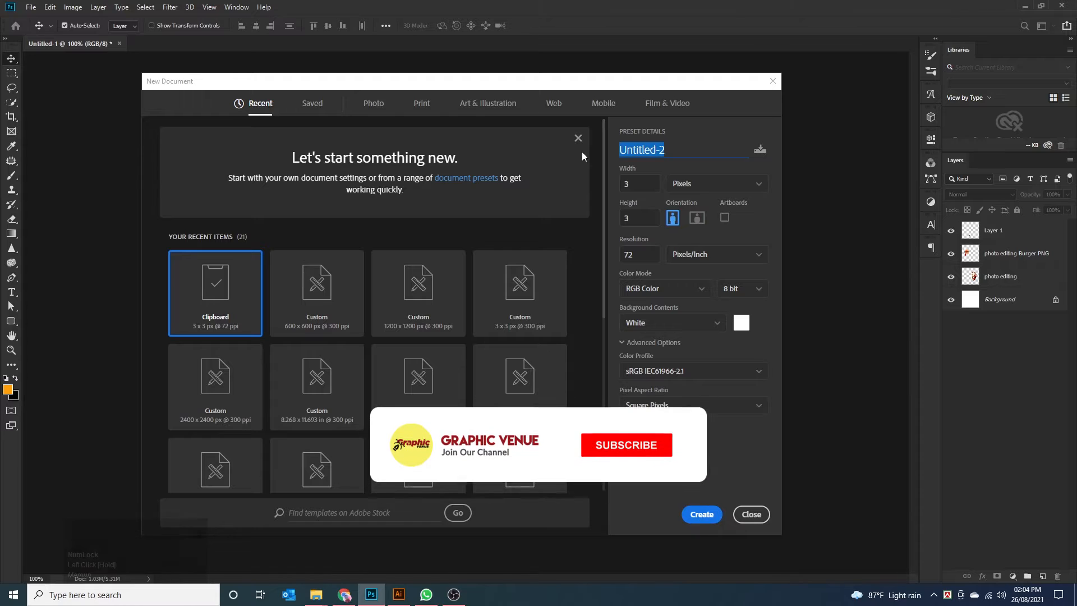
Create a new document named Burger Banner Design at 600 × 600 pixels with a resolution of 300 pixels/inch.
{"action": "type", "text": "Bu"}
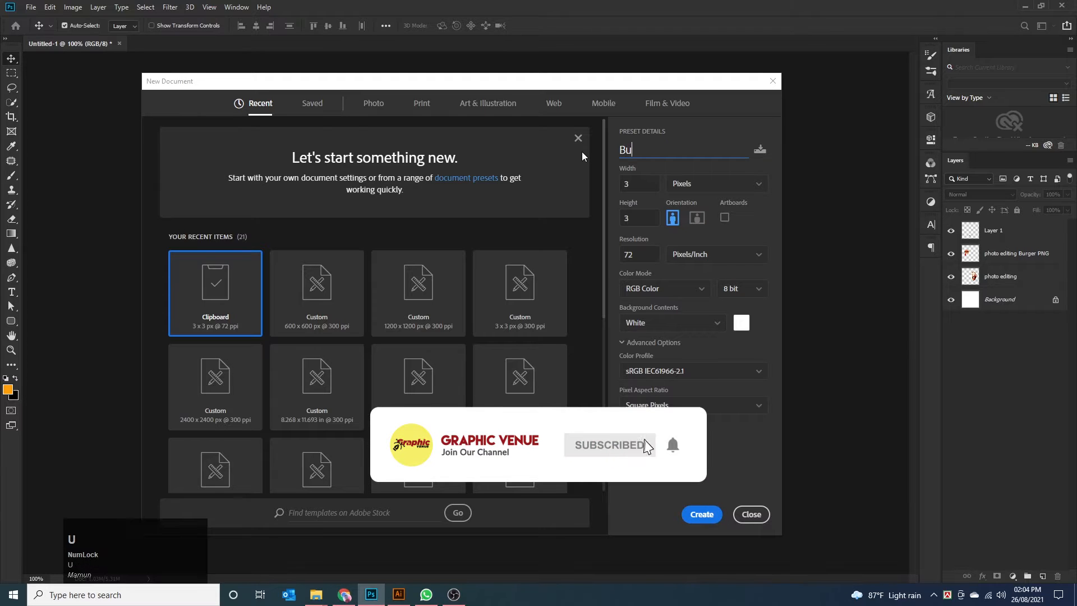
{"action": "type", "text": "rger B"}
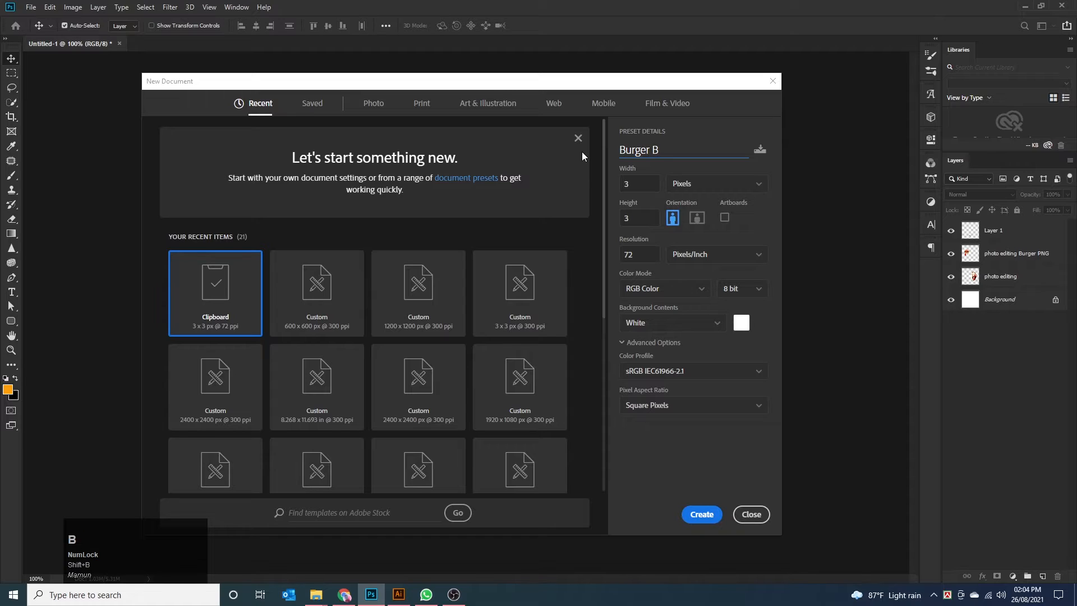
{"action": "type", "text": "anner Design"}
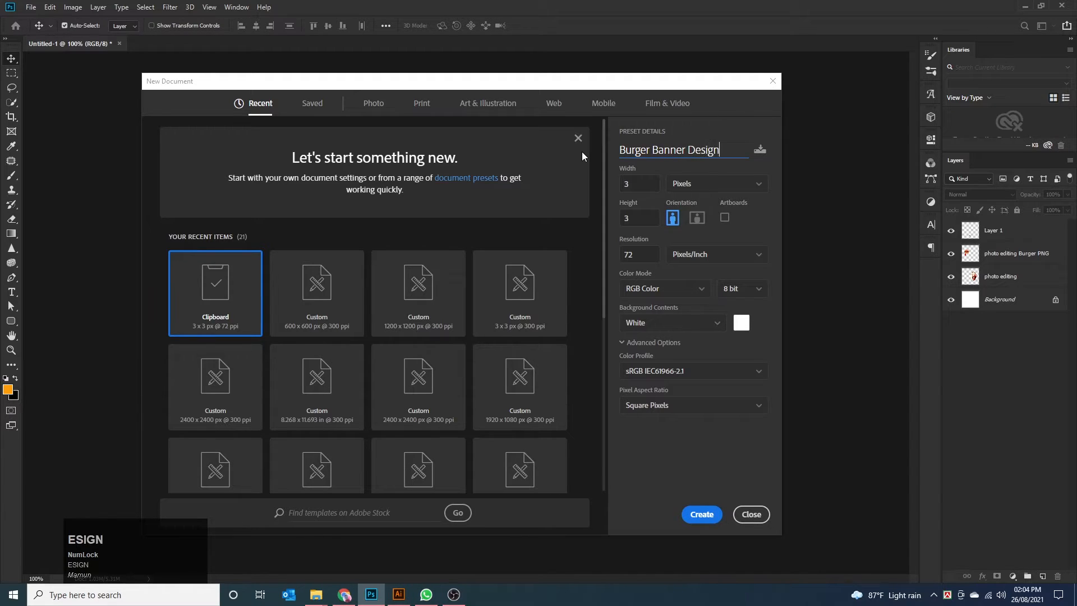
{"action": "left_click", "coordinate": [580, 184]}
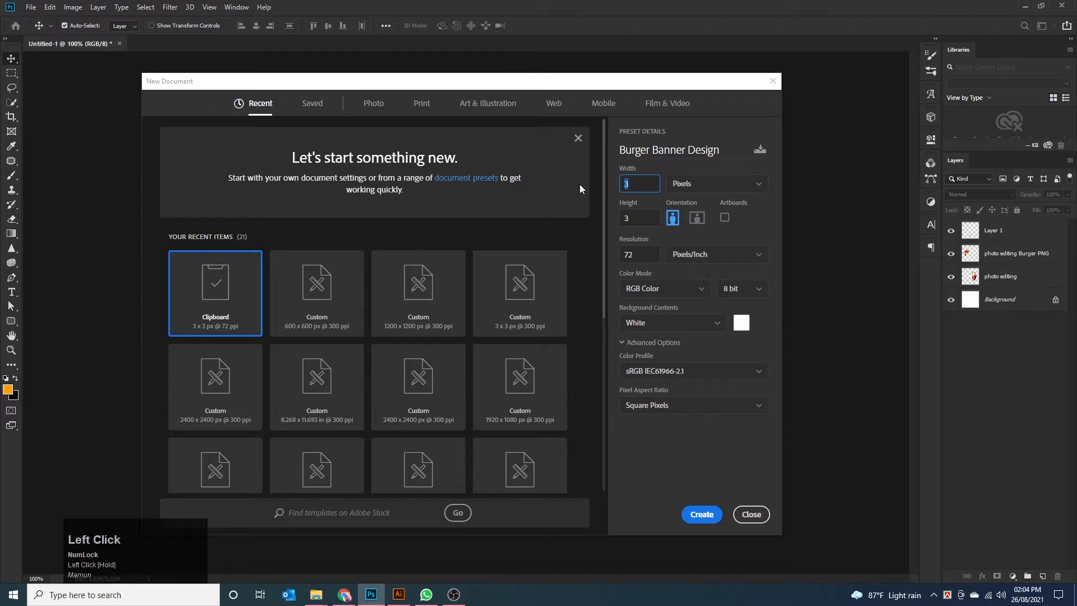
{"action": "type", "text": "600"}
{"action": "key", "text": "Tab"}
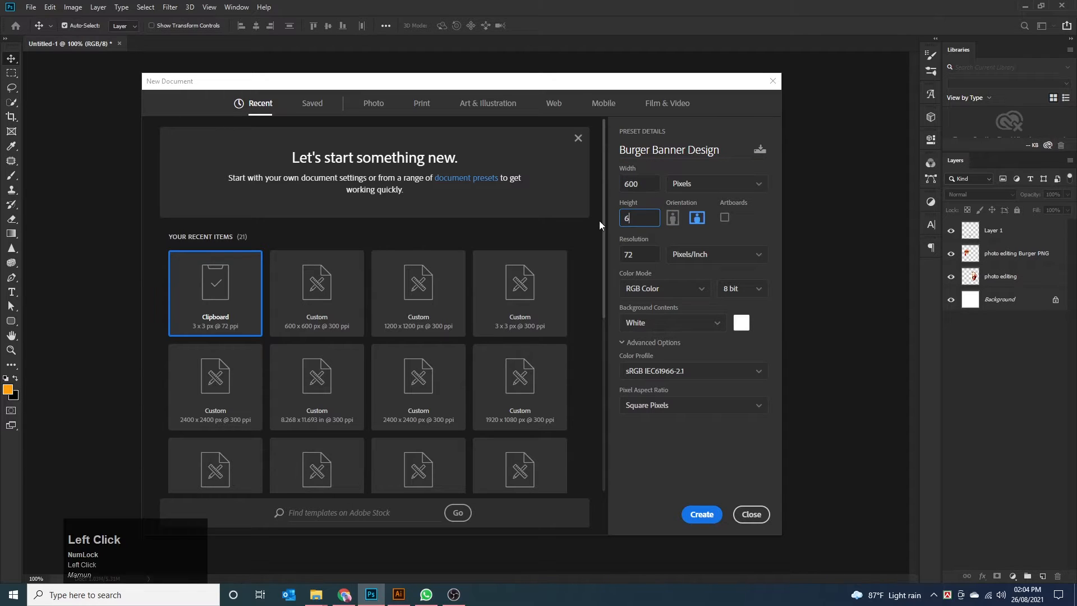
{"action": "type", "text": "600"}
{"action": "key", "text": "Tab"}
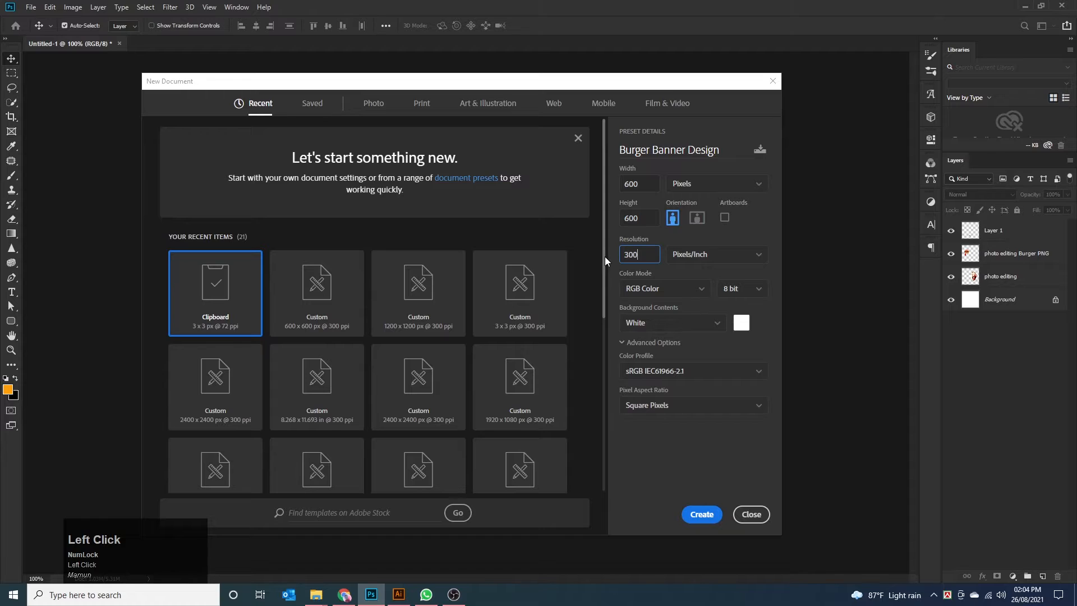
{"action": "left_click", "coordinate": [706, 517]}
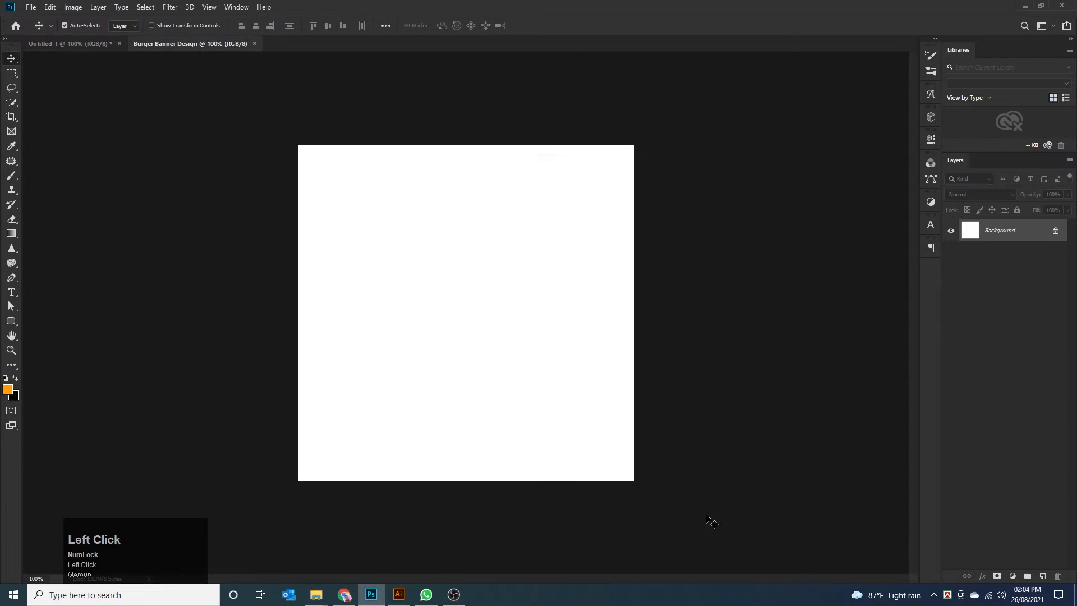
Copy the shouting face from Untitled-1 into the banner, enlarge it slightly and centre it at the canvas's lower edge.
{"action": "left_click", "coordinate": [93, 49]}
{"action": "left_click_drag", "start_coordinate": [483, 287], "coordinate": [467, 403]}
{"action": "key", "text": "ctrl"}
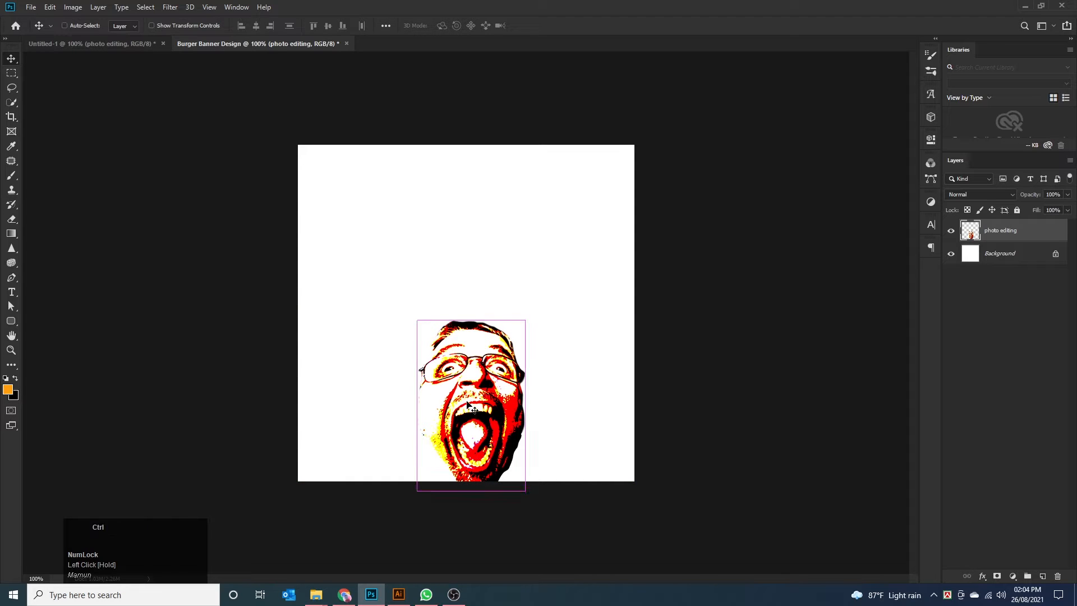
{"action": "key", "text": "ctrl+t"}
{"action": "left_click_drag", "start_coordinate": [474, 323], "coordinate": [471, 299]}
{"action": "left_click_drag", "start_coordinate": [473, 351], "coordinate": [465, 351]}
{"action": "key", "text": "Return"}
Copy the dripping burger from Untitled-1 into the banner and centre it over the face's forehead.
{"action": "left_click", "coordinate": [137, 45]}
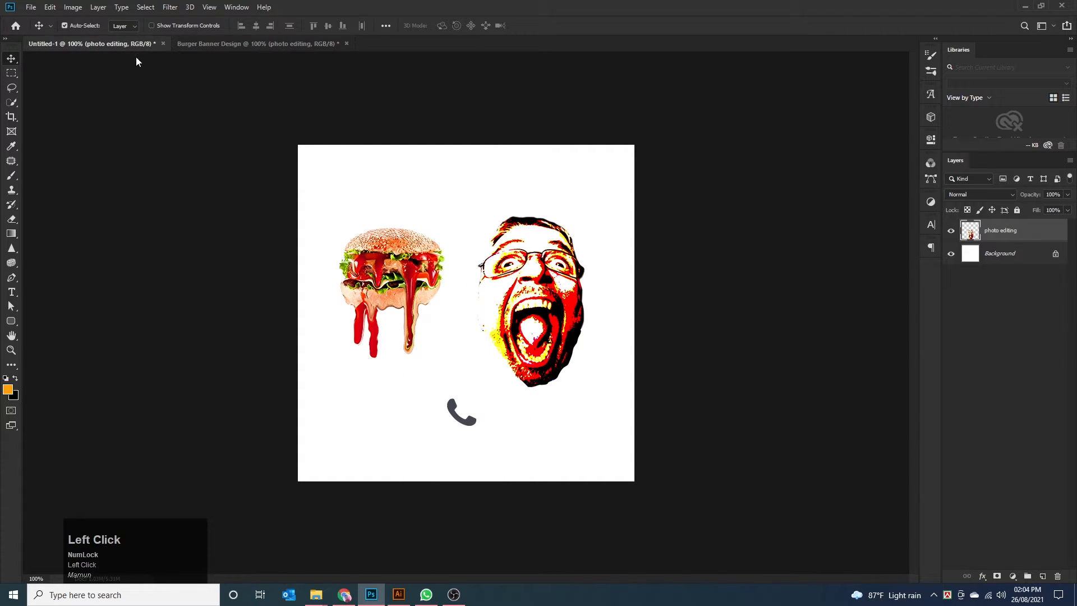
{"action": "left_click_drag", "start_coordinate": [387, 242], "coordinate": [462, 290]}
{"action": "key", "text": "z"}
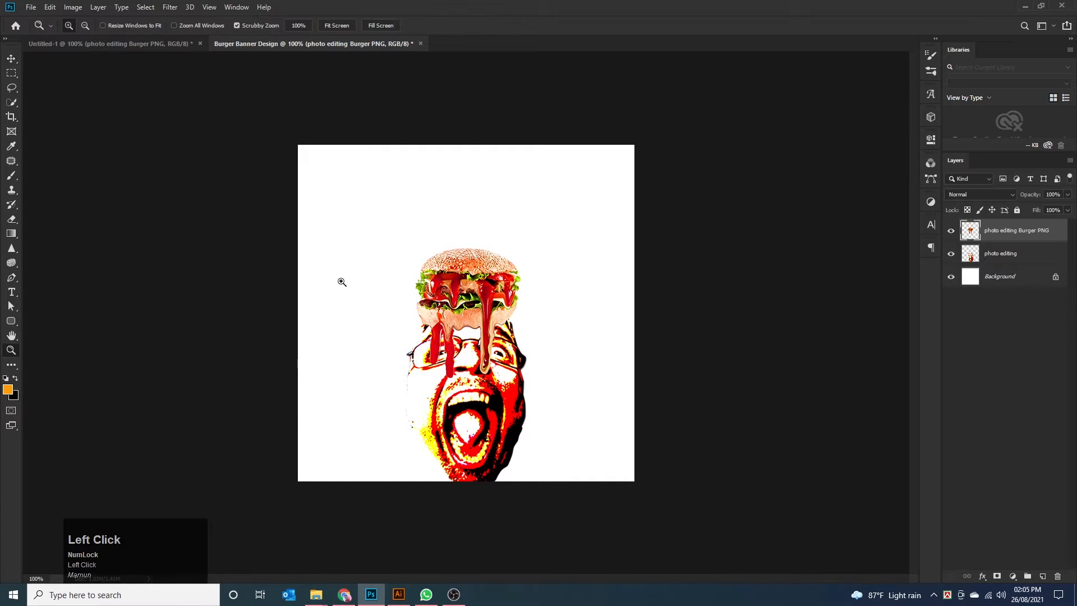
{"action": "left_click_drag", "start_coordinate": [341, 281], "coordinate": [375, 287]}
{"action": "left_click", "coordinate": [11, 59]}
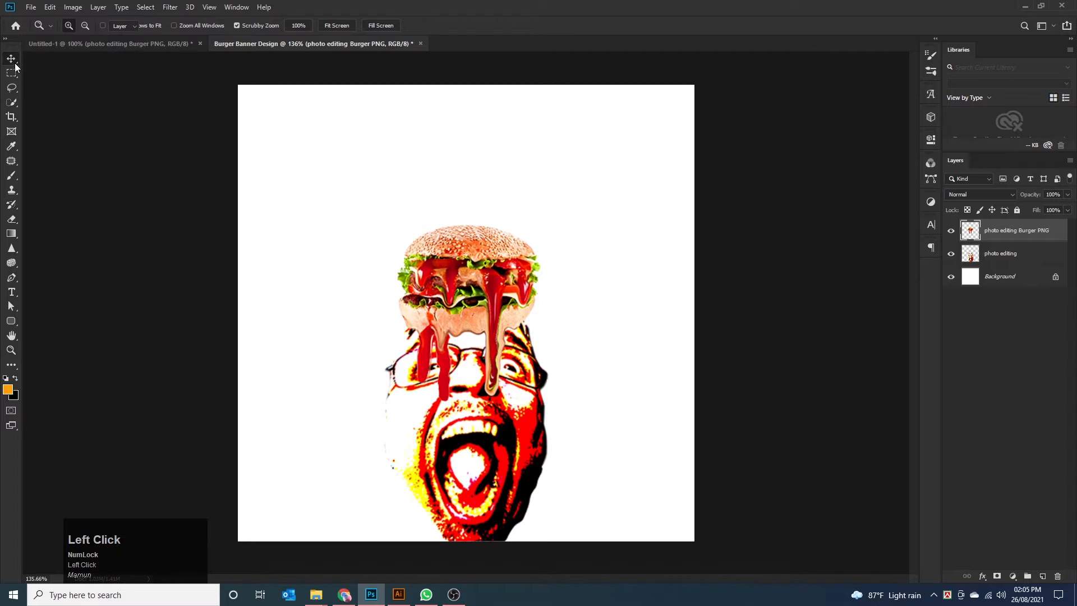
{"action": "left_click", "coordinate": [473, 306]}
{"action": "mouse_move", "coordinate": [492, 268]}
{"action": "left_mouse_down"}
{"action": "mouse_move", "coordinate": [475, 181]}
{"action": "mouse_move", "coordinate": [474, 248]}
{"action": "mouse_move", "coordinate": [458, 265]}
{"action": "mouse_move", "coordinate": [476, 265]}
{"action": "mouse_move", "coordinate": [477, 282]}
{"action": "left_mouse_up"}
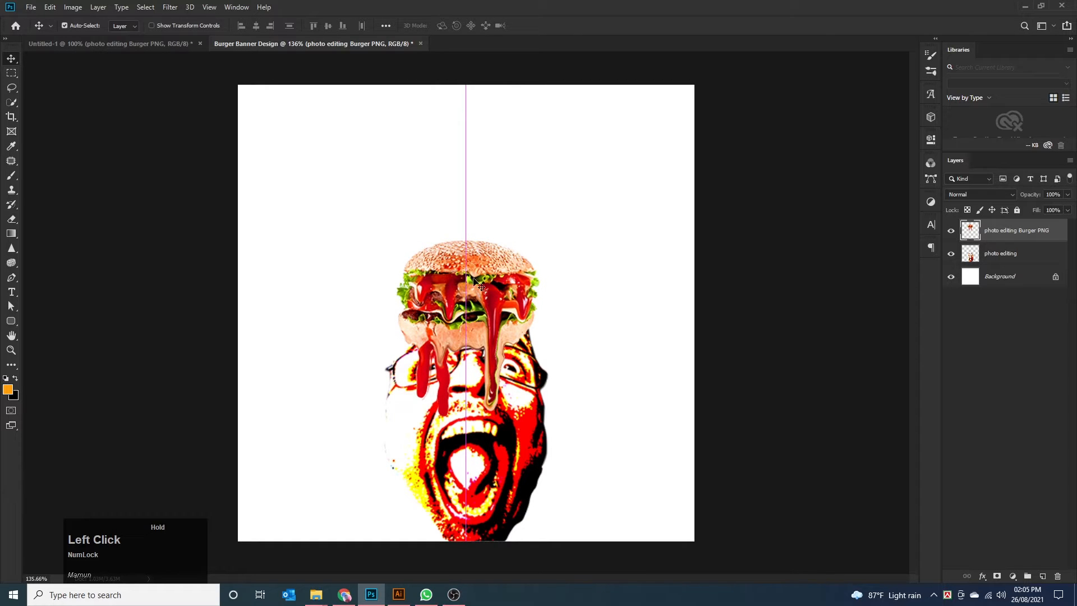
{"action": "left_click", "coordinate": [362, 245]}
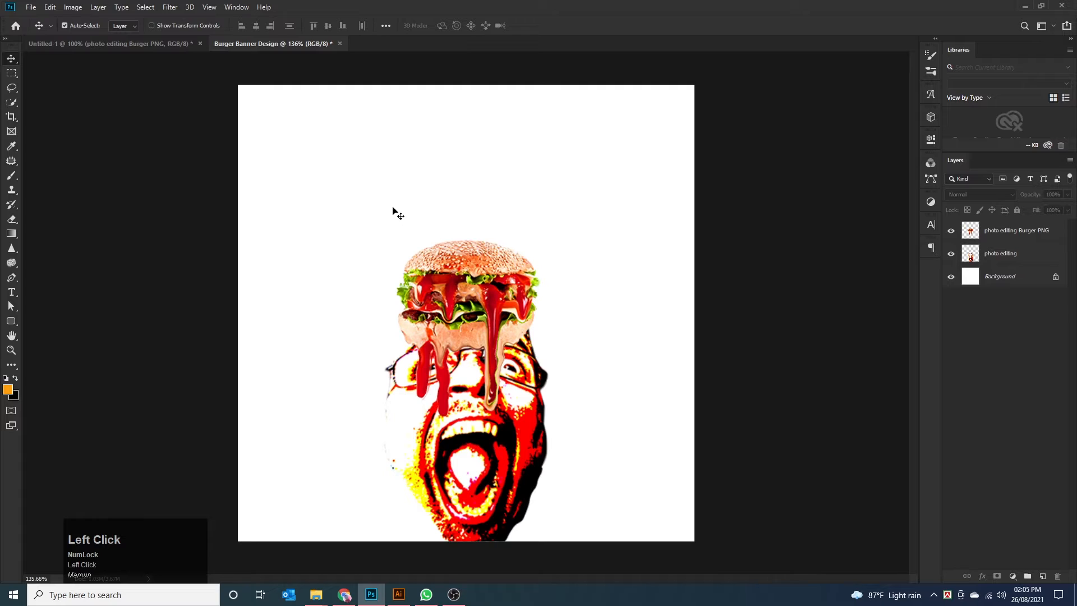
{"action": "left_click", "coordinate": [459, 195]}
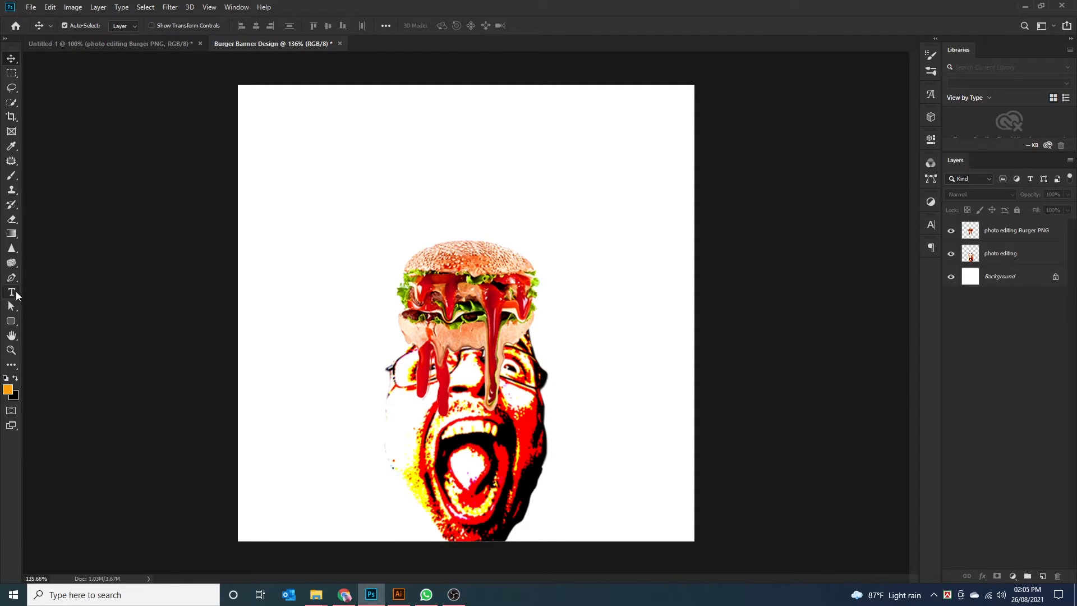
Add the orange headline text BURGER above the burger.
{"action": "left_click", "coordinate": [15, 294]}
{"action": "left_click", "coordinate": [432, 165]}
{"action": "key", "text": "shift"}
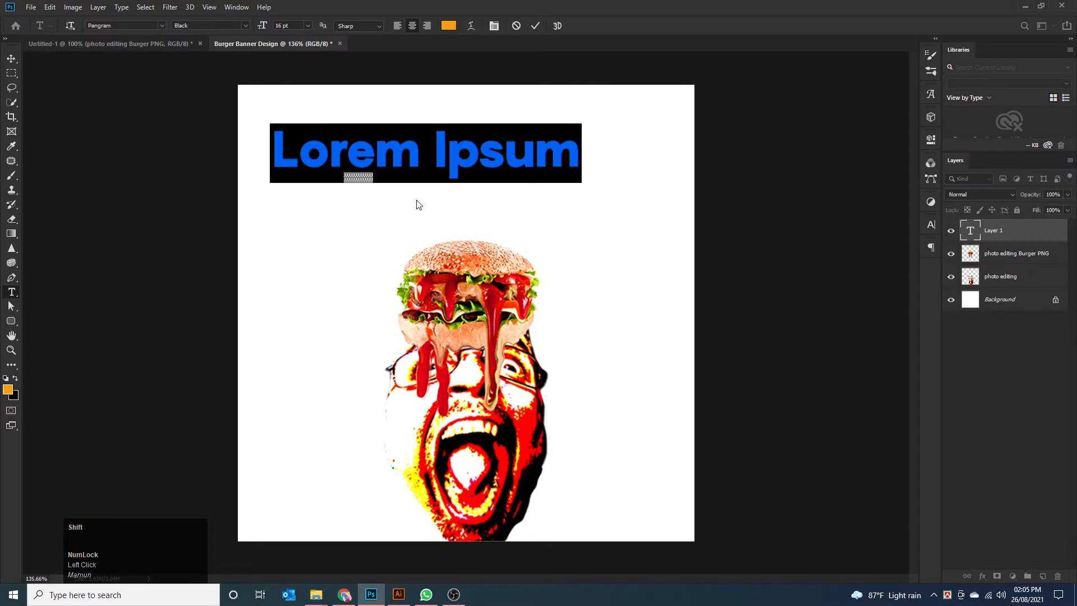
{"action": "type", "text": "B"}
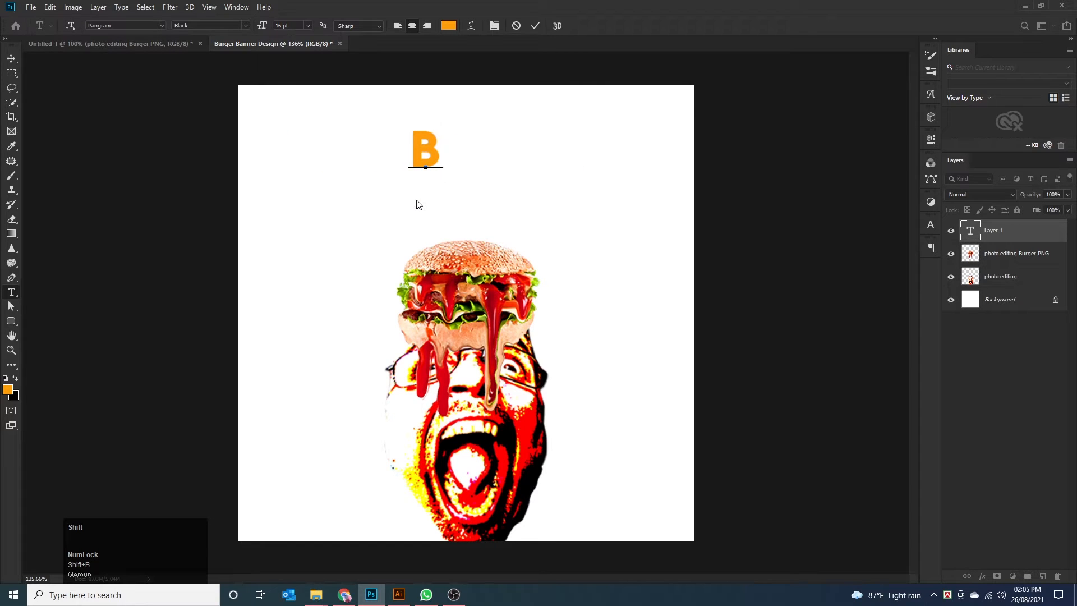
{"action": "type", "text": "UR"}
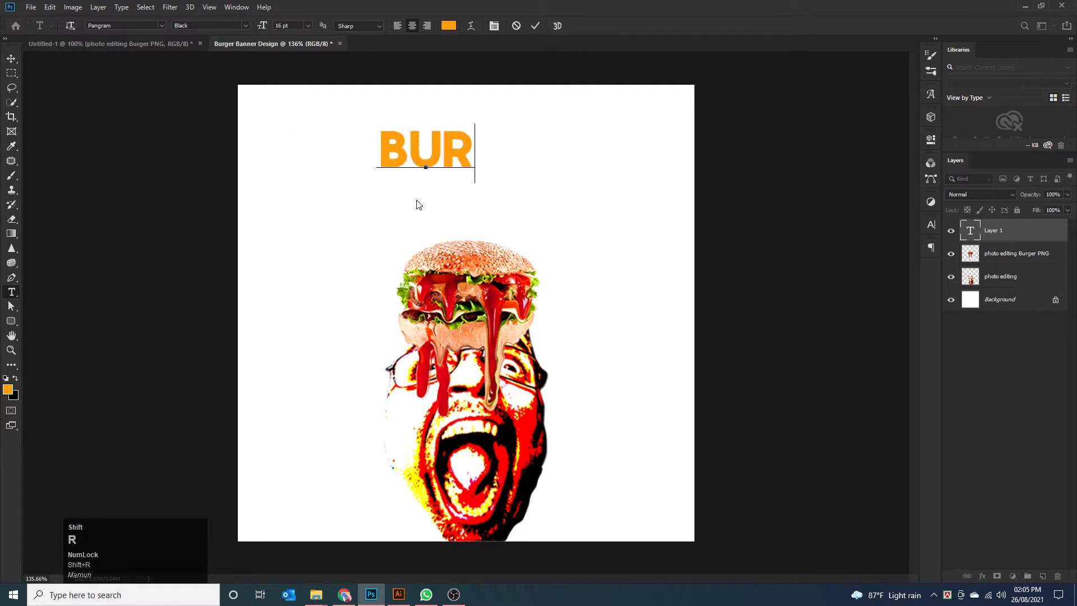
{"action": "type", "text": "GER"}
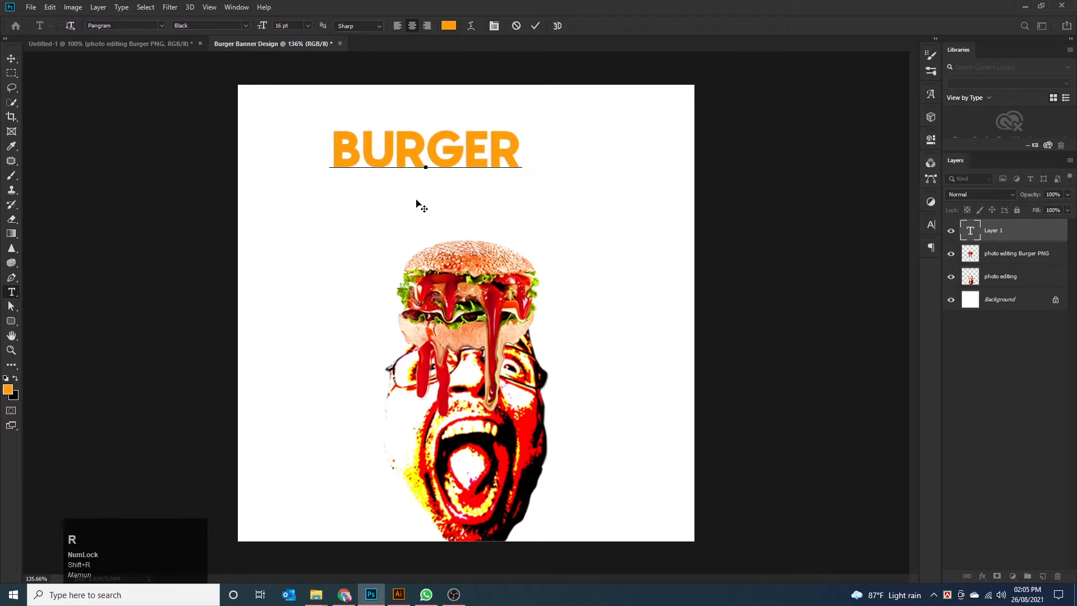
Centre BURGER near the canvas's upper edge, duplicate it just below and change the copy's text to HUNTER.
{"action": "left_click", "coordinate": [11, 58]}
{"action": "left_click_drag", "start_coordinate": [413, 161], "coordinate": [460, 195]}
{"action": "double_click", "coordinate": [461, 197]}
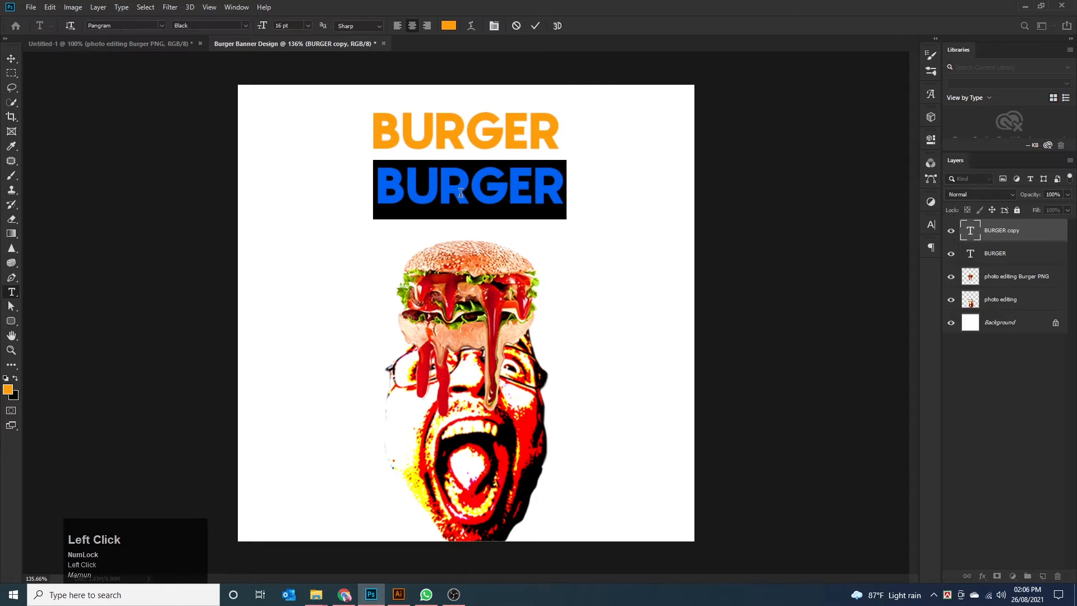
{"action": "type", "text": "HUNTER"}
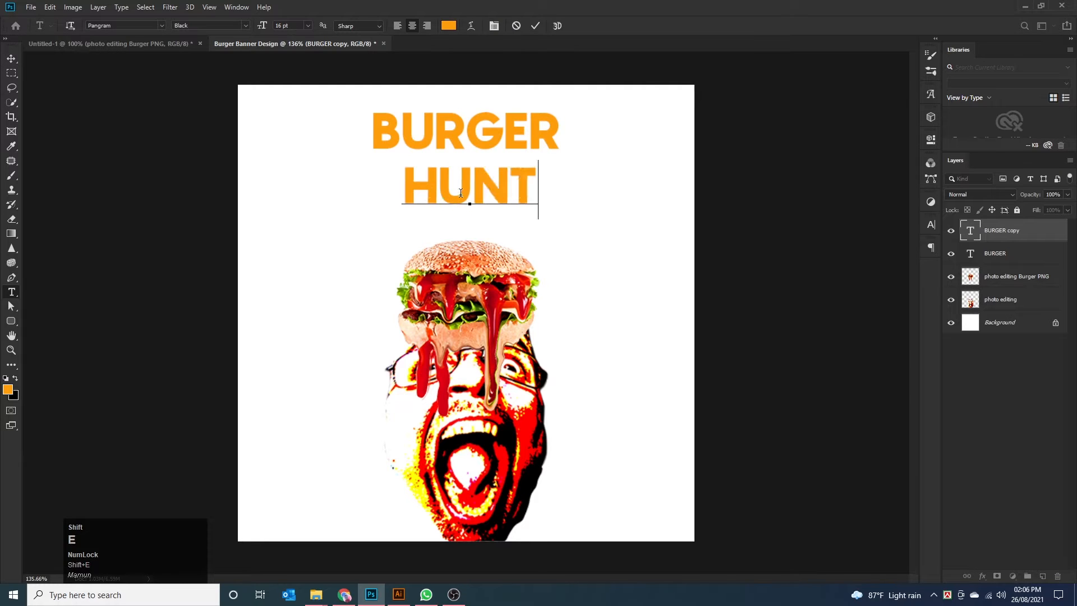
{"action": "left_click", "coordinate": [11, 58]}
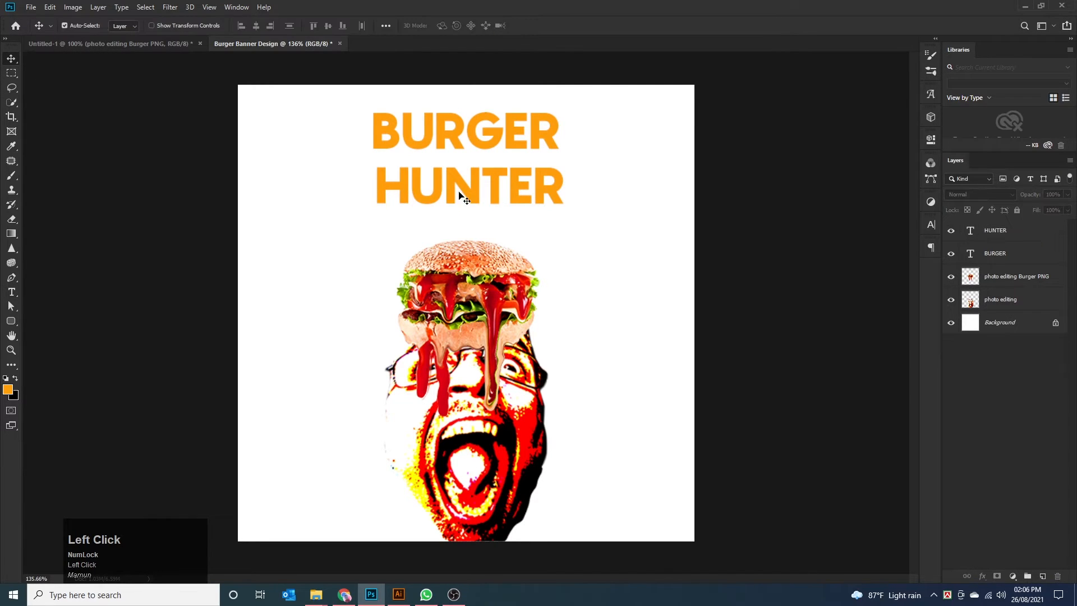
Shift the BURGER and HUNTER lines slightly lower and centre HUNTER beneath BURGER.
{"action": "left_click_drag", "start_coordinate": [457, 194], "coordinate": [385, 301]}
{"action": "mouse_move", "coordinate": [453, 140]}
{"action": "left_mouse_down"}
{"action": "mouse_move", "coordinate": [446, 157]}
{"action": "mouse_move", "coordinate": [452, 143]}
{"action": "left_mouse_up"}
{"action": "left_click_drag", "start_coordinate": [397, 289], "coordinate": [462, 196]}
Set the HUNTER text size to 21 pt.
{"action": "key", "text": "t"}
{"action": "double_click", "coordinate": [463, 203]}
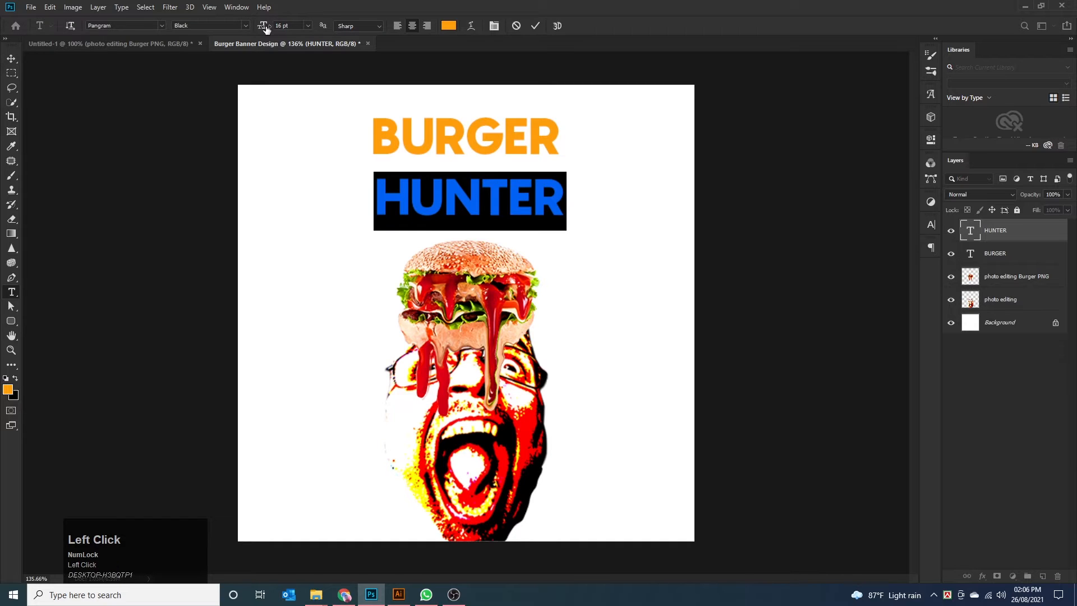
{"action": "left_click_drag", "start_coordinate": [266, 29], "coordinate": [267, 28]}
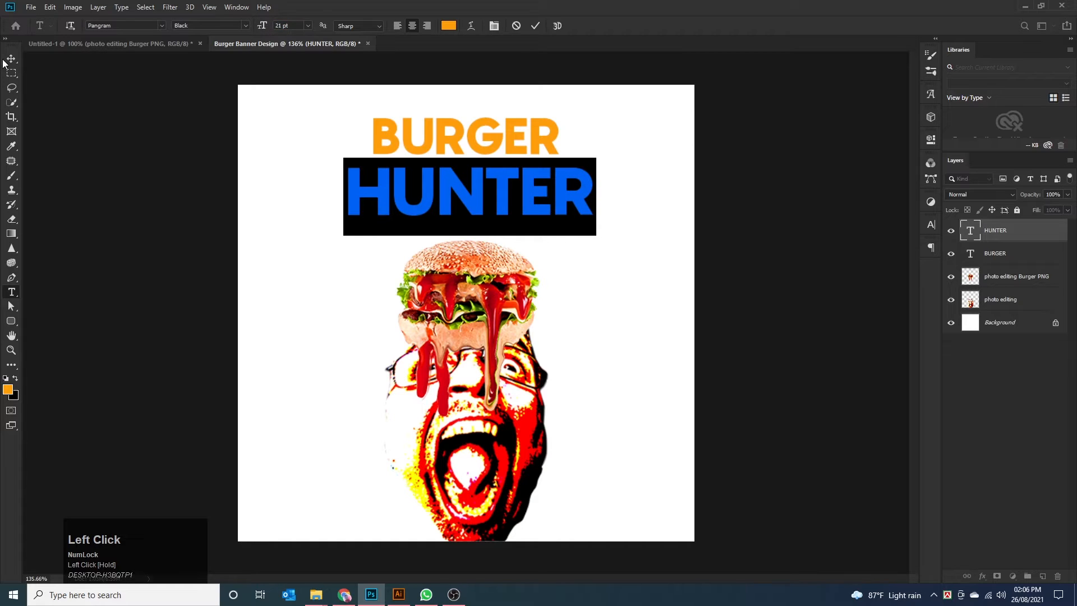
{"action": "left_click", "coordinate": [11, 58]}
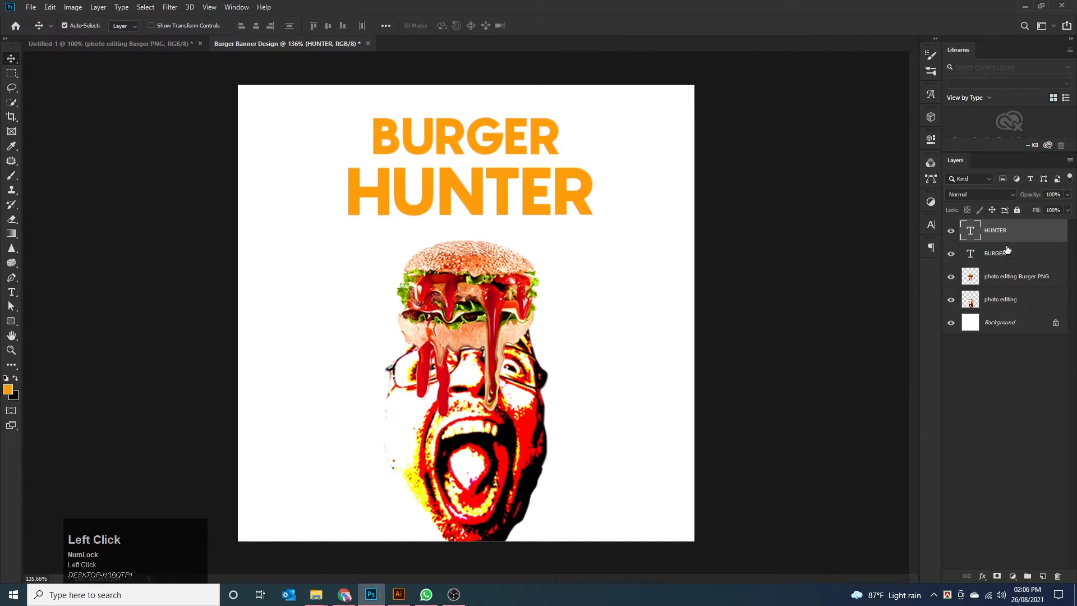
Place the HUNTER layer beneath the burger layer and lower both words so HUNTER tucks behind the bun.
{"action": "left_click_drag", "start_coordinate": [1008, 234], "coordinate": [1009, 291]}
{"action": "left_click_drag", "start_coordinate": [499, 193], "coordinate": [493, 223]}
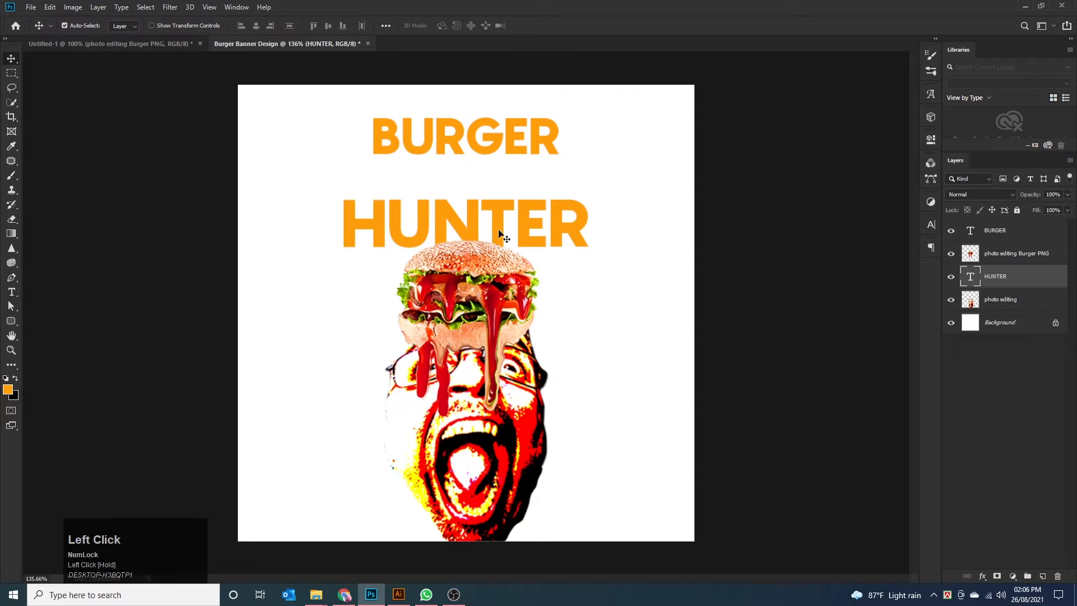
{"action": "left_click_drag", "start_coordinate": [473, 150], "coordinate": [473, 173]}
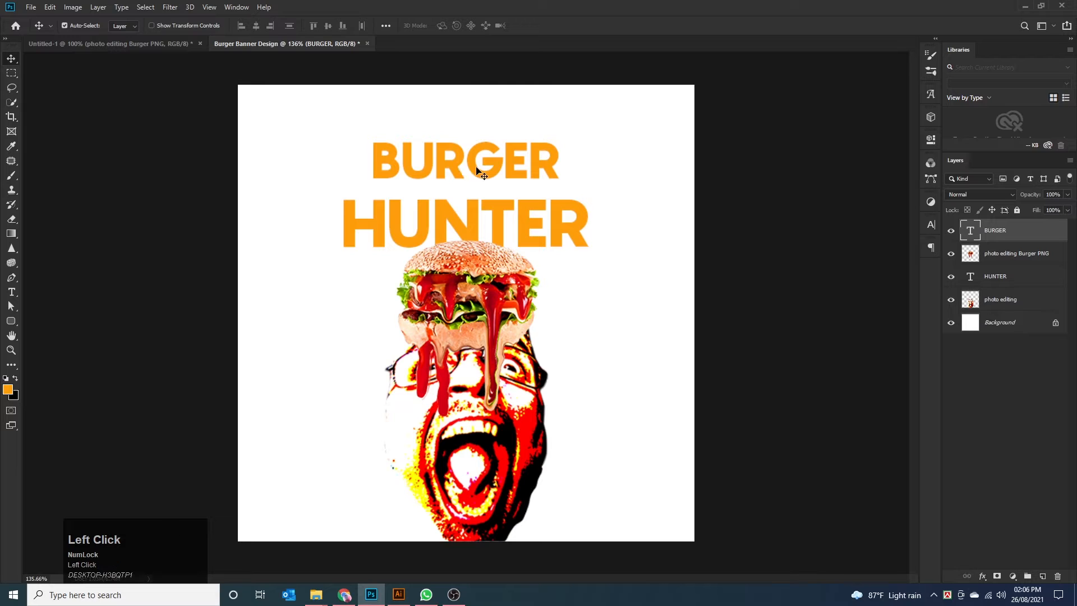
{"action": "left_click", "coordinate": [473, 219]}
Recolour the BURGER text dark red by sampling the burger's ketchup drip and brightening the shade slightly.
{"action": "double_click", "coordinate": [472, 162]}
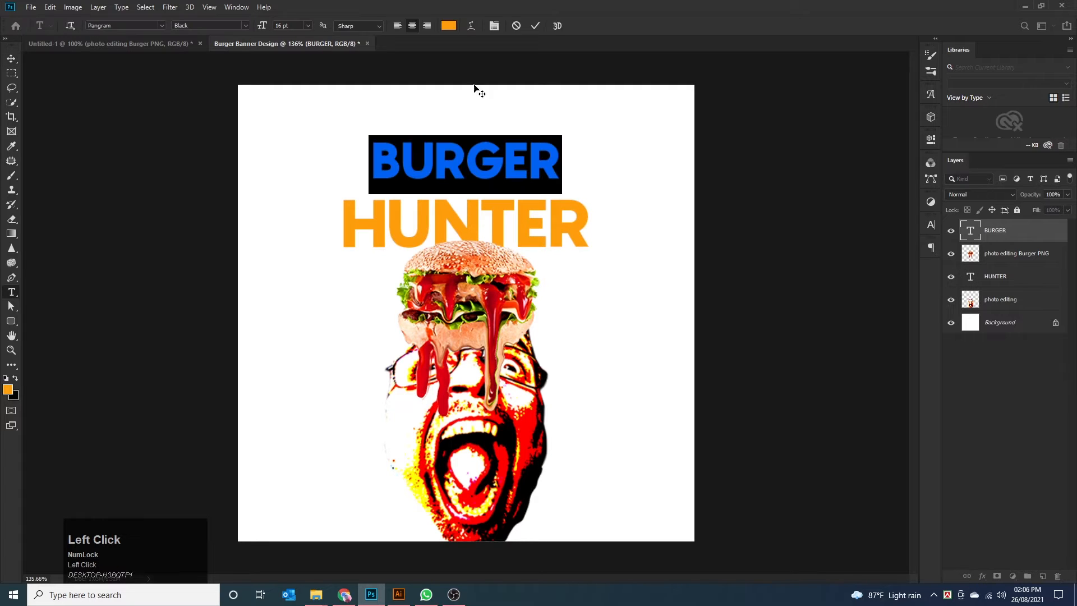
{"action": "left_click", "coordinate": [449, 26]}
{"action": "left_click", "coordinate": [498, 313]}
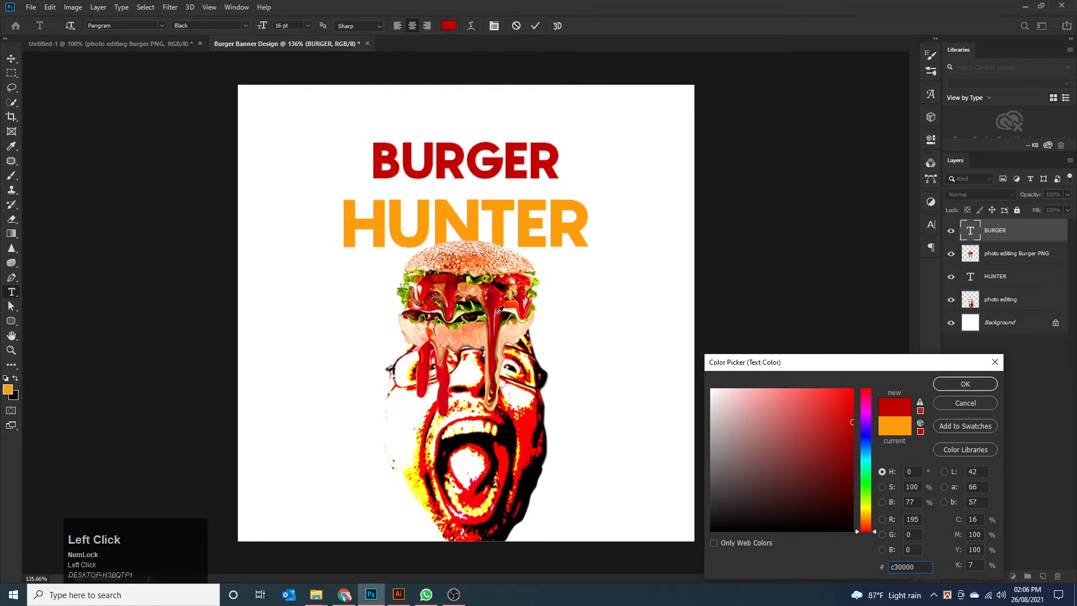
{"action": "mouse_move", "coordinate": [851, 425]}
{"action": "left_mouse_down"}
{"action": "mouse_move", "coordinate": [855, 452]}
{"action": "mouse_move", "coordinate": [855, 431]}
{"action": "left_mouse_up"}
{"action": "left_click_drag", "start_coordinate": [854, 433], "coordinate": [854, 436]}
{"action": "left_click", "coordinate": [527, 421]}
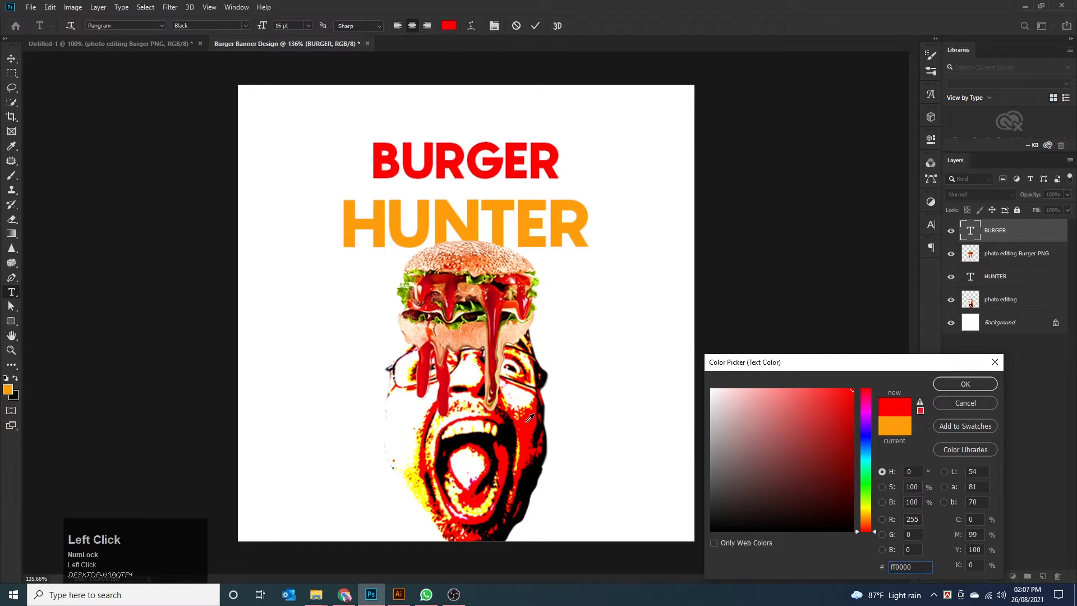
{"action": "left_click", "coordinate": [496, 315]}
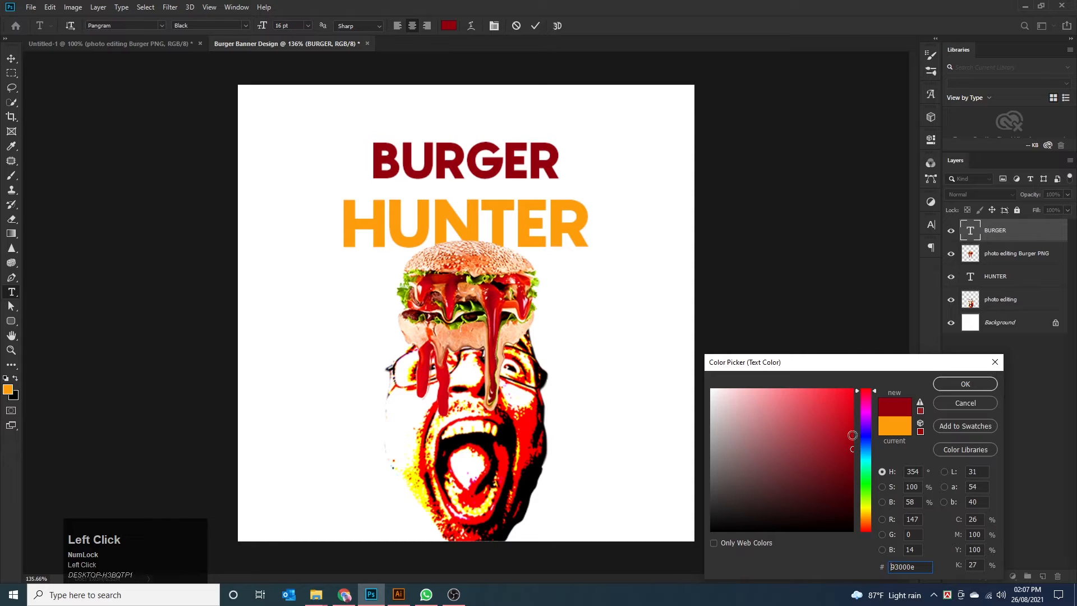
{"action": "left_click", "coordinate": [847, 430]}
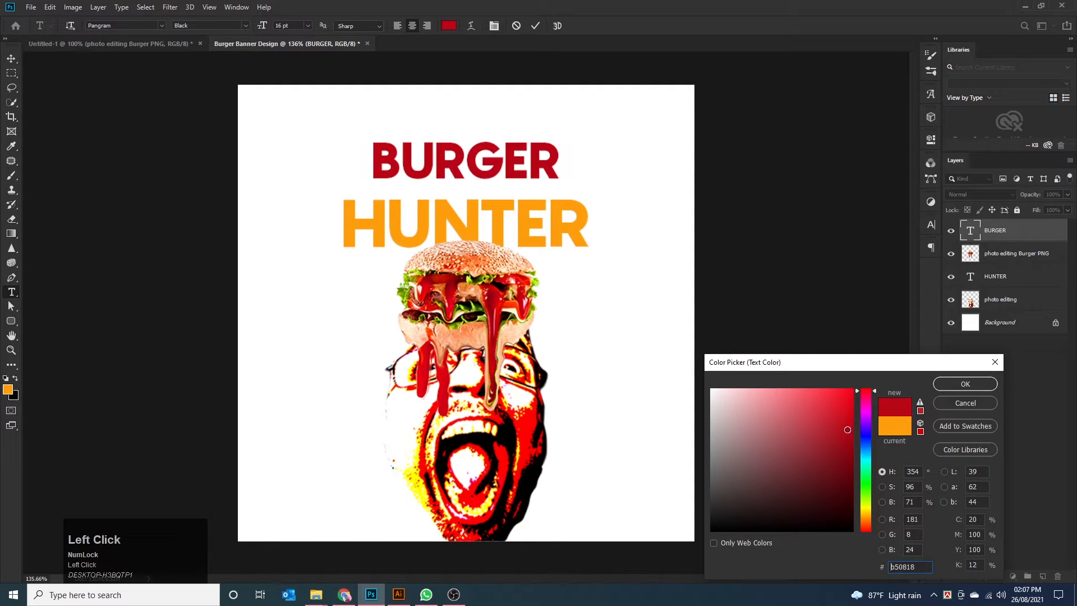
{"action": "left_click_drag", "start_coordinate": [848, 429], "coordinate": [851, 425]}
{"action": "left_click", "coordinate": [955, 387]}
{"action": "key", "text": "ctrl+Return"}
{"action": "key", "text": "v"}
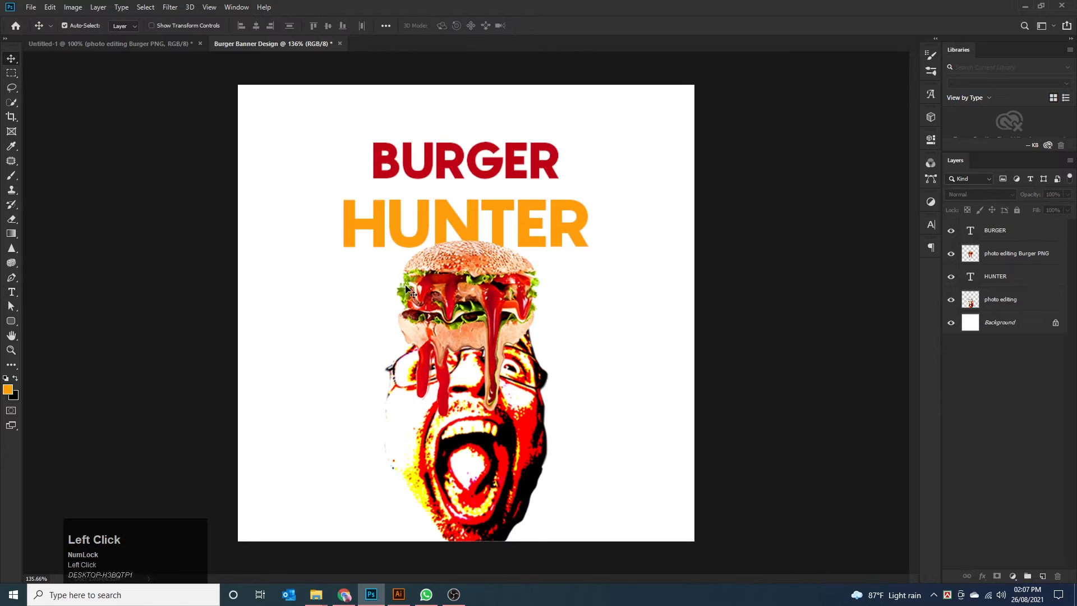
Open the HUNTER text's colour for editing and try a dark reddish brown sampled from the face.
{"action": "double_click", "coordinate": [477, 233]}
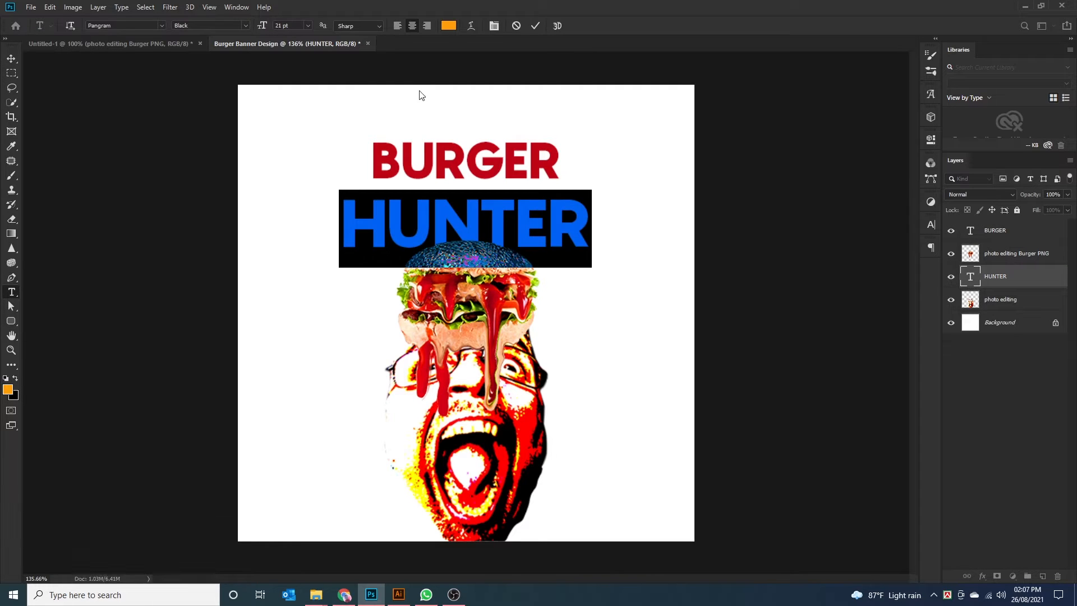
{"action": "left_click", "coordinate": [449, 26]}
{"action": "left_click", "coordinate": [421, 487]}
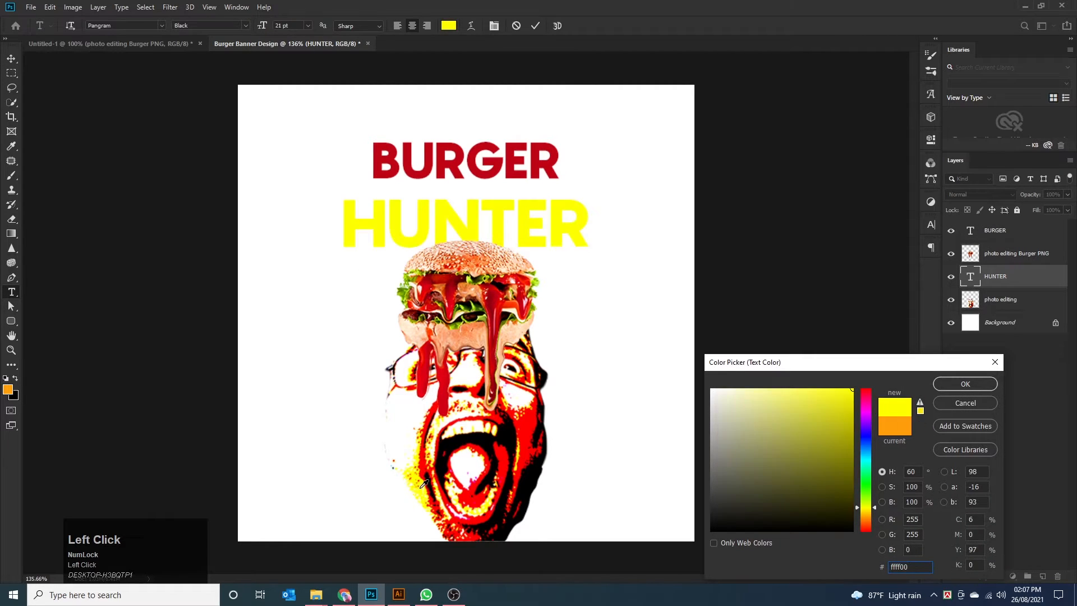
{"action": "left_click", "coordinate": [431, 429]}
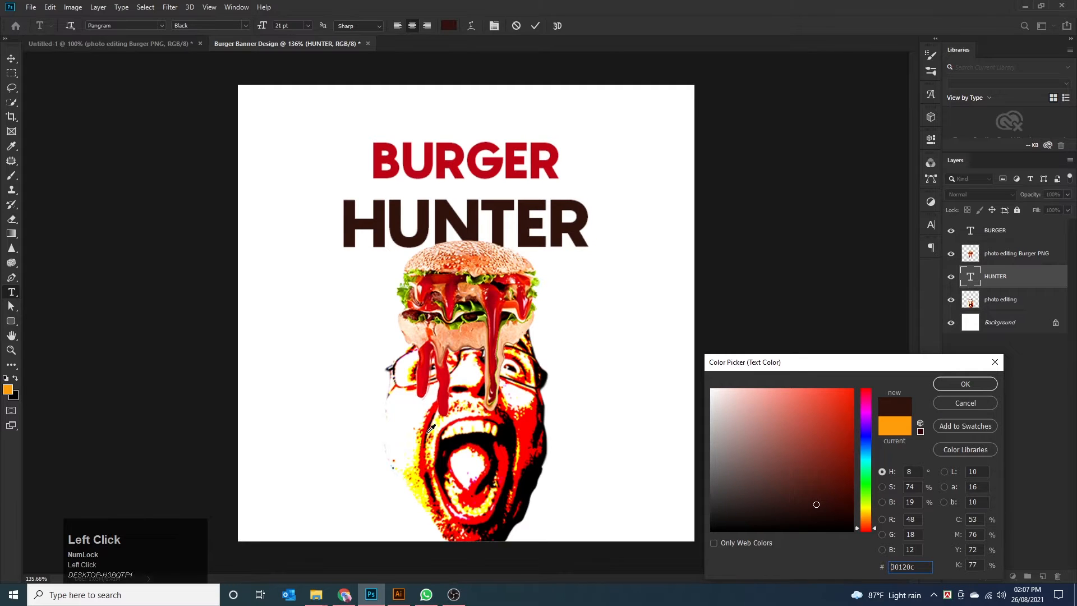
{"action": "mouse_move", "coordinate": [835, 501]}
{"action": "left_mouse_down"}
{"action": "mouse_move", "coordinate": [828, 471]}
{"action": "mouse_move", "coordinate": [838, 468]}
{"action": "left_mouse_up"}
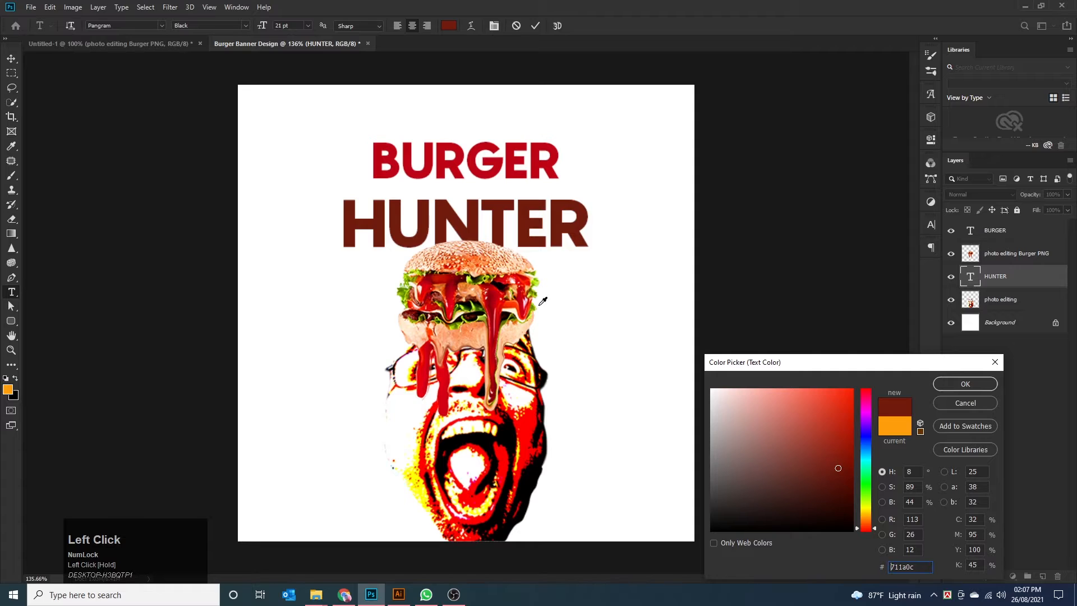
Try orange shades on HUNTER sampled from the top bun, and deepen the last one.
{"action": "left_click", "coordinate": [486, 253]}
{"action": "left_click", "coordinate": [470, 258]}
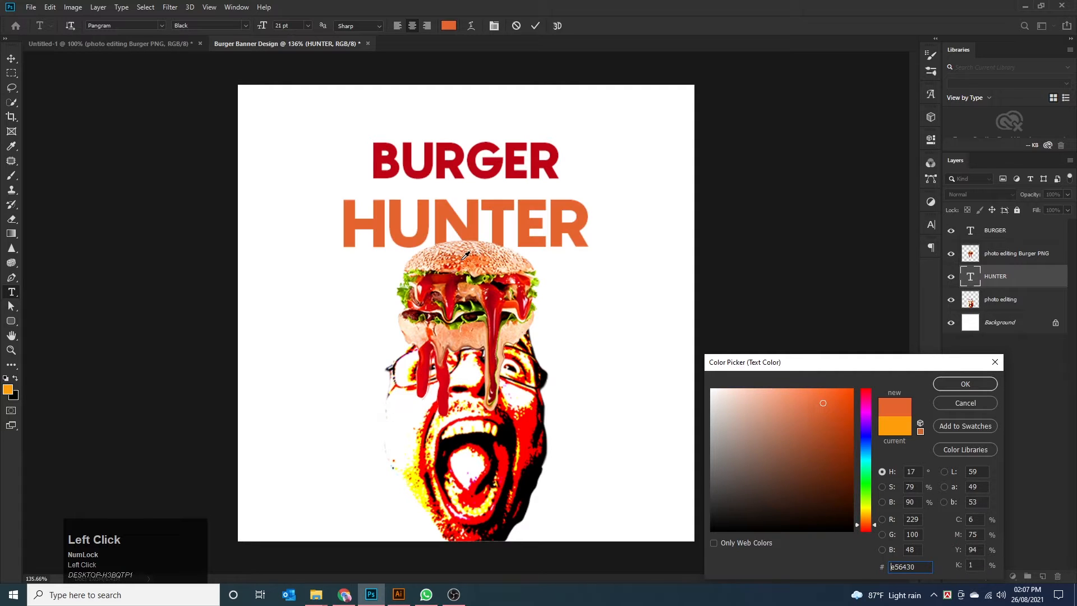
{"action": "left_click", "coordinate": [469, 261]}
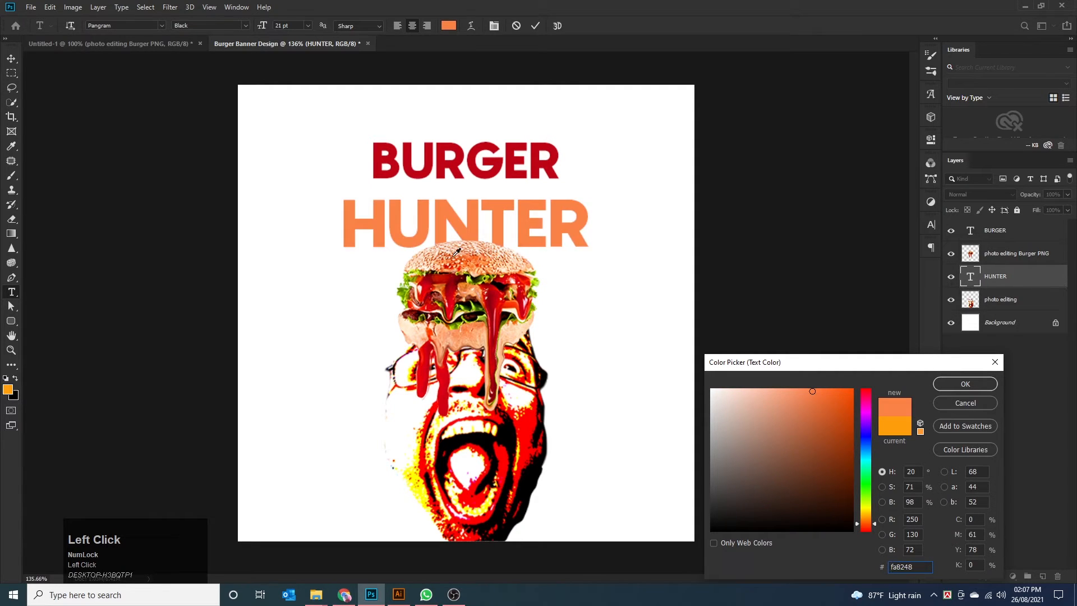
{"action": "left_click", "coordinate": [454, 256]}
{"action": "left_click", "coordinate": [451, 246]}
{"action": "left_click", "coordinate": [441, 253]}
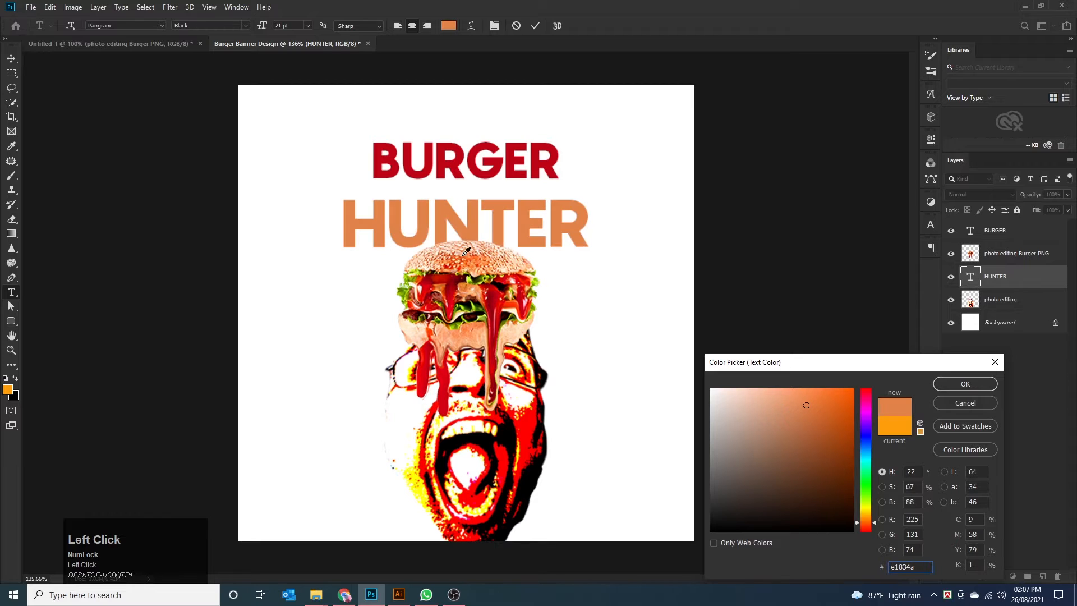
{"action": "left_click_drag", "start_coordinate": [834, 414], "coordinate": [850, 411]}
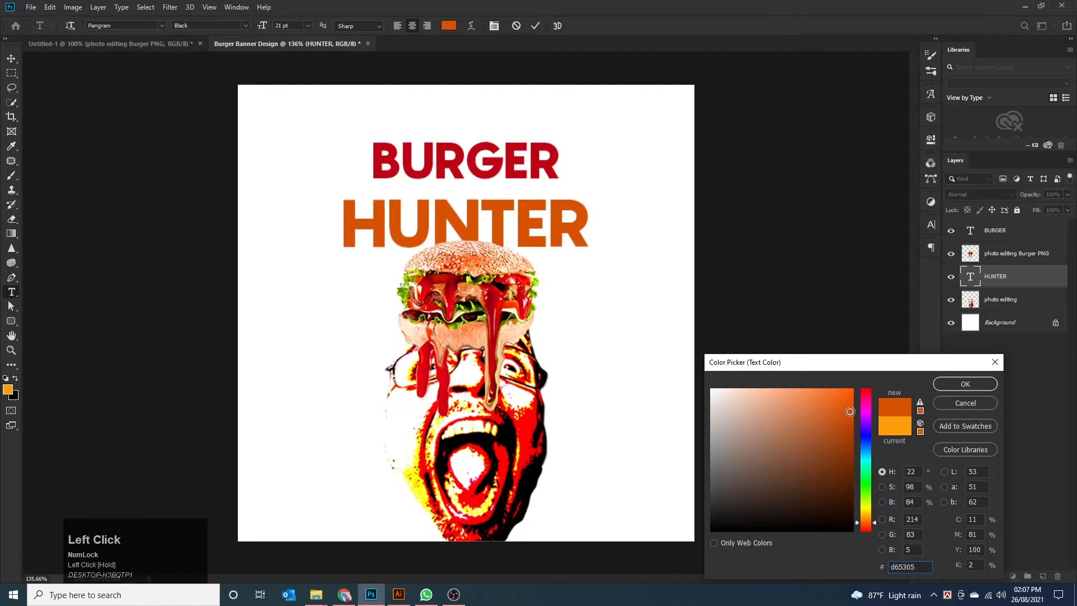
Recolour HUNTER brown #915832 by sampling the lower bun and darkening the shade.
{"action": "left_click", "coordinate": [476, 343]}
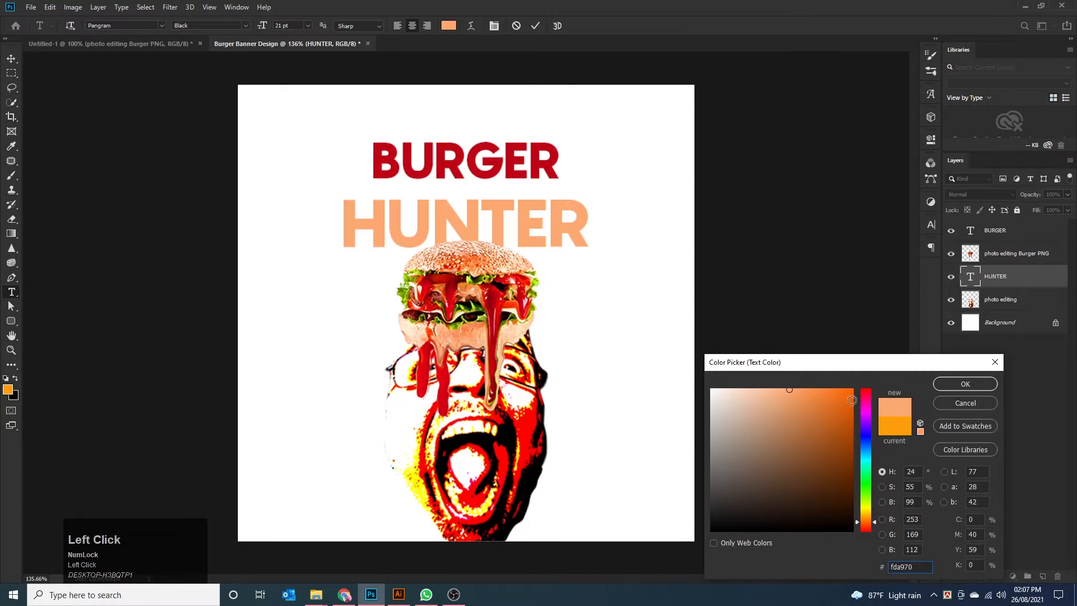
{"action": "mouse_move", "coordinate": [789, 413]}
{"action": "left_mouse_down"}
{"action": "mouse_move", "coordinate": [795, 437]}
{"action": "mouse_move", "coordinate": [784, 423]}
{"action": "mouse_move", "coordinate": [804, 450]}
{"action": "left_mouse_up"}
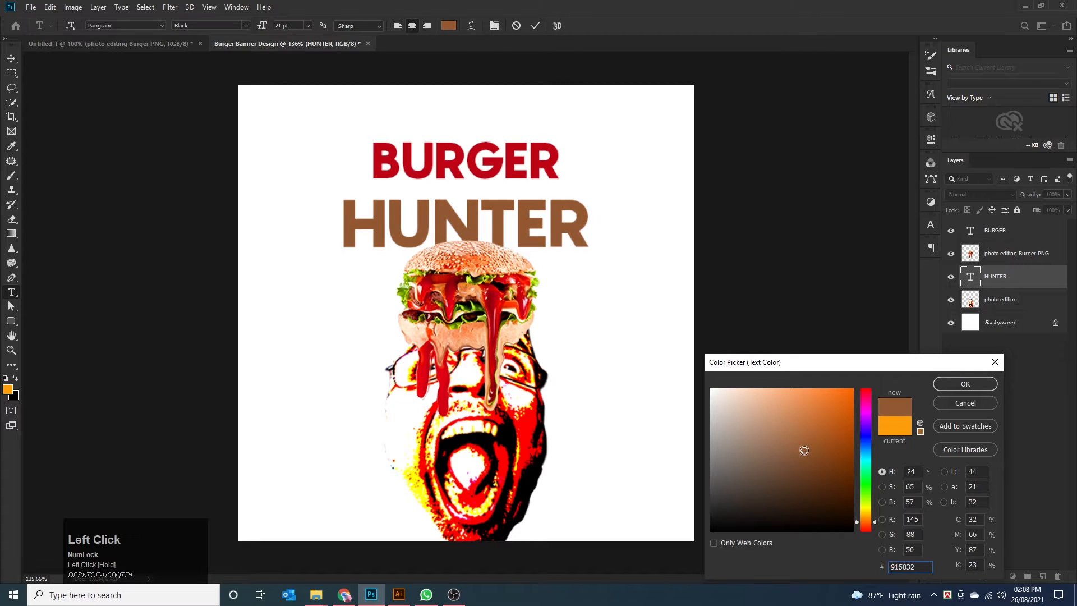
{"action": "left_click", "coordinate": [974, 388]}
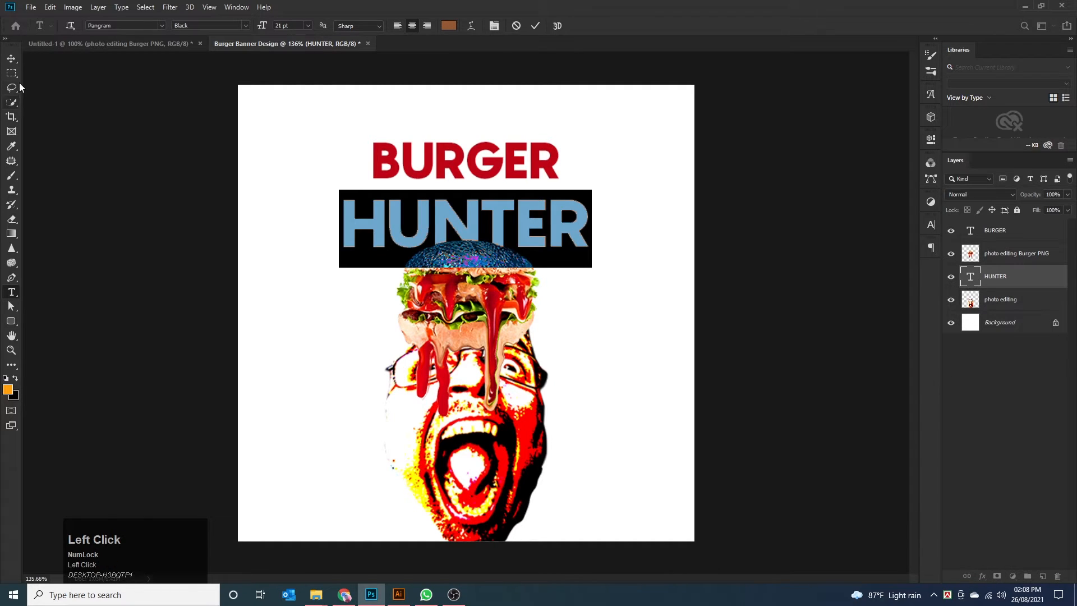
{"action": "left_click", "coordinate": [12, 58]}
{"action": "left_click", "coordinate": [118, 193]}
Nudge the BURGER text down so it sits closer to HUNTER.
{"action": "left_click", "coordinate": [446, 178]}
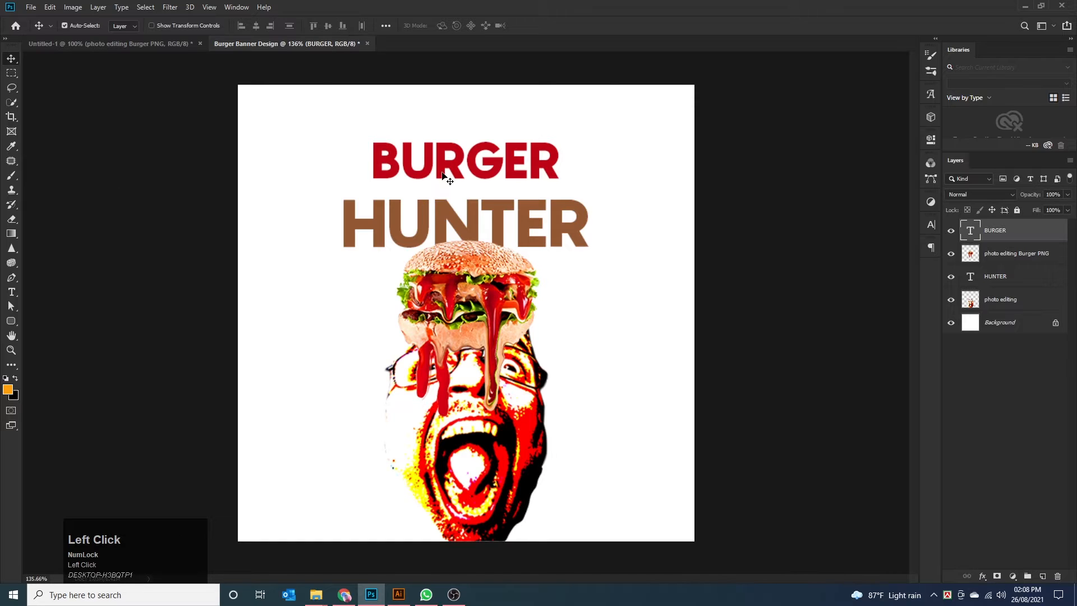
{"action": "key", "text": "shift+Down"}
{"action": "key", "text": "shift+Down"}
{"action": "key", "text": "shift+Up"}
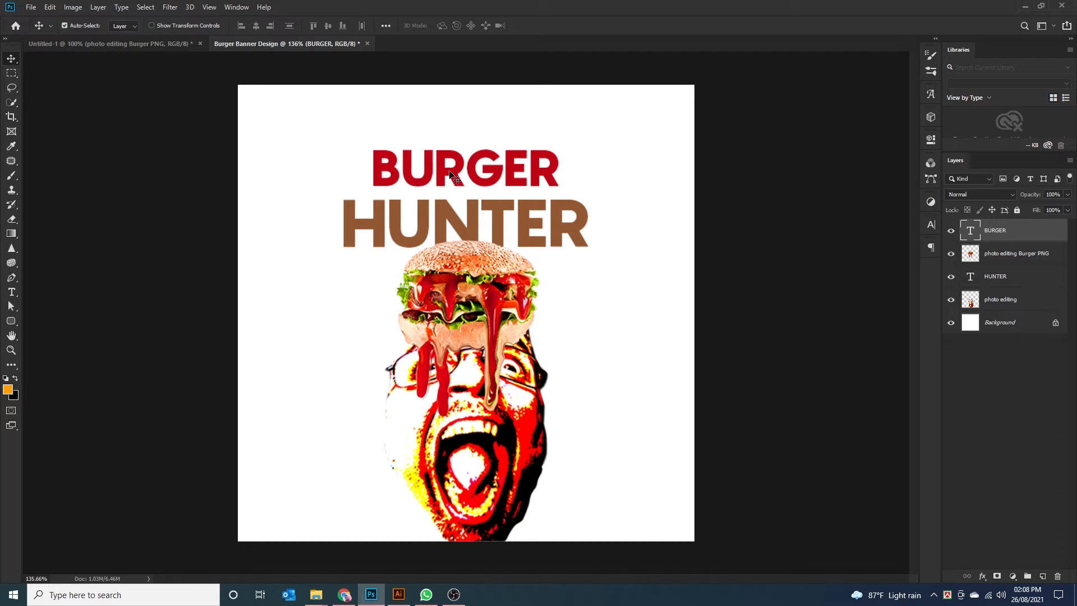
{"action": "left_click", "coordinate": [450, 170]}
{"action": "key", "text": "ctrl"}
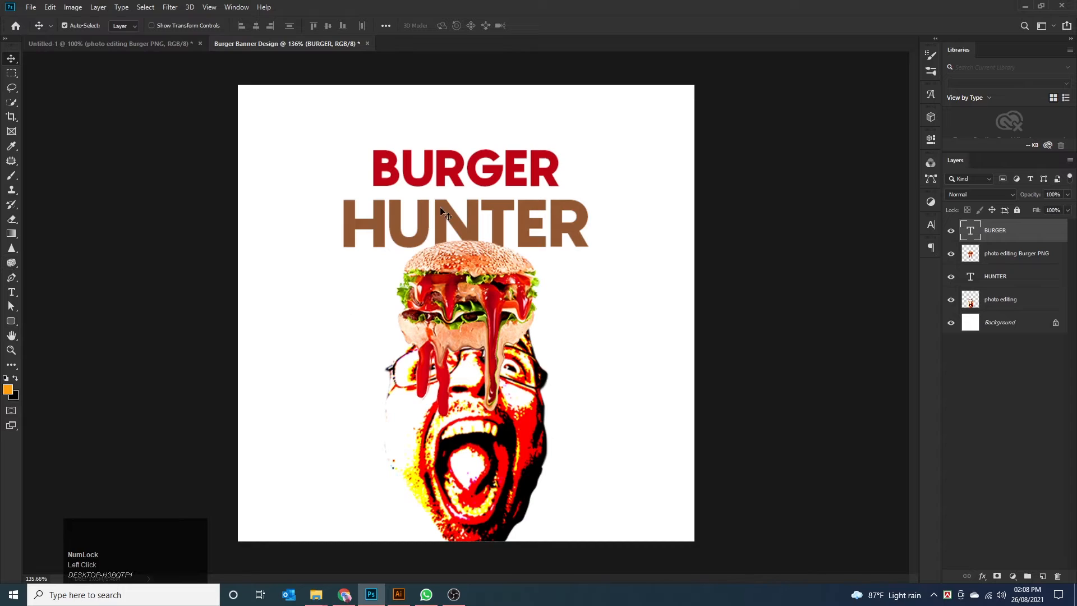
{"action": "left_click", "coordinate": [479, 185]}
{"action": "key", "text": "Down"}
{"action": "key", "text": "Down"}
{"action": "key", "text": "Down"}
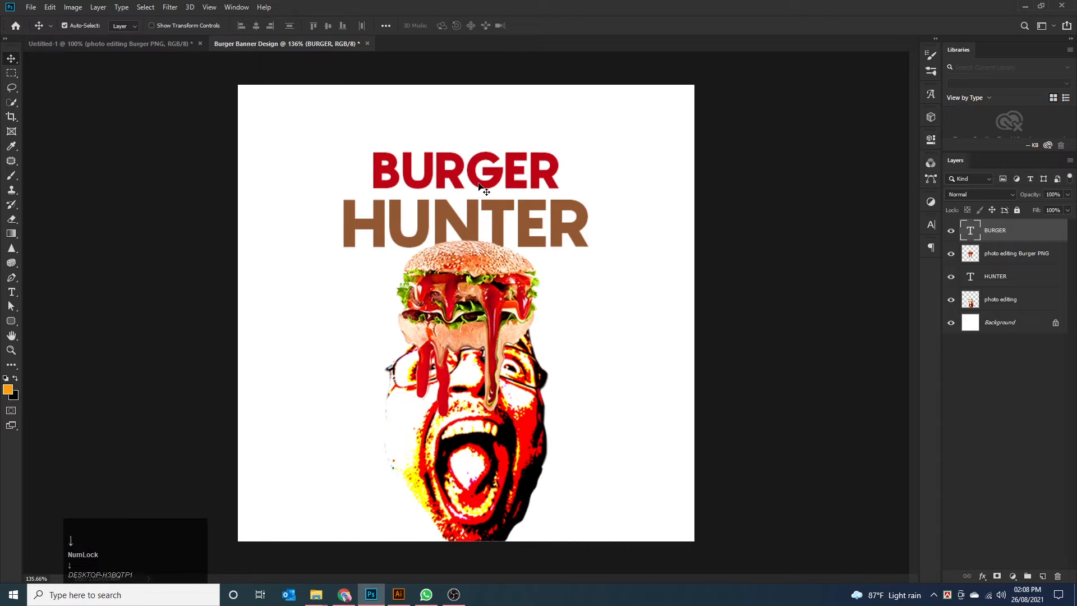
{"action": "left_click", "coordinate": [47, 385]}
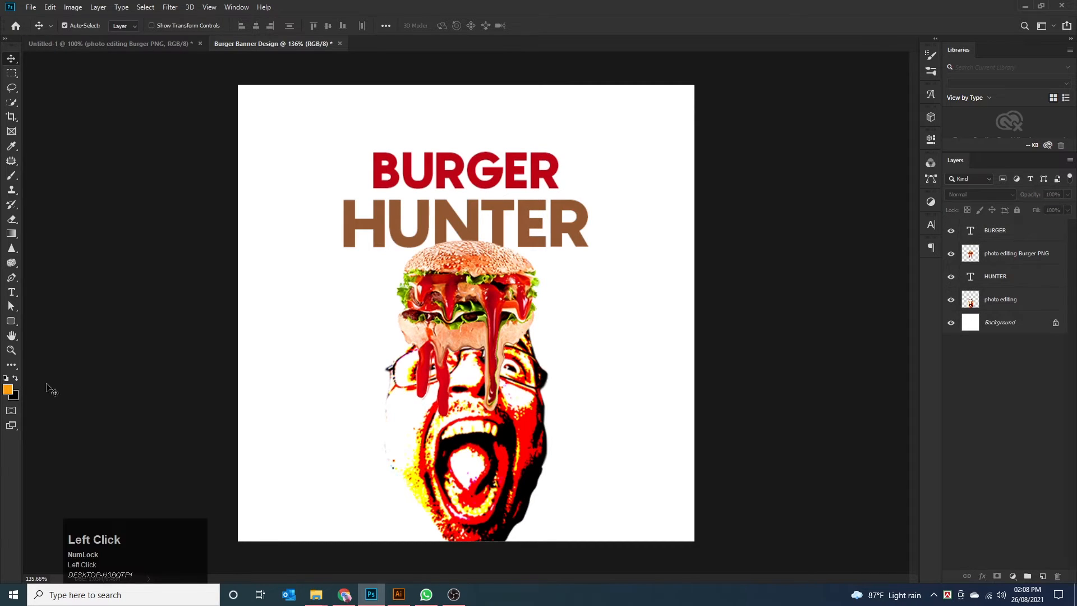
Add a new text line reading 30% in the blank area to the left of the burger.
{"action": "left_click", "coordinate": [12, 292]}
{"action": "left_click", "coordinate": [285, 330]}
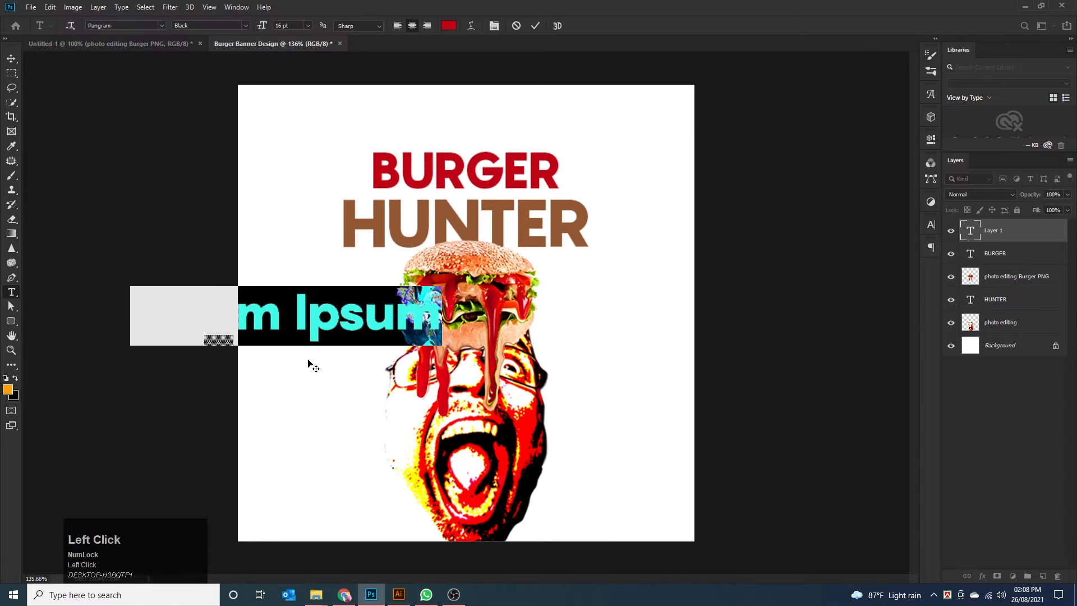
{"action": "type", "text": "30"}
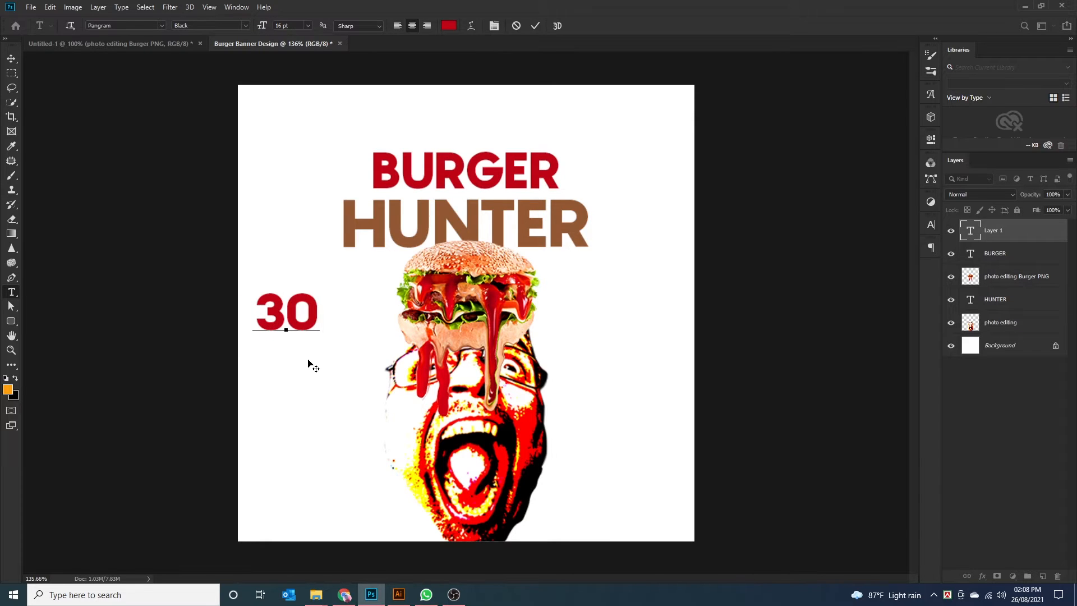
{"action": "type", "text": "%"}
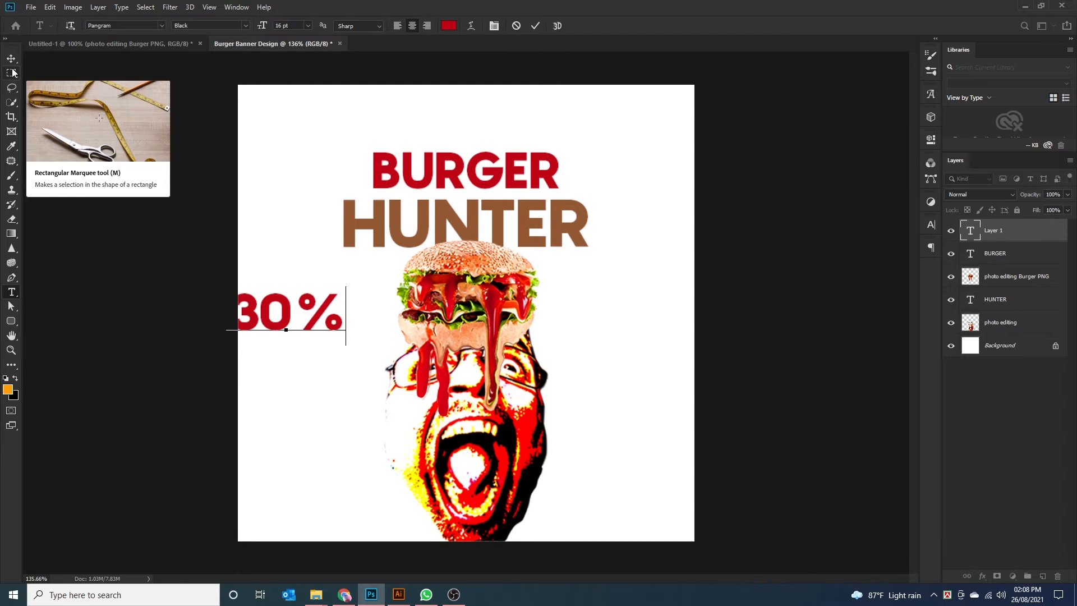
Reduce only the % sign of the 30% text to 10 pt.
{"action": "left_click", "coordinate": [283, 305]}
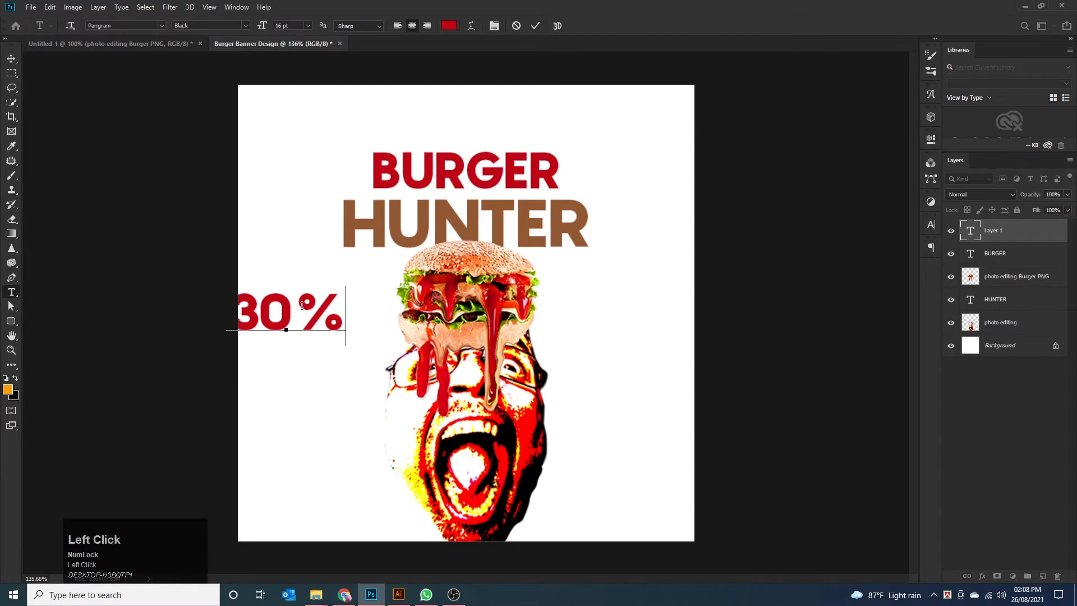
{"action": "left_click_drag", "start_coordinate": [302, 304], "coordinate": [334, 322]}
{"action": "left_click", "coordinate": [296, 25]}
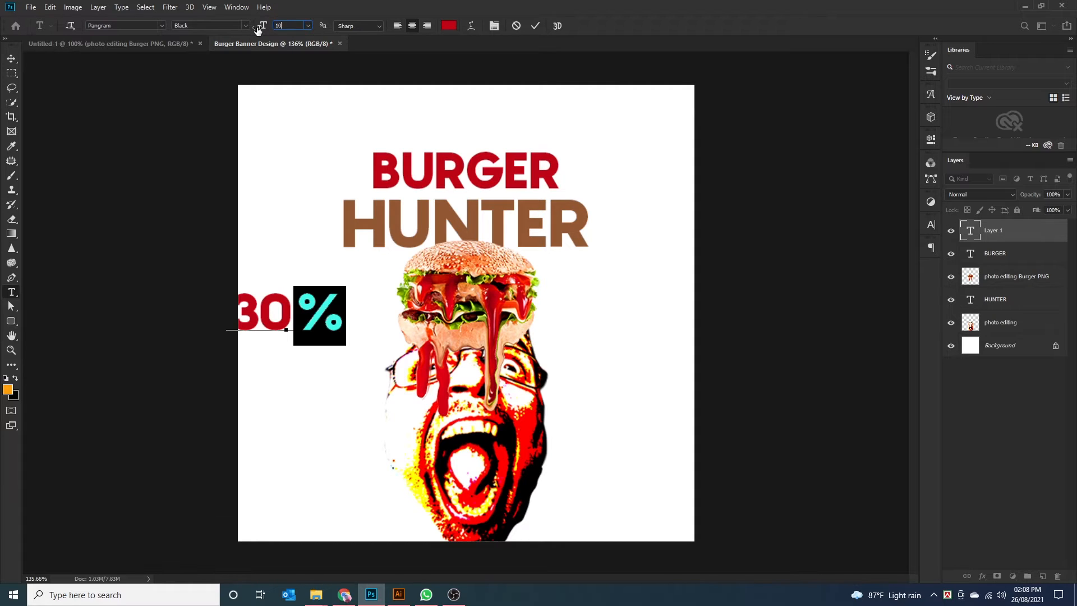
{"action": "key", "text": "Return"}
{"action": "left_click", "coordinate": [10, 59]}
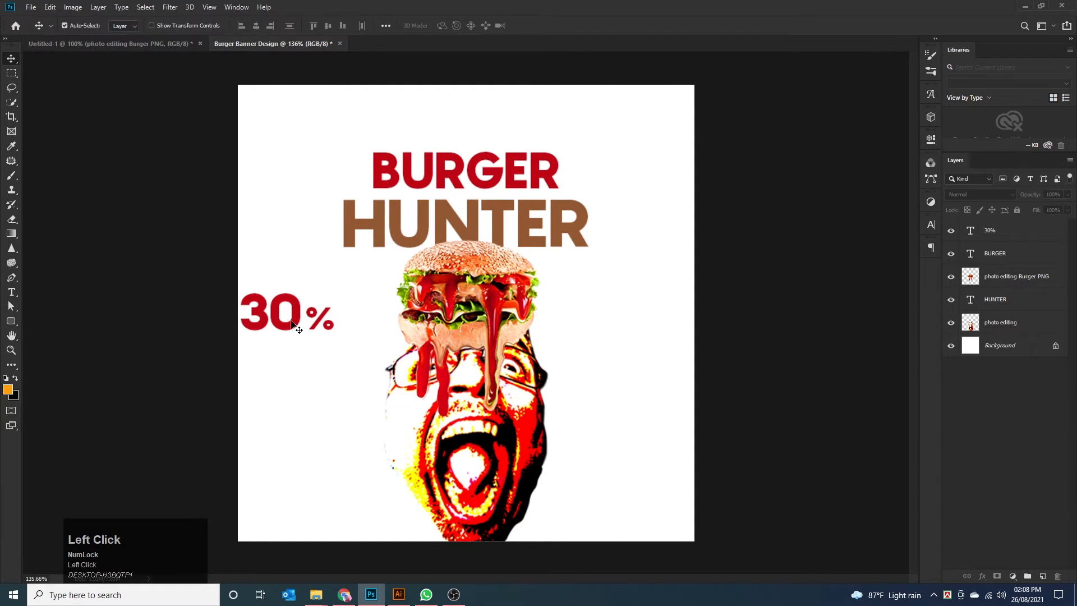
Move the 30% text fully onto the canvas beside the burger and scale it down slightly.
{"action": "left_click_drag", "start_coordinate": [295, 325], "coordinate": [341, 343]}
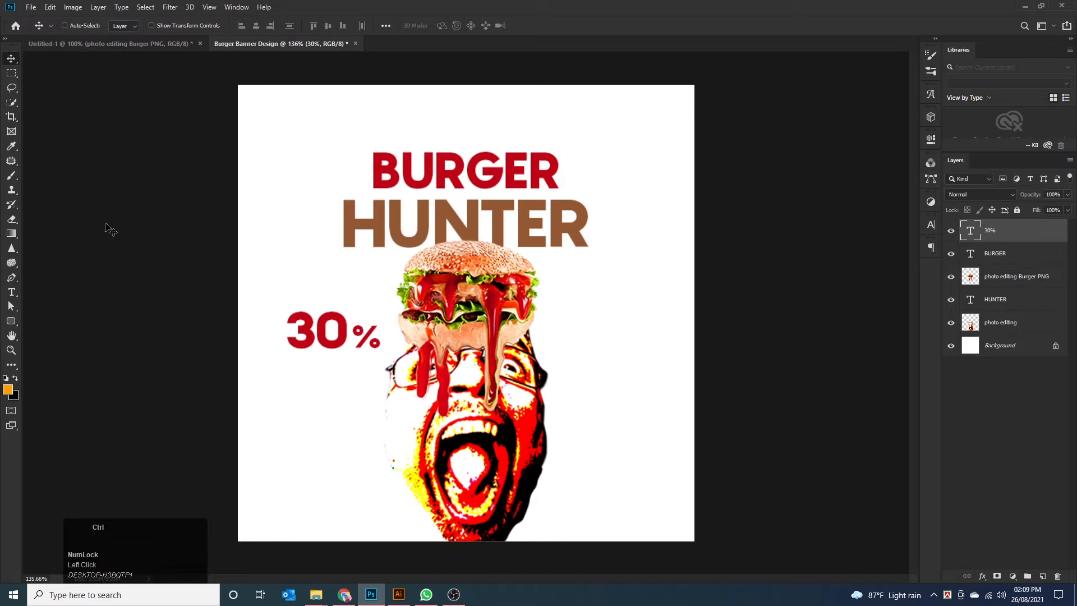
{"action": "key", "text": "ctrl+t"}
{"action": "left_click_drag", "start_coordinate": [295, 323], "coordinate": [316, 332]}
{"action": "double_click", "coordinate": [324, 350]}
{"action": "left_click", "coordinate": [313, 381]}
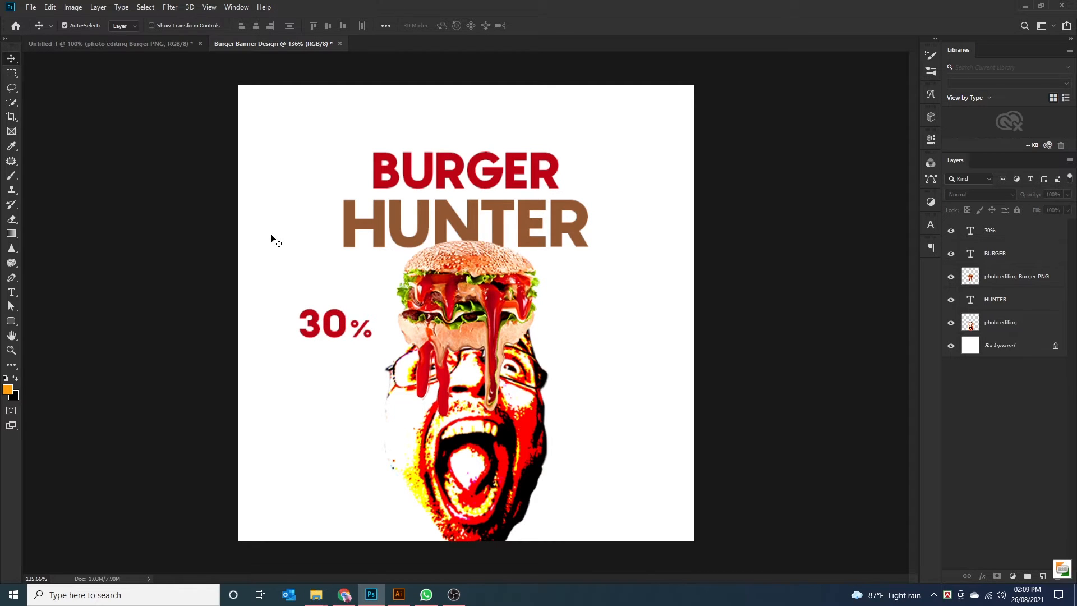
Draw an orange five-sided polygon of about 104 × 102 px just below the 30% text and remove its stroke.
{"action": "key", "text": "ctrl+plus"}
{"action": "key", "text": "ctrl+minus"}
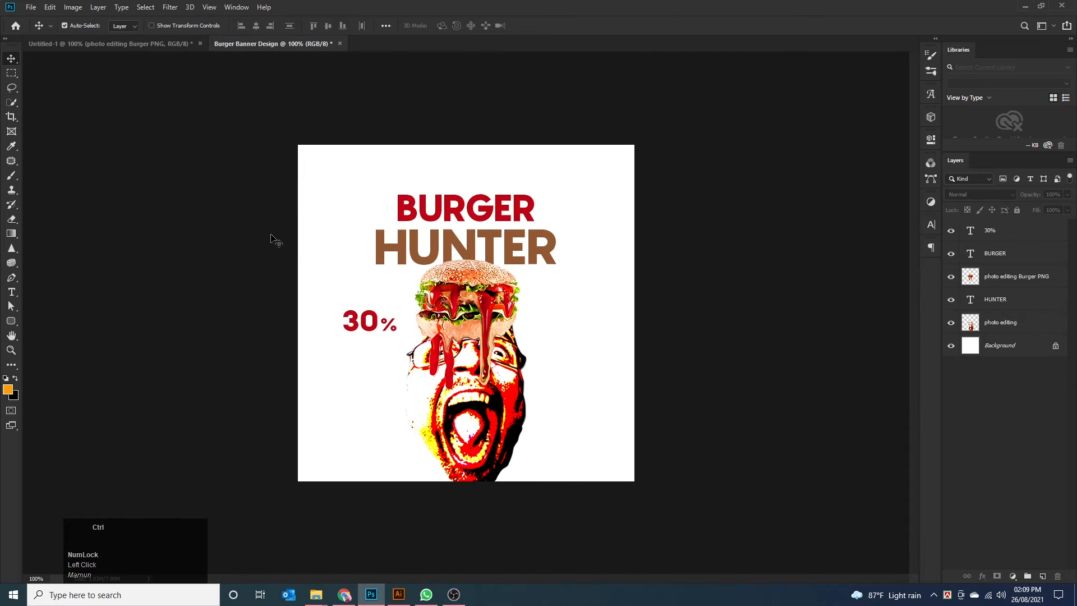
{"action": "left_click", "coordinate": [9, 352]}
{"action": "left_click_drag", "start_coordinate": [387, 362], "coordinate": [429, 365]}
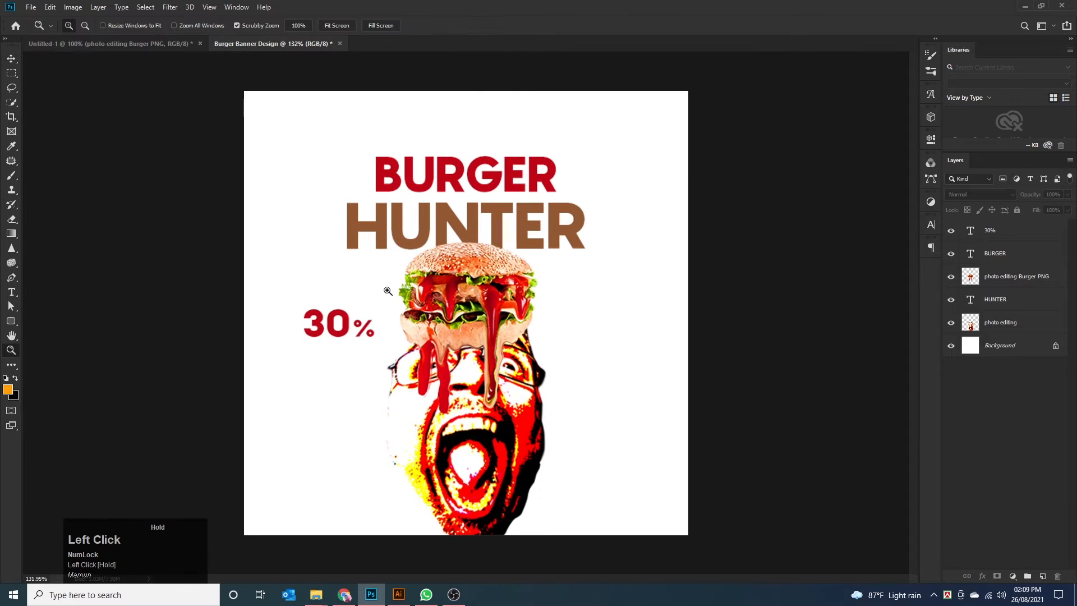
{"action": "left_click", "coordinate": [14, 60]}
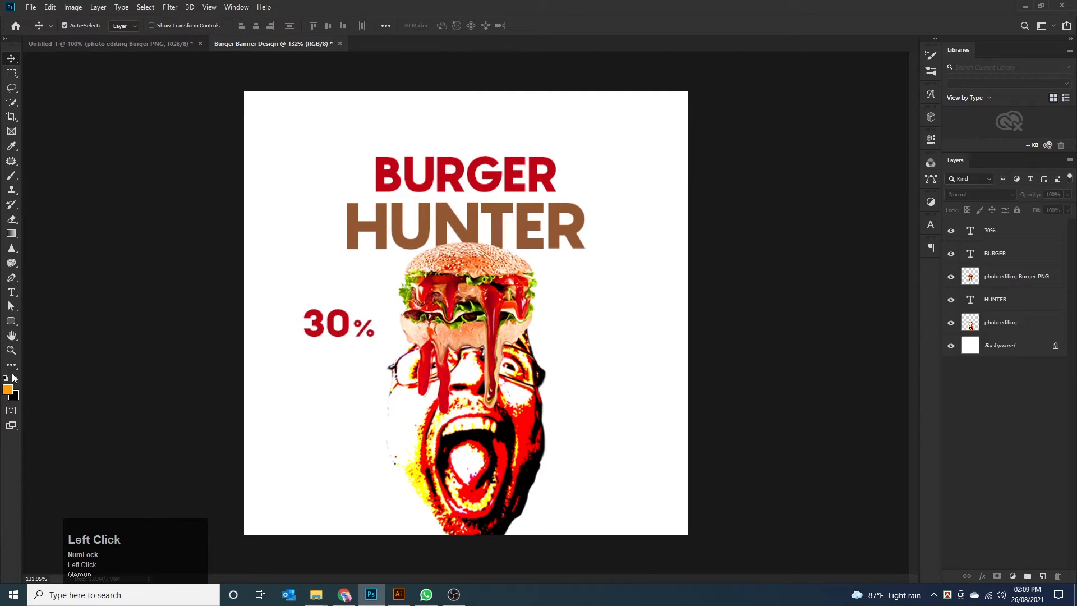
{"action": "left_click_drag", "start_coordinate": [11, 321], "coordinate": [54, 353]}
{"action": "left_click_drag", "start_coordinate": [311, 364], "coordinate": [339, 396]}
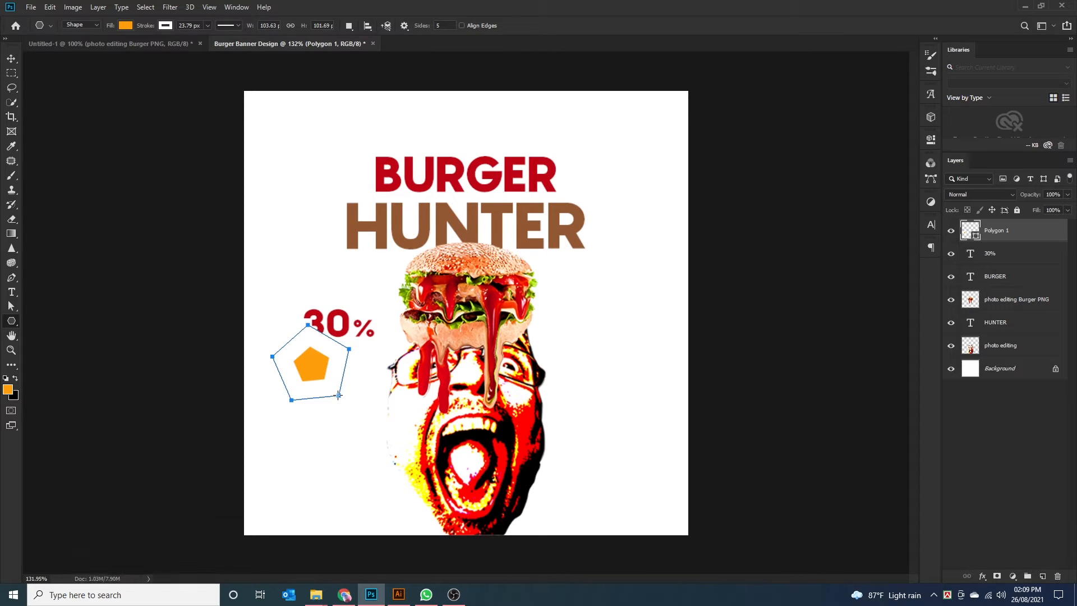
{"action": "left_click", "coordinate": [207, 25]}
{"action": "left_click", "coordinate": [166, 25]}
{"action": "left_click", "coordinate": [116, 47]}
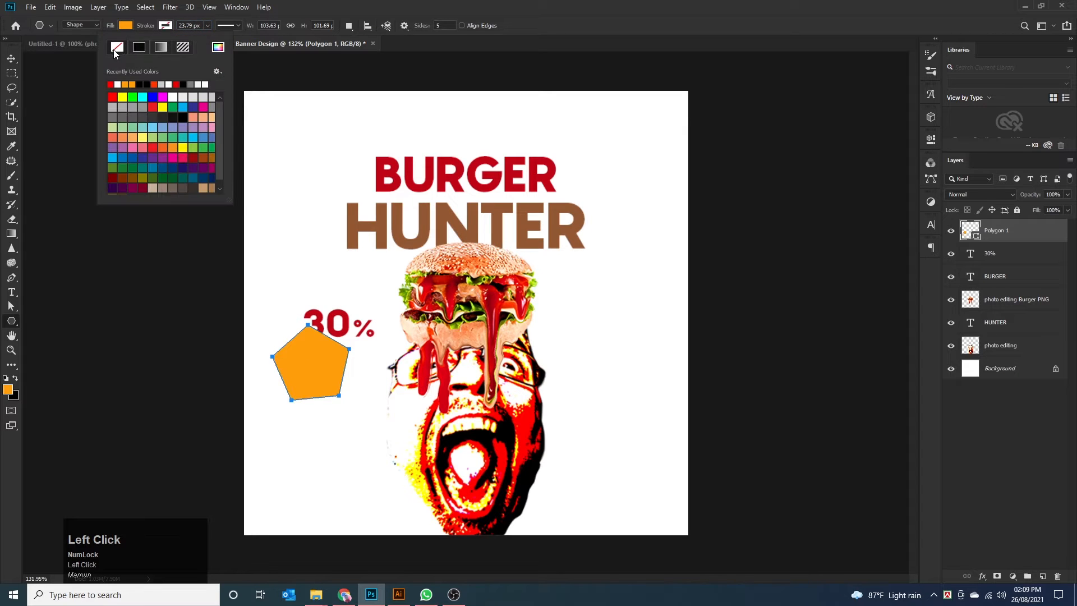
Position the pentagon behind the 30% text with its layer beneath the text, and tilt it slightly counter-clockwise.
{"action": "left_click", "coordinate": [13, 63]}
{"action": "mouse_move", "coordinate": [299, 385]}
{"action": "left_mouse_down"}
{"action": "mouse_move", "coordinate": [304, 403]}
{"action": "mouse_move", "coordinate": [323, 354]}
{"action": "left_mouse_up"}
{"action": "left_click_drag", "start_coordinate": [1001, 231], "coordinate": [1002, 264]}
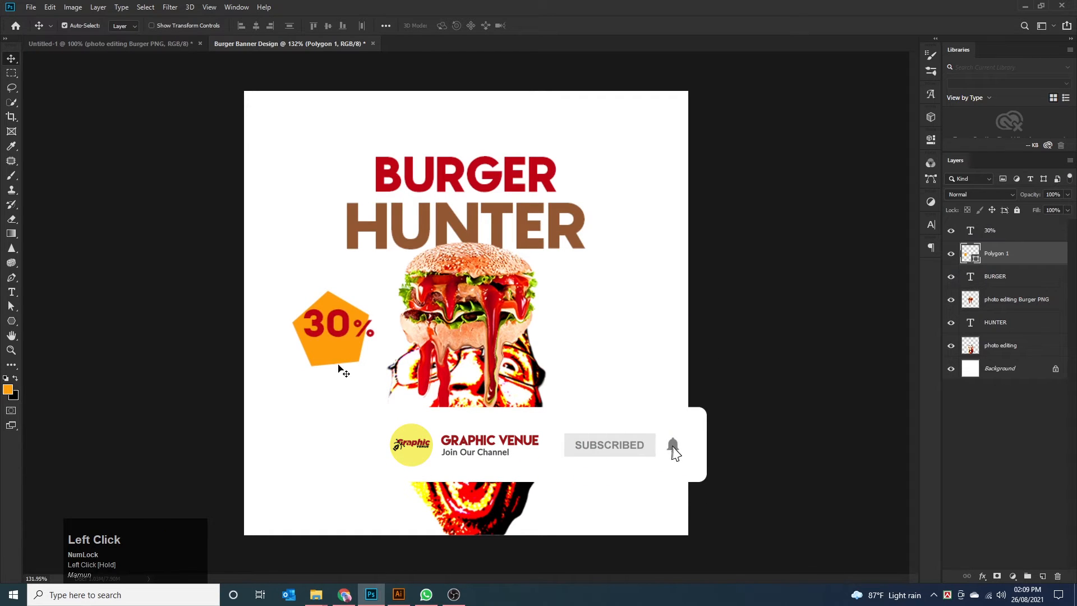
{"action": "key", "text": "ctrl+t"}
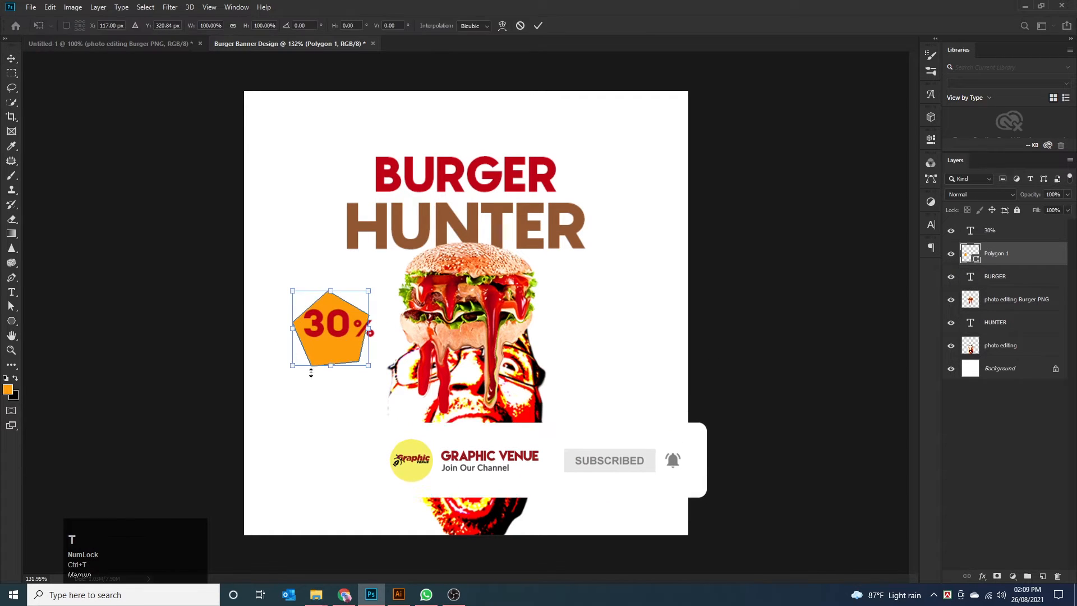
{"action": "left_click_drag", "start_coordinate": [295, 377], "coordinate": [335, 346]}
{"action": "key", "text": "Return"}
Shrink the 30% text, tilt it counter-clockwise and fit it inside the pentagon.
{"action": "left_click_drag", "start_coordinate": [344, 335], "coordinate": [344, 366]}
{"action": "key", "text": "ctrl+t"}
{"action": "left_click_drag", "start_coordinate": [351, 374], "coordinate": [320, 350]}
{"action": "double_click", "coordinate": [322, 353]}
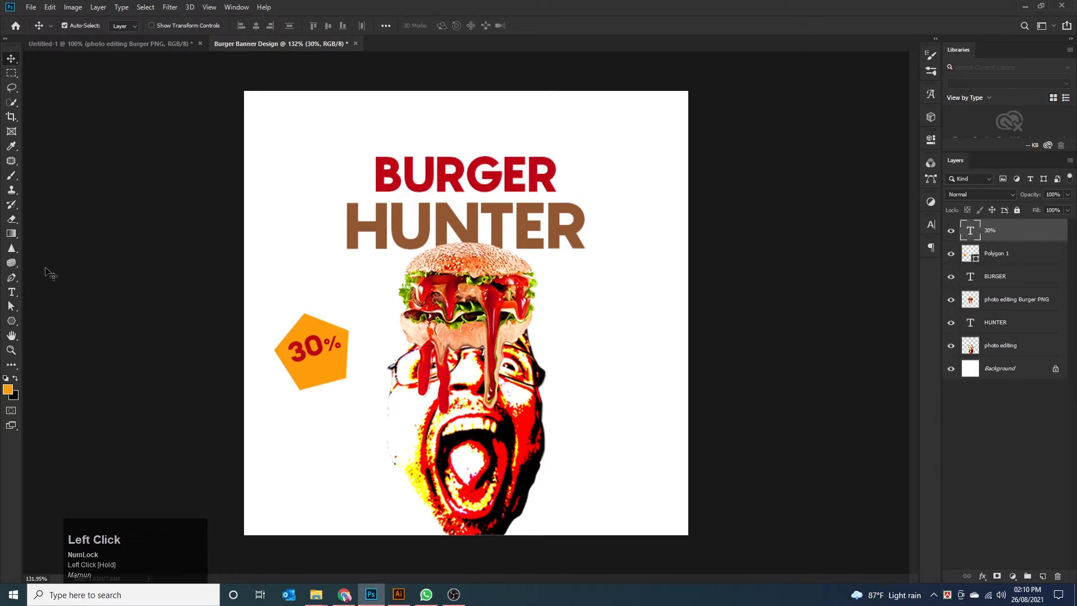
Add a separate 10 pt text line reading OFF below the pentagon badge.
{"action": "left_click", "coordinate": [12, 292]}
{"action": "left_click", "coordinate": [319, 431]}
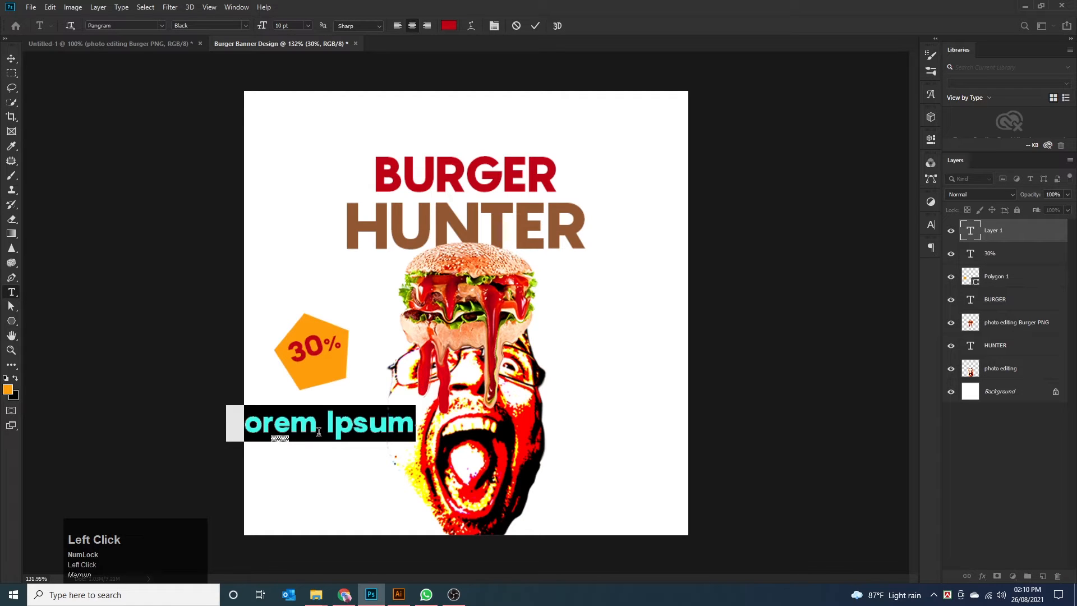
{"action": "type", "text": "OFF"}
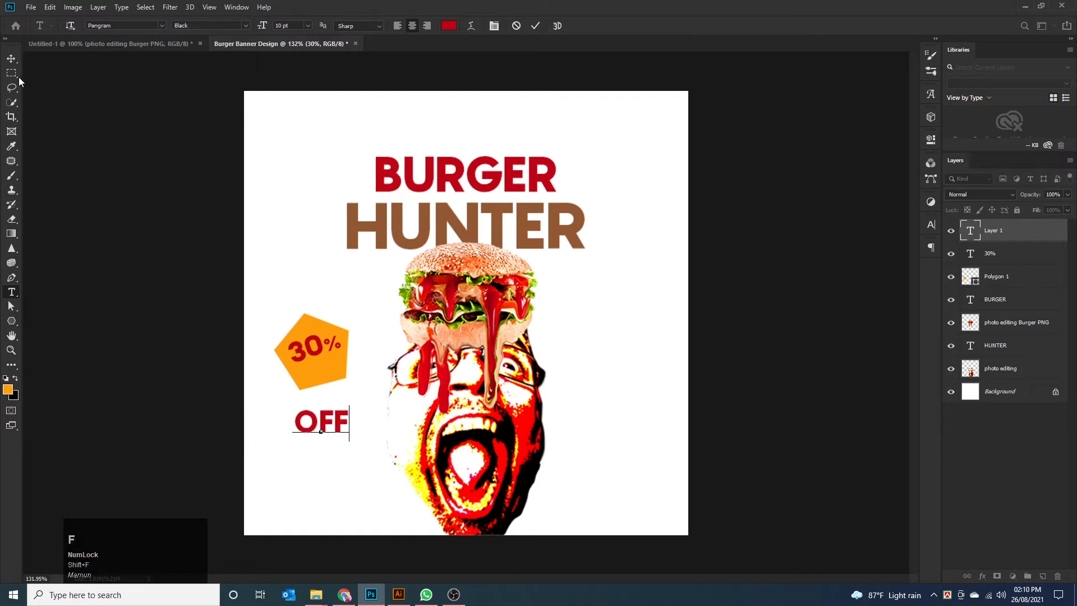
{"action": "left_click", "coordinate": [11, 58]}
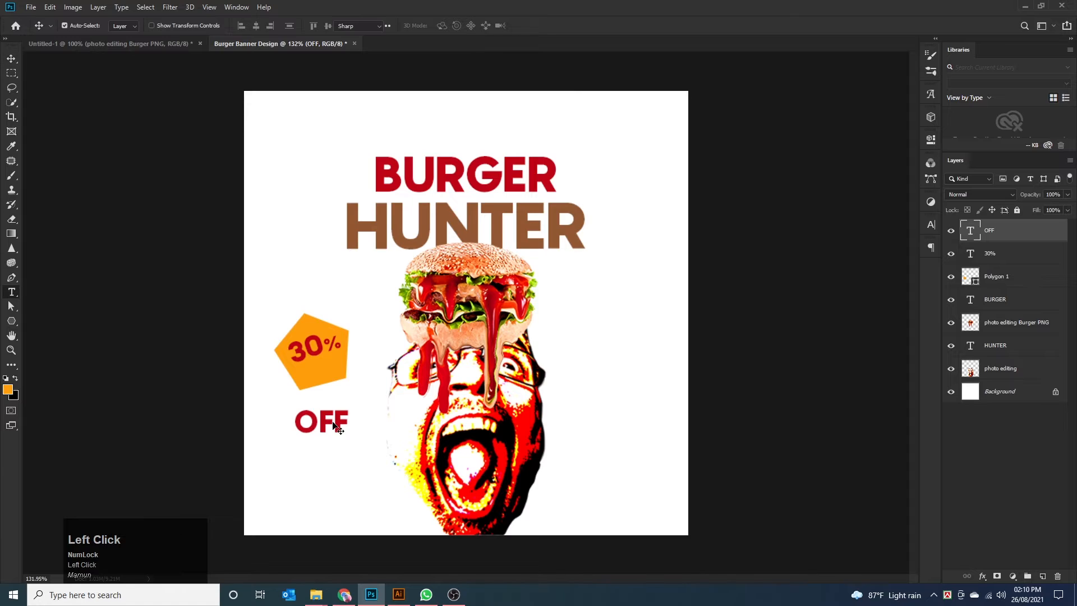
Set the OFF text's font size to 6 pt.
{"action": "double_click", "coordinate": [335, 427]}
{"action": "left_click", "coordinate": [262, 30]}
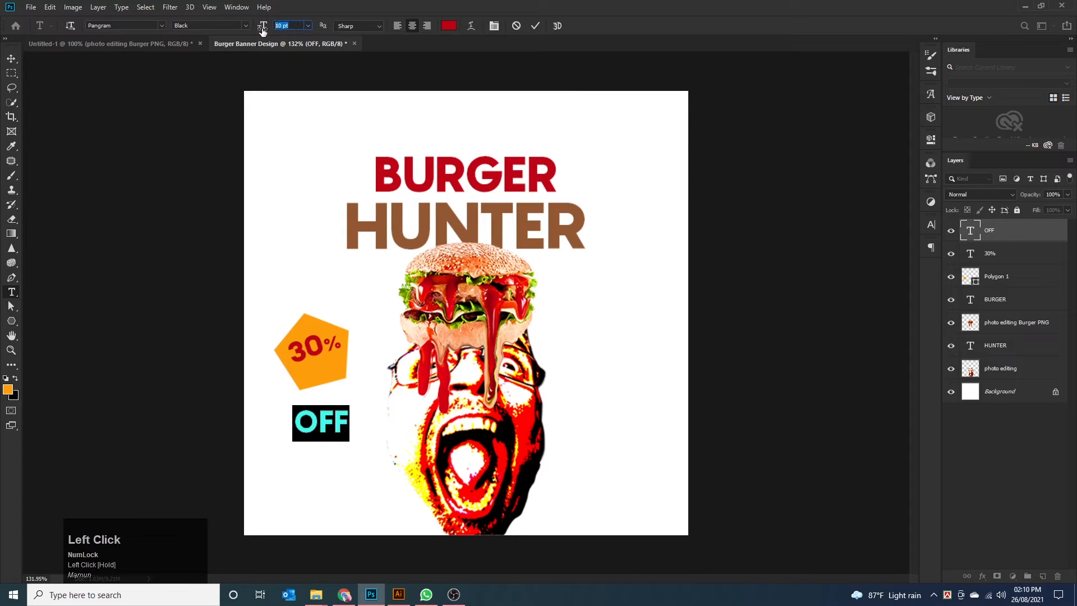
{"action": "type", "text": "6"}
{"action": "key", "text": "Return"}
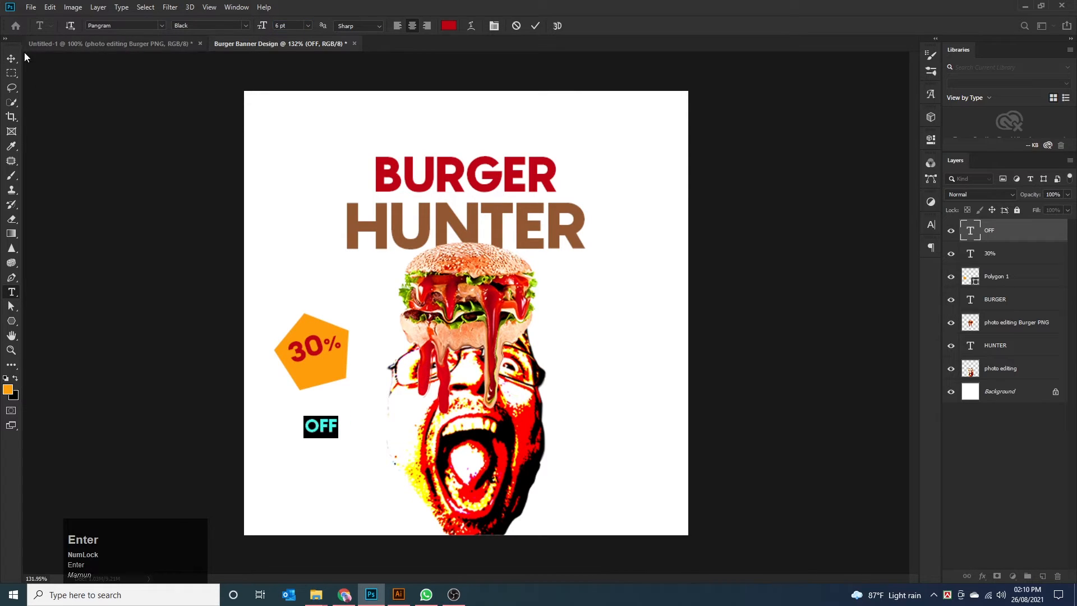
{"action": "left_click", "coordinate": [11, 59]}
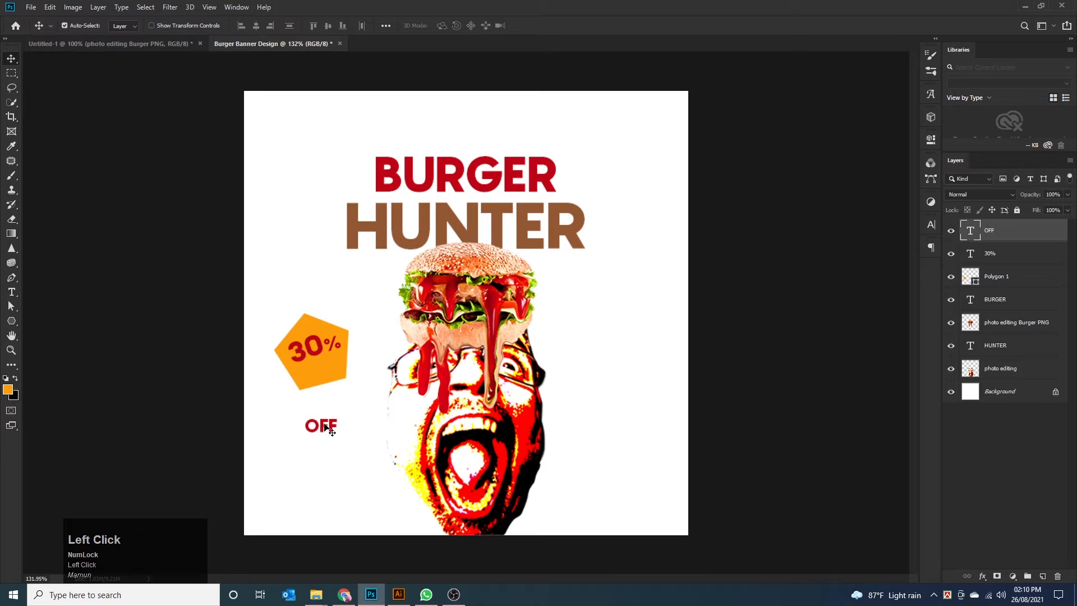
Move the OFF text into the pentagon beneath the 30% text and tilt it counter-clockwise to match.
{"action": "left_click_drag", "start_coordinate": [327, 427], "coordinate": [322, 369]}
{"action": "key", "text": "ctrl+t"}
{"action": "double_click", "coordinate": [329, 377]}
{"action": "left_click", "coordinate": [388, 294]}
{"action": "double_click", "coordinate": [425, 183]}
{"action": "left_click", "coordinate": [122, 25]}
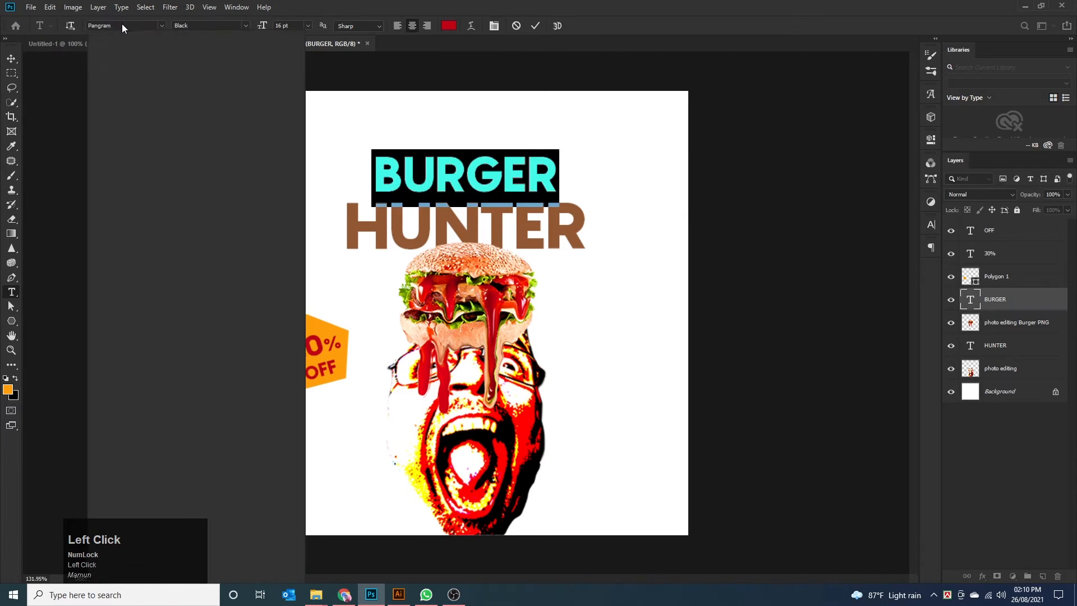
{"action": "left_click", "coordinate": [12, 58]}
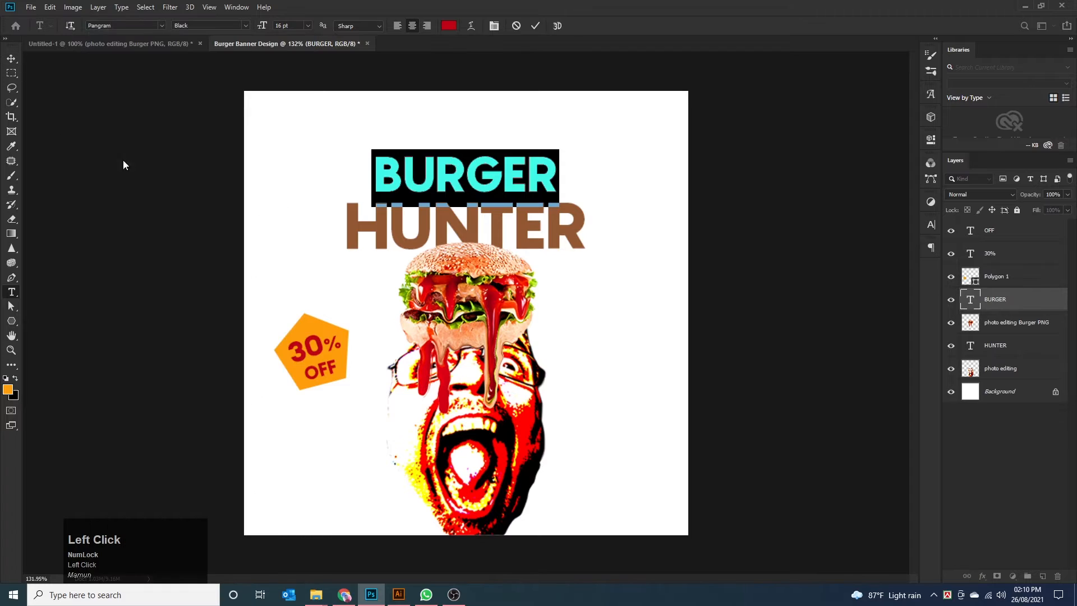
{"action": "left_click", "coordinate": [314, 377]}
{"action": "left_click", "coordinate": [318, 411]}
{"action": "left_click", "coordinate": [315, 335]}
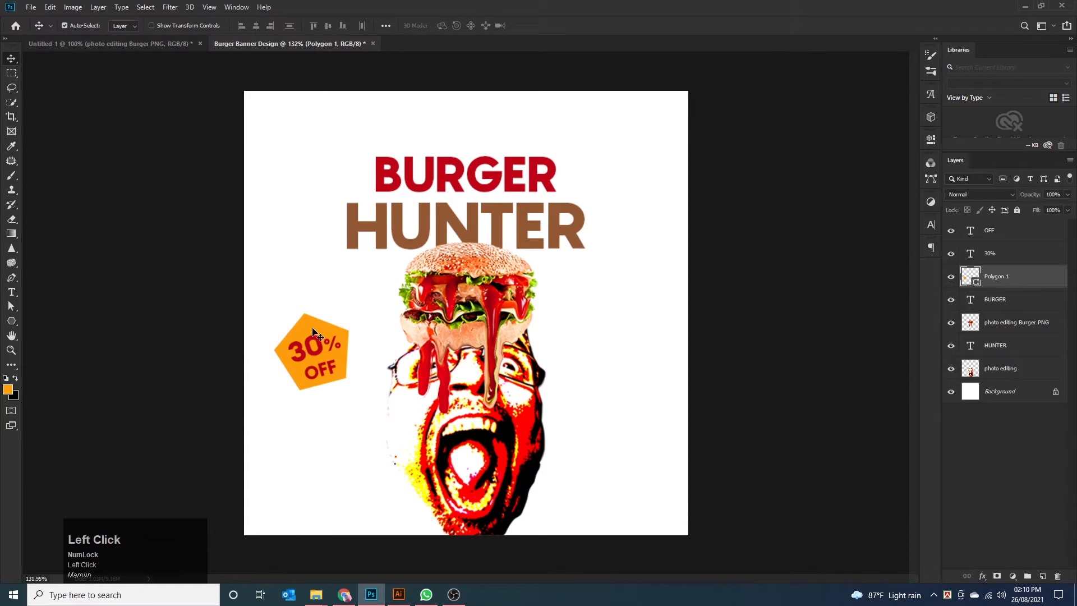
{"action": "left_click", "coordinate": [11, 321]}
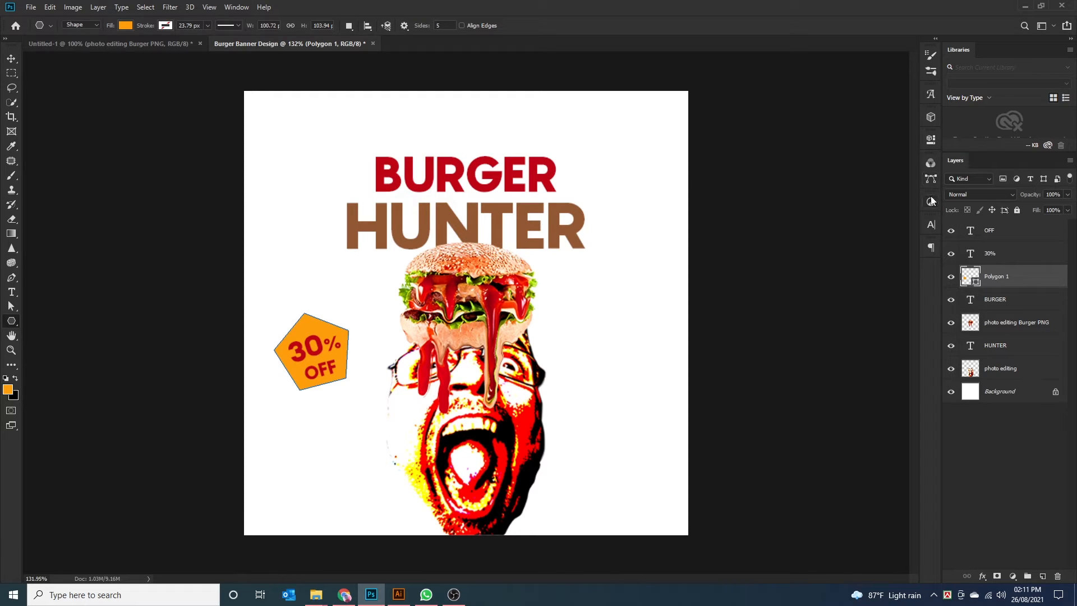
{"action": "left_click", "coordinate": [932, 226]}
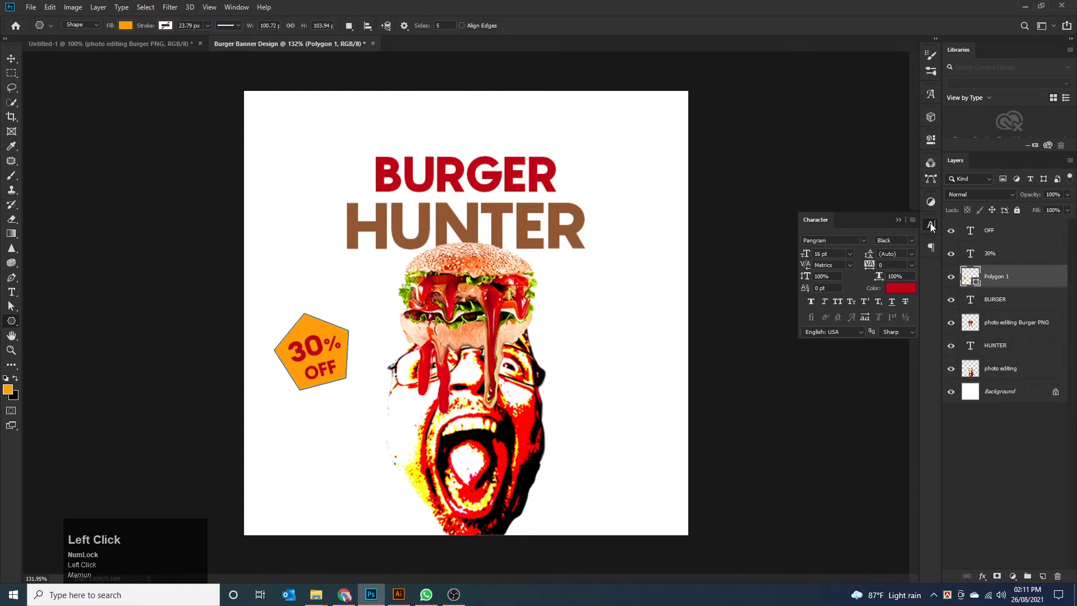
{"action": "left_click", "coordinate": [931, 181]}
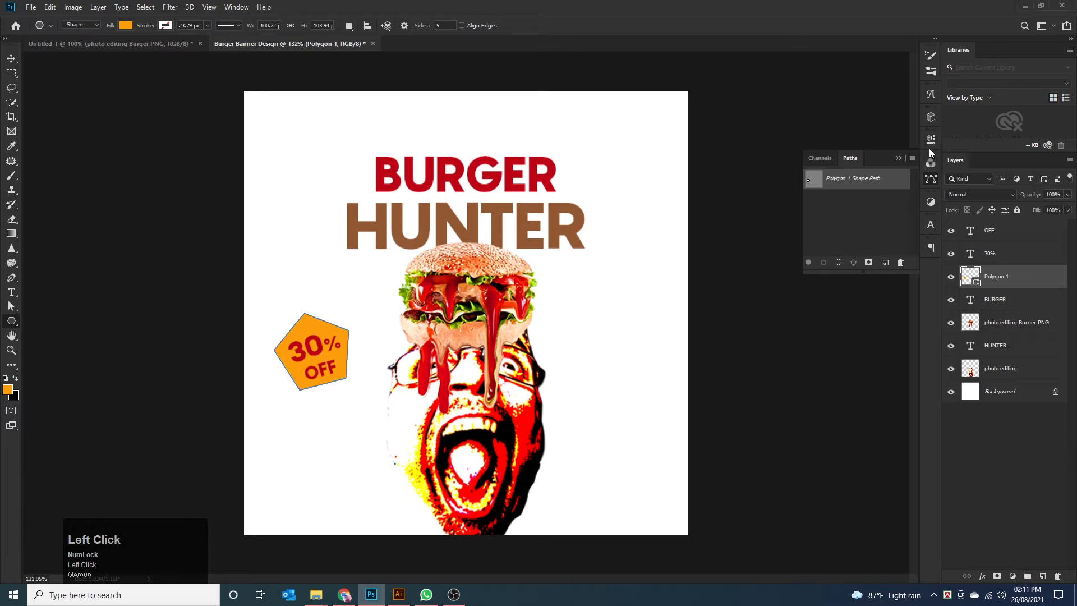
{"action": "left_click", "coordinate": [930, 228]}
{"action": "left_click", "coordinate": [931, 201]}
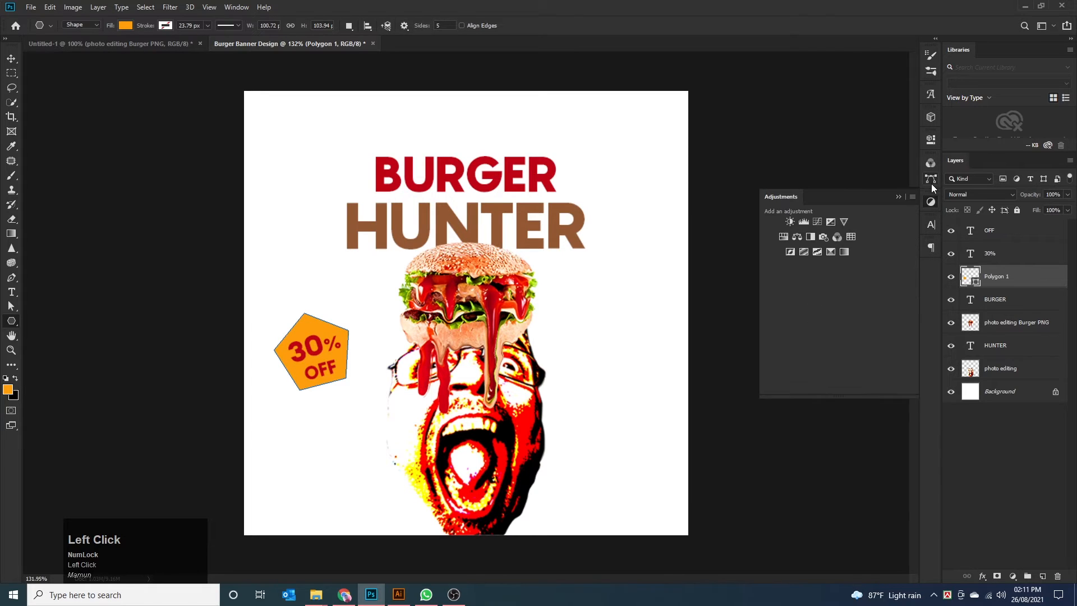
{"action": "left_click", "coordinate": [932, 181]}
{"action": "left_click", "coordinate": [931, 140]}
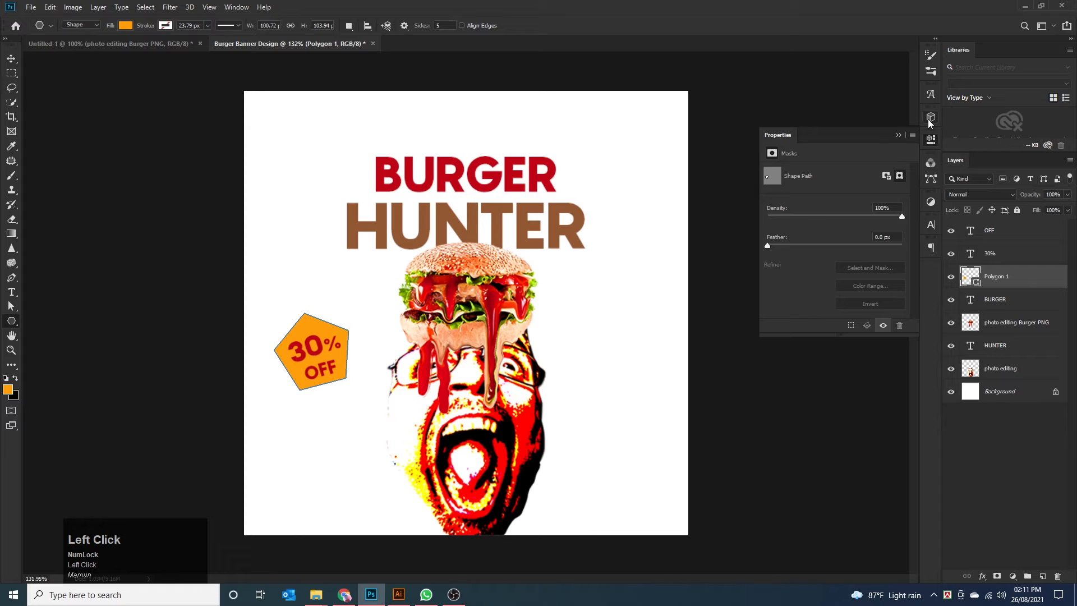
{"action": "left_click", "coordinate": [930, 117]}
{"action": "left_click", "coordinate": [931, 94]}
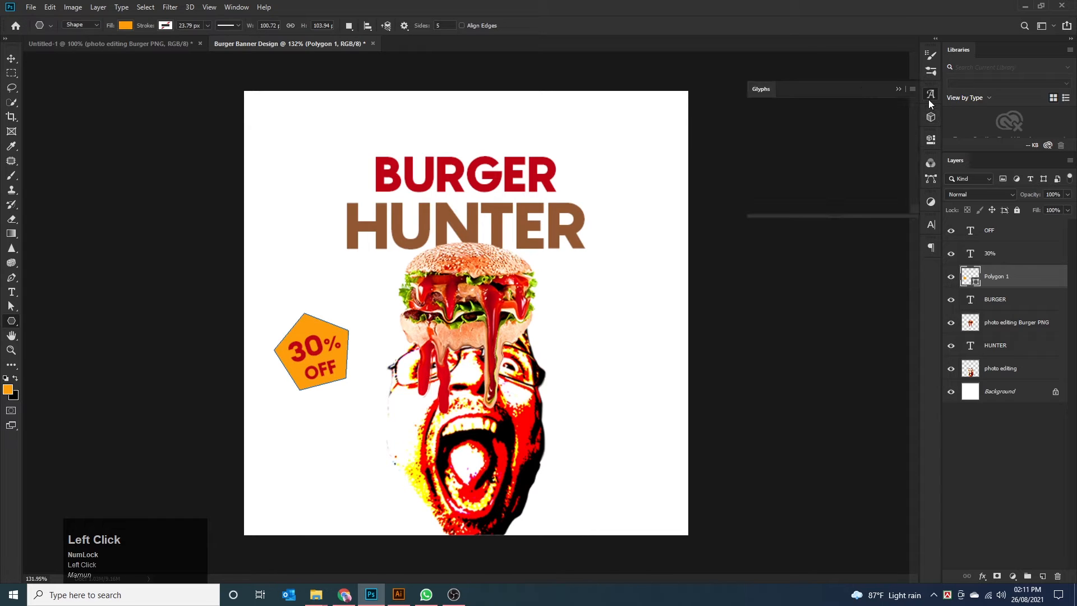
{"action": "left_click", "coordinate": [931, 202]}
{"action": "left_click", "coordinate": [12, 60]}
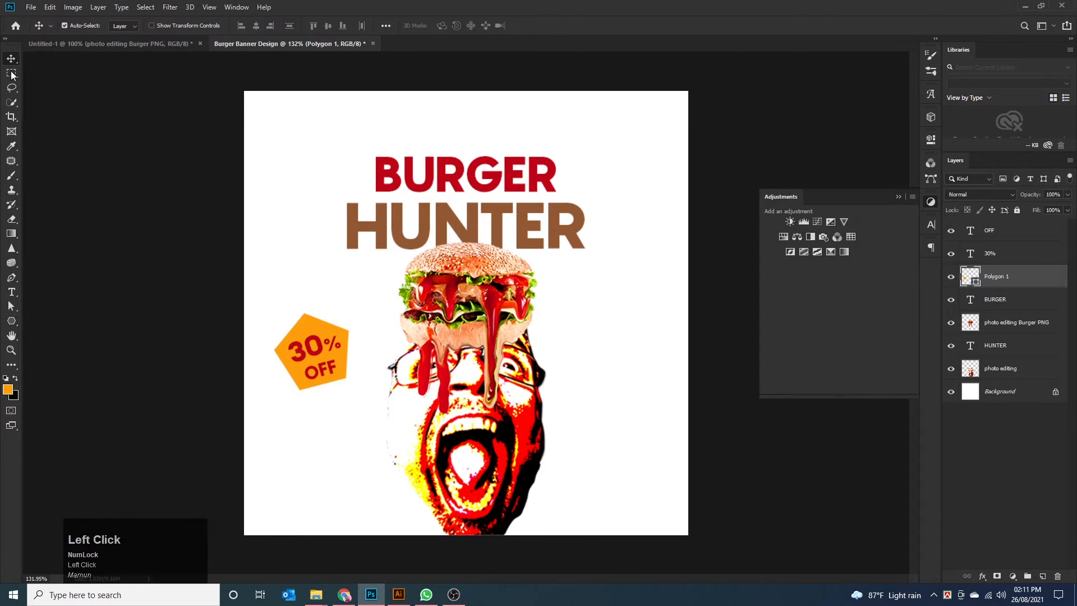
{"action": "right_click", "coordinate": [12, 328]}
{"action": "left_click", "coordinate": [93, 353]}
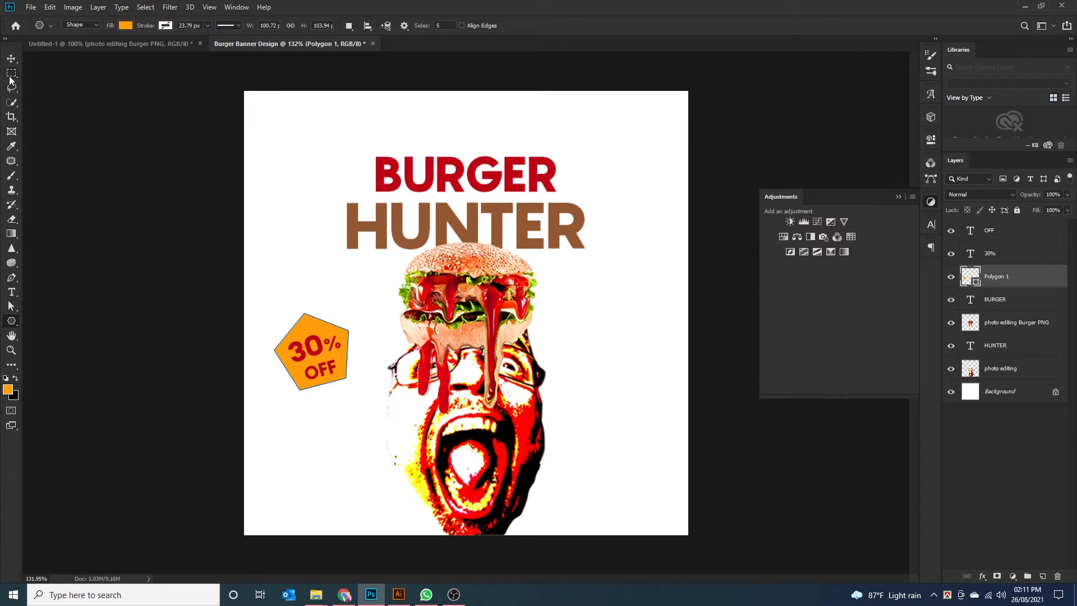
Select the pentagon, 30% and OFF layers together, move the badge slightly towards the face and link the three layers.
{"action": "left_click", "coordinate": [11, 58]}
{"action": "left_click", "coordinate": [132, 221]}
{"action": "left_click_drag", "start_coordinate": [334, 408], "coordinate": [275, 303]}
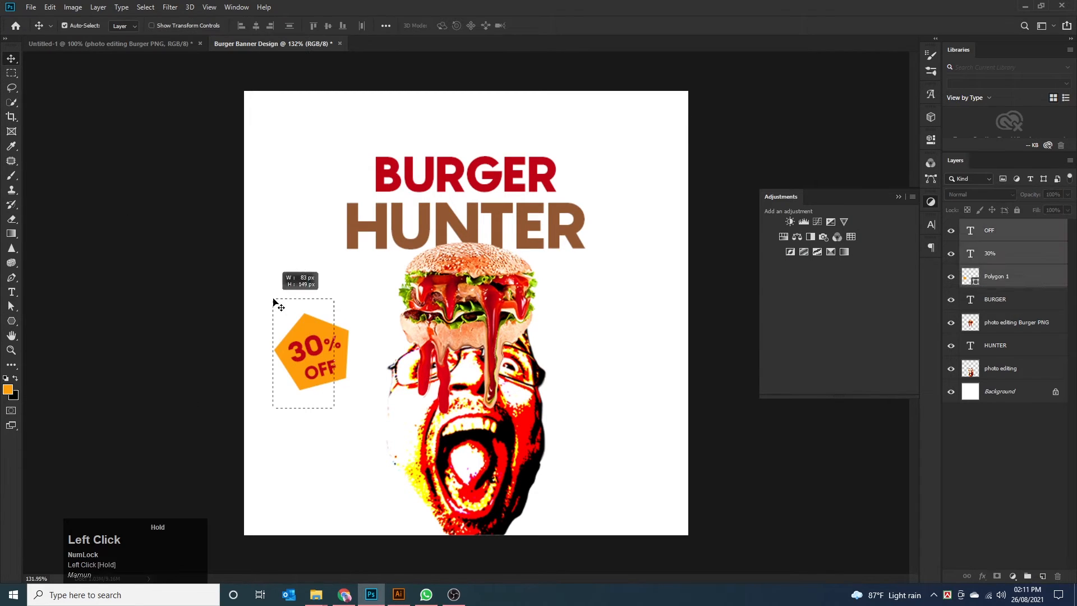
{"action": "left_click_drag", "start_coordinate": [317, 351], "coordinate": [353, 358]}
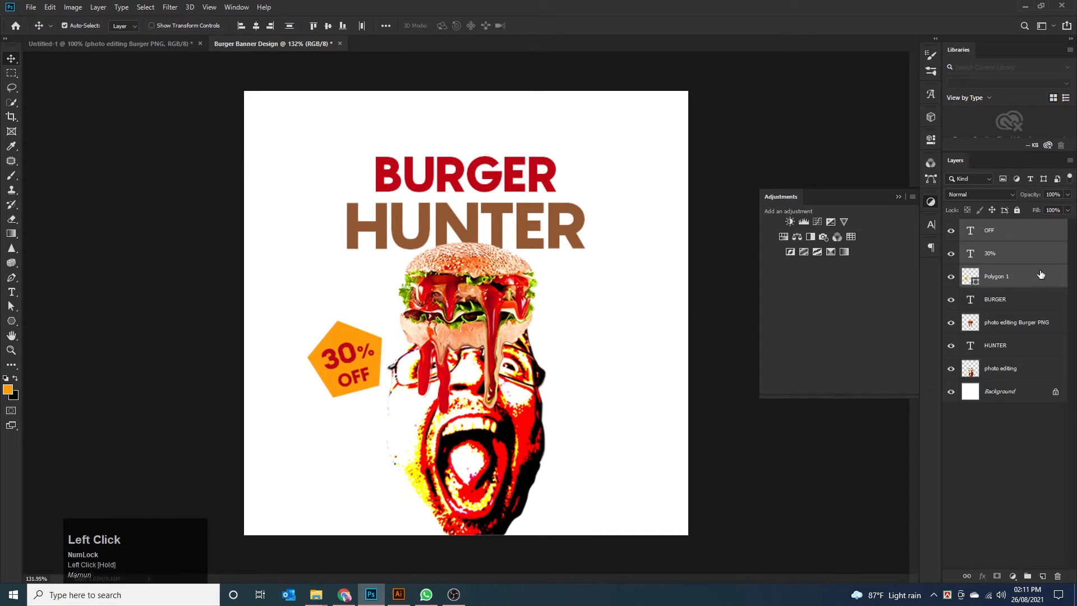
{"action": "left_click", "coordinate": [968, 577]}
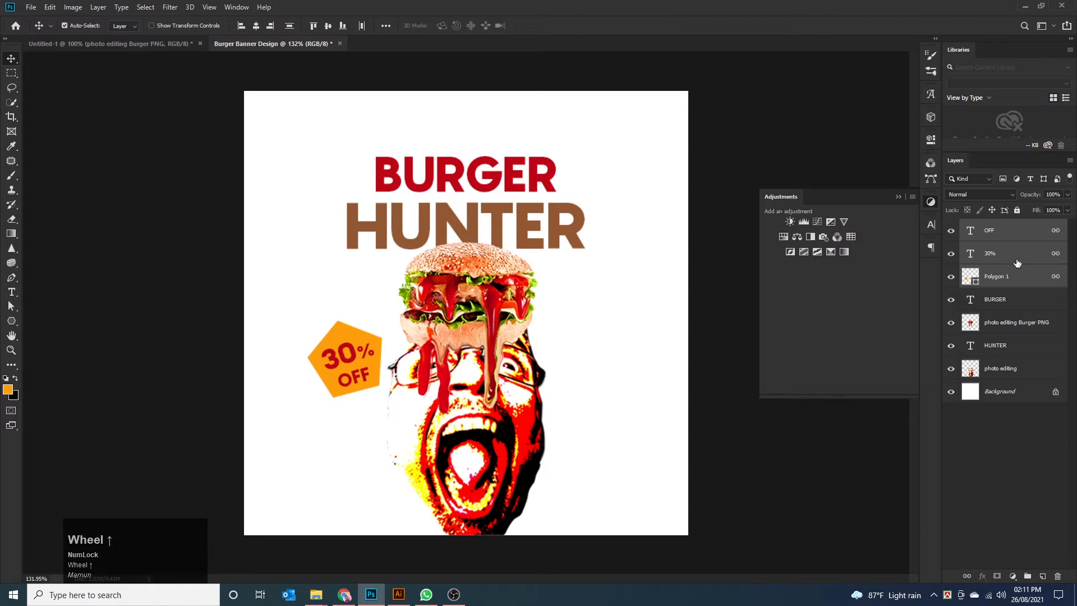
Place the linked badge layers beneath the face photo layer and move the badge partly behind the face's edge.
{"action": "left_click_drag", "start_coordinate": [1018, 257], "coordinate": [1016, 359]}
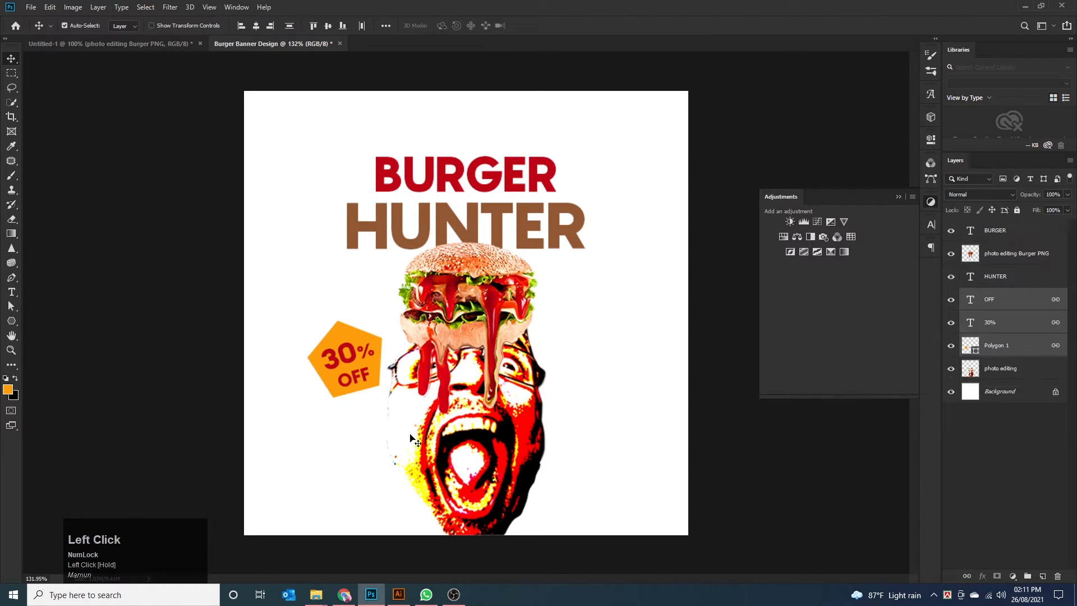
{"action": "left_click_drag", "start_coordinate": [352, 386], "coordinate": [371, 401]}
{"action": "left_click_drag", "start_coordinate": [973, 362], "coordinate": [1012, 387]}
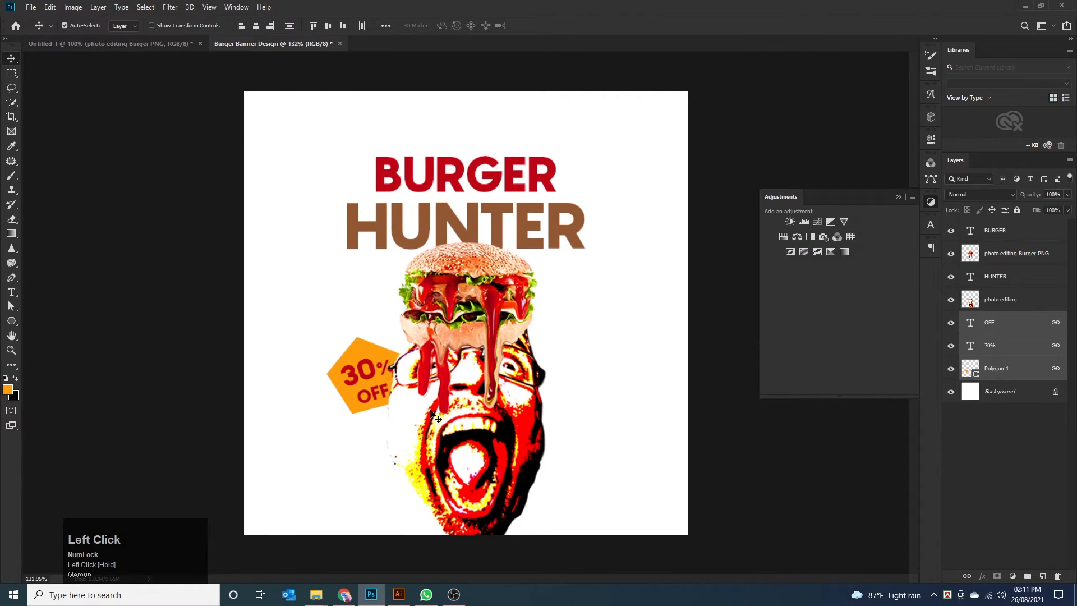
Enlarge the linked badge to about 123%, rotate it about 16.3° counter-clockwise and reposition it beside the burger.
{"action": "key", "text": "ctrl+t"}
{"action": "left_click_drag", "start_coordinate": [323, 373], "coordinate": [304, 375]}
{"action": "left_click_drag", "start_coordinate": [405, 434], "coordinate": [419, 423]}
{"action": "left_click_drag", "start_coordinate": [344, 393], "coordinate": [331, 368]}
{"action": "key", "text": "shift+Right"}
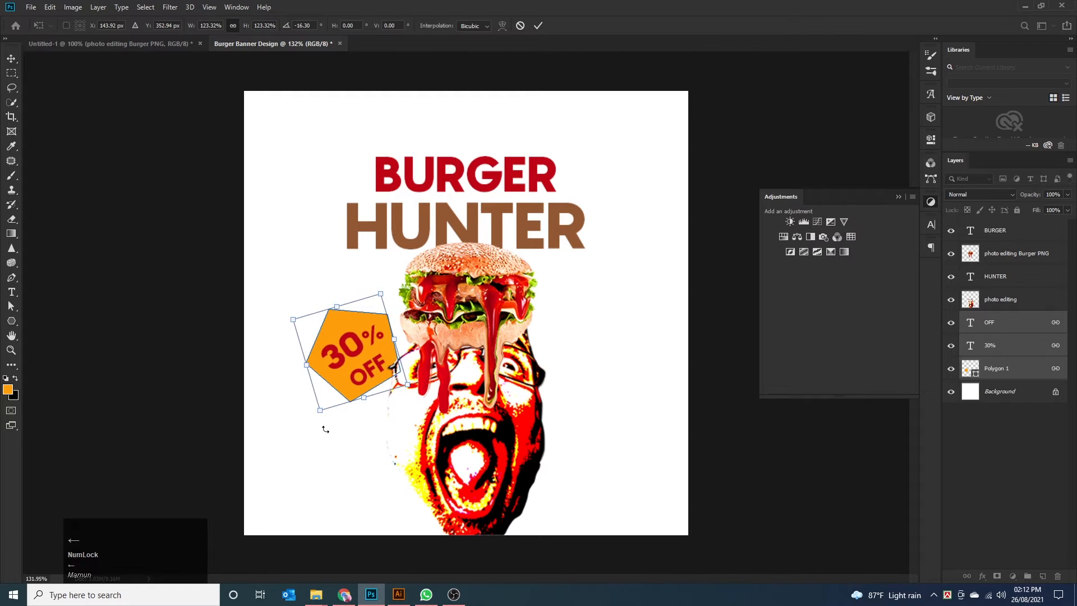
{"action": "key", "text": "Return"}
Nudge the badge right and up until its corner tucks behind the burger and the side of the face.
{"action": "left_click", "coordinate": [381, 365]}
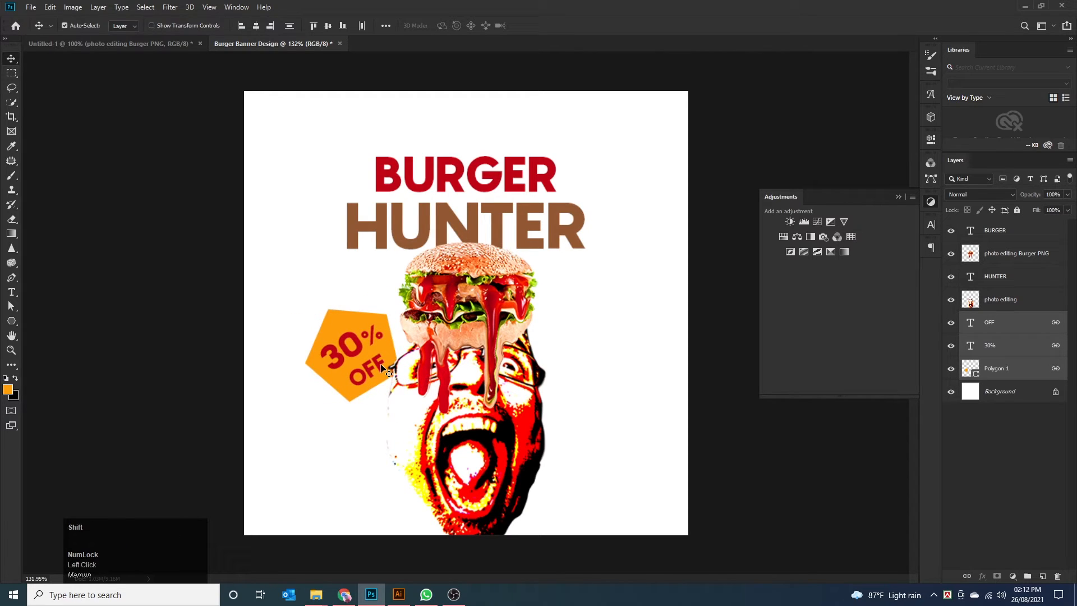
{"action": "key", "text": "shift+Up"}
{"action": "key", "text": "Right"}
{"action": "key", "text": "Right"}
{"action": "key", "text": "Right"}
{"action": "key", "text": "Right"}
{"action": "key", "text": "Right"}
{"action": "key", "text": "Right"}
{"action": "key", "text": "Right"}
{"action": "key", "text": "Right"}
{"action": "key", "text": "Right"}
{"action": "key", "text": "Right"}
{"action": "key", "text": "Right"}
{"action": "key", "text": "Right"}
{"action": "key", "text": "Right"}
{"action": "key", "text": "Right"}
{"action": "key", "text": "Right"}
{"action": "key", "text": "Right"}
{"action": "key", "text": "Right"}
{"action": "key", "text": "Right"}
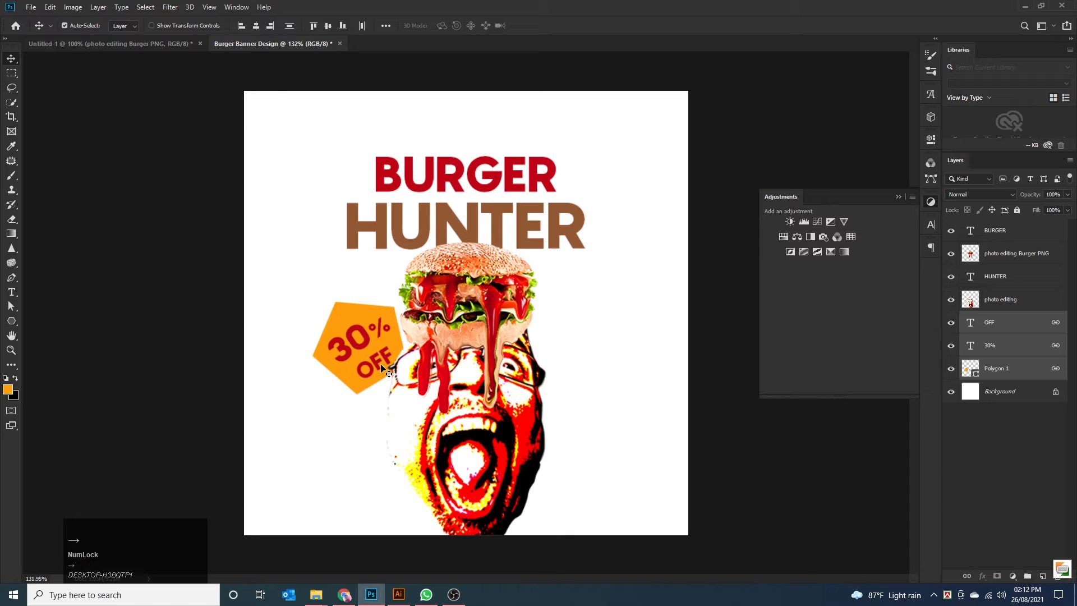
{"action": "key", "text": "Up"}
{"action": "key", "text": "Up"}
{"action": "key", "text": "Up"}
{"action": "key", "text": "Up"}
{"action": "key", "text": "Up"}
{"action": "key", "text": "Up"}
{"action": "key", "text": "Up"}
{"action": "key", "text": "Up"}
{"action": "key", "text": "Up"}
{"action": "key", "text": "Up"}
{"action": "key", "text": "Up"}
{"action": "key", "text": "Up"}
{"action": "key", "text": "Up"}
{"action": "key", "text": "Up"}
{"action": "key", "text": "Up"}
{"action": "key", "text": "Up"}
{"action": "key", "text": "Up"}
{"action": "key", "text": "Up"}
{"action": "key", "text": "Up"}
{"action": "key", "text": "Up"}
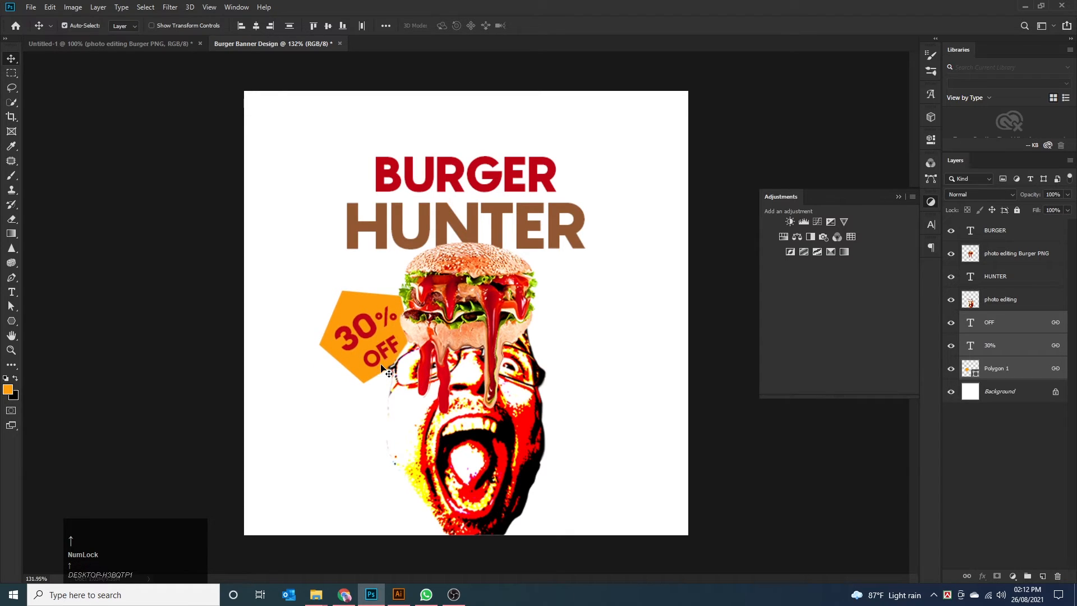
{"action": "key", "text": "Up"}
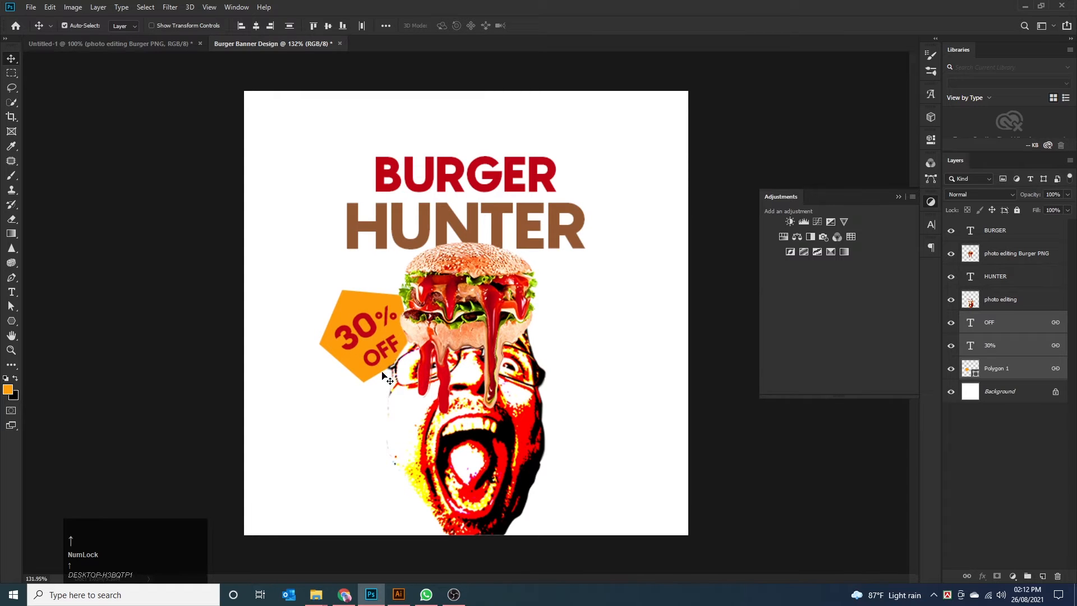
Change the 30% text colour to white (ffffff).
{"action": "left_click", "coordinate": [335, 397]}
{"action": "left_click", "coordinate": [374, 341]}
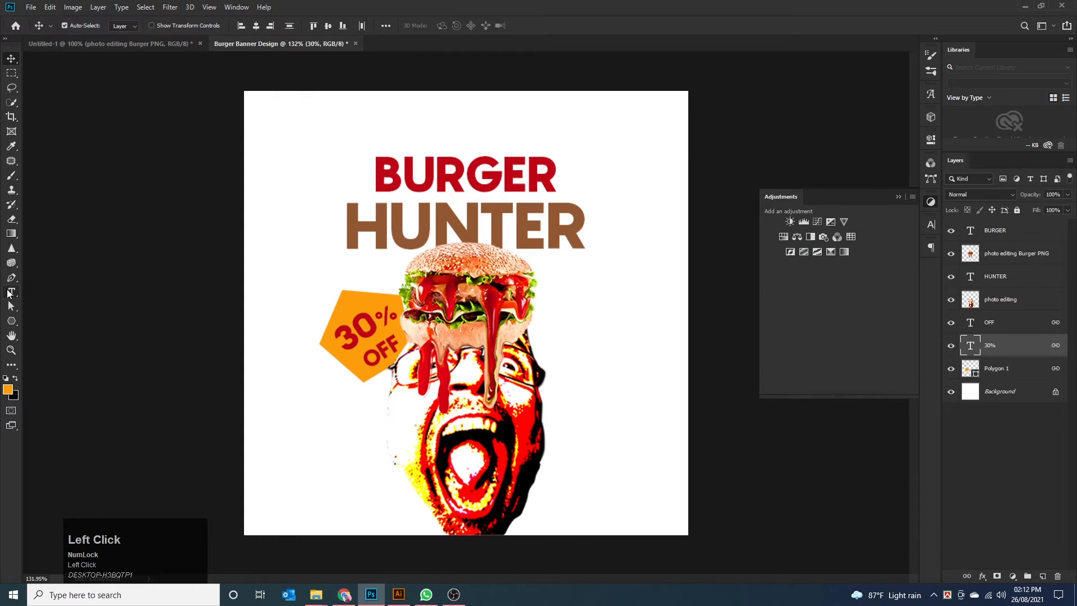
{"action": "double_click", "coordinate": [359, 343]}
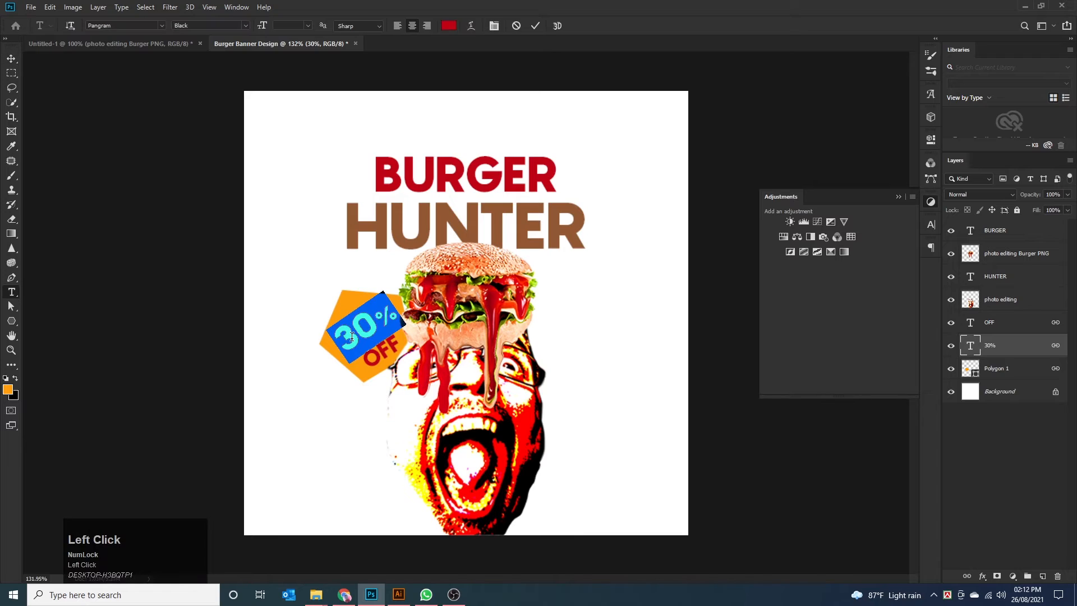
{"action": "left_click", "coordinate": [448, 26]}
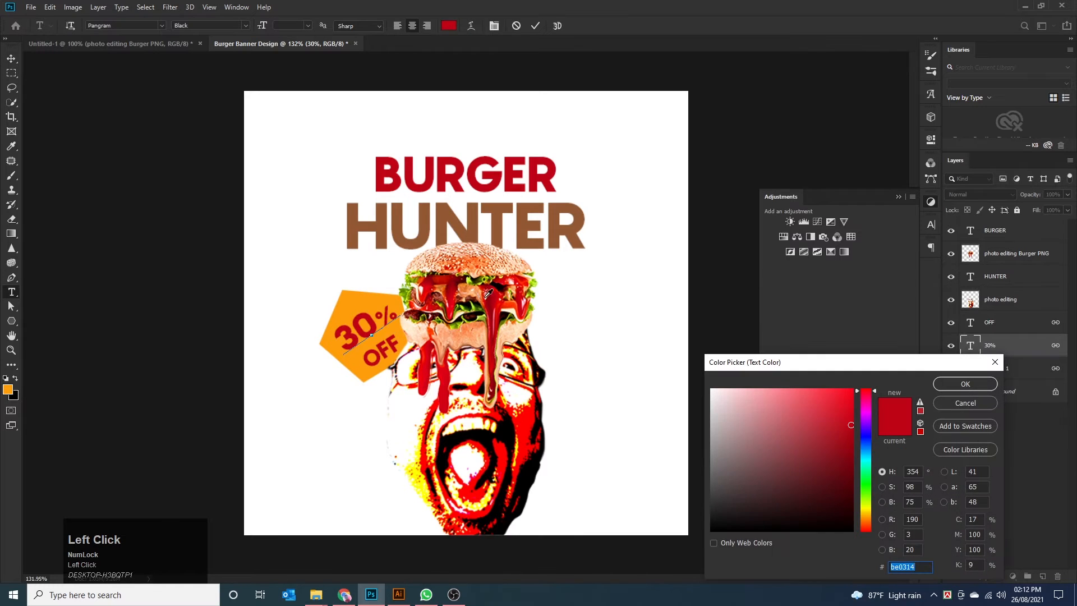
{"action": "left_click", "coordinate": [436, 226]}
{"action": "left_click_drag", "start_coordinate": [737, 416], "coordinate": [746, 381]}
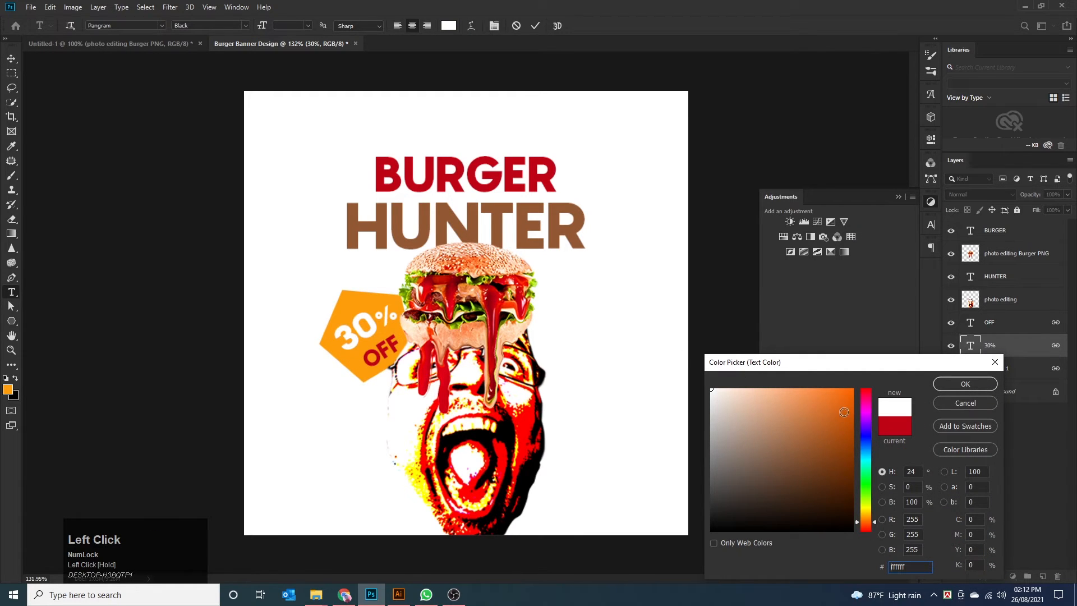
{"action": "left_click", "coordinate": [979, 386]}
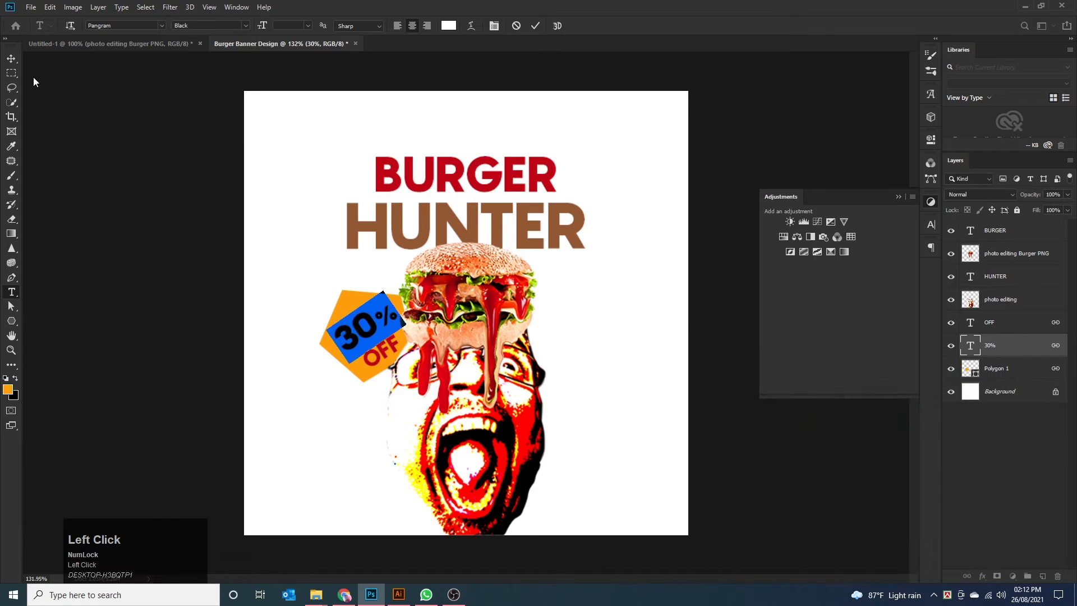
{"action": "left_click", "coordinate": [11, 58]}
{"action": "left_click", "coordinate": [92, 156]}
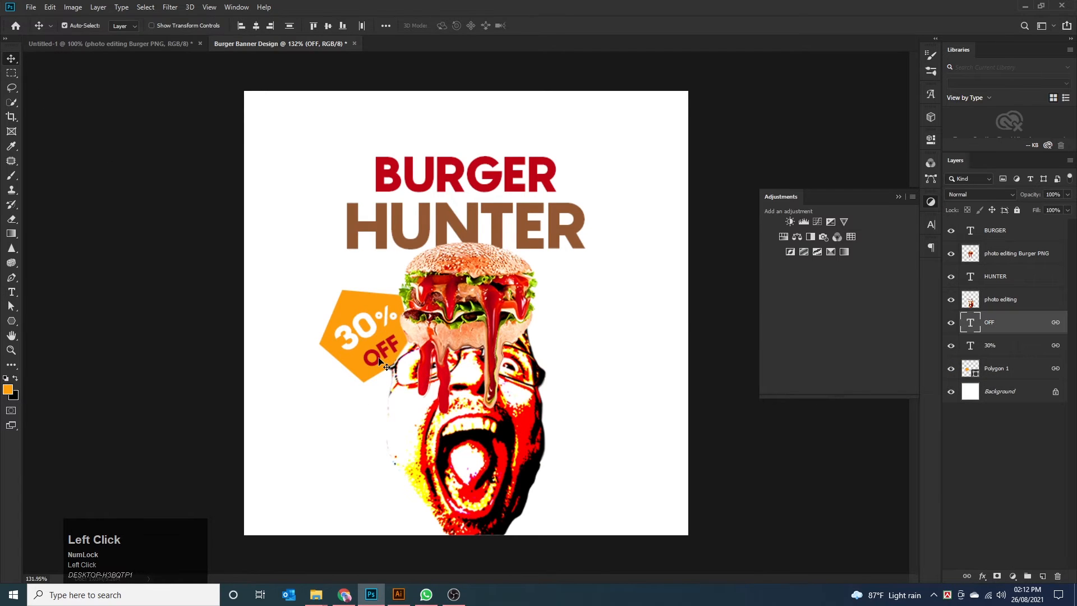
Change the OFF text colour to white (ffffff).
{"action": "double_click", "coordinate": [376, 365]}
{"action": "left_click", "coordinate": [449, 26]}
{"action": "left_click", "coordinate": [711, 376]}
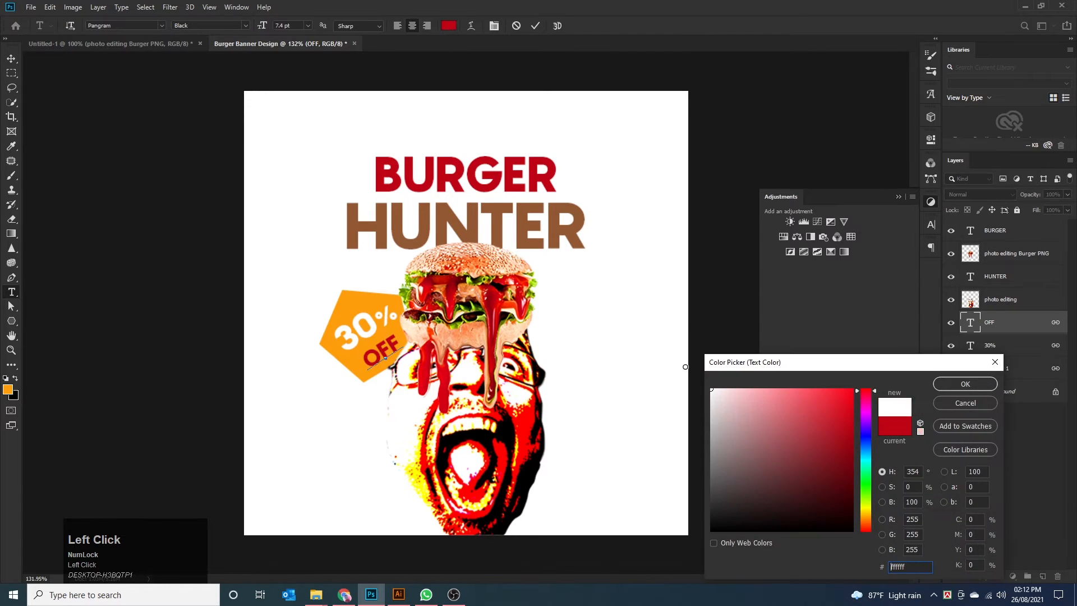
{"action": "left_click", "coordinate": [955, 385]}
{"action": "left_click", "coordinate": [11, 59]}
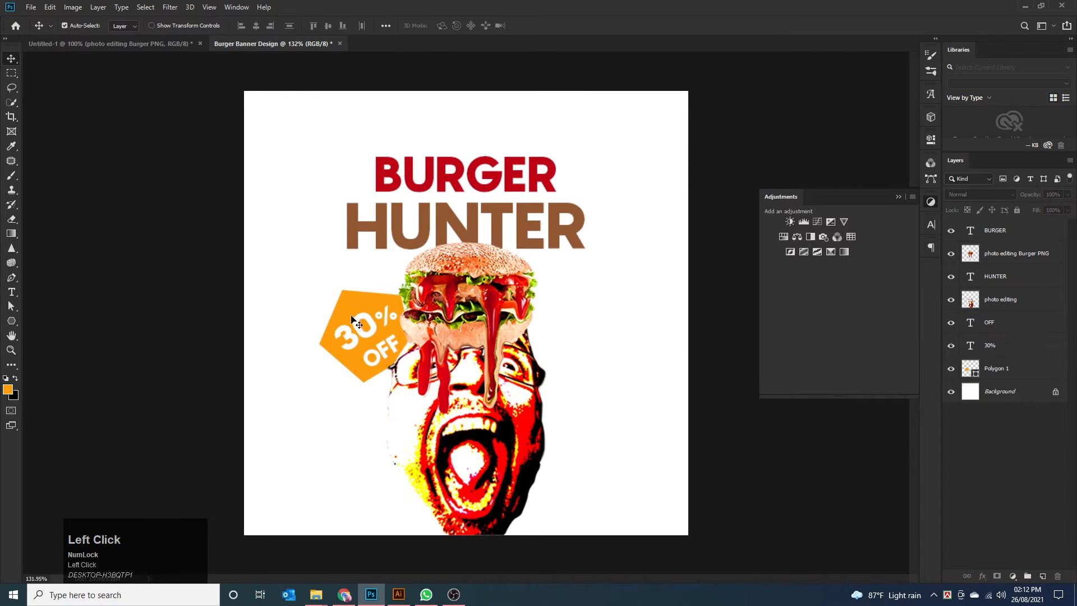
Sample the BURGER headline's red with the Eyedropper as the foreground colour.
{"action": "left_click", "coordinate": [357, 323]}
{"action": "left_click", "coordinate": [12, 321]}
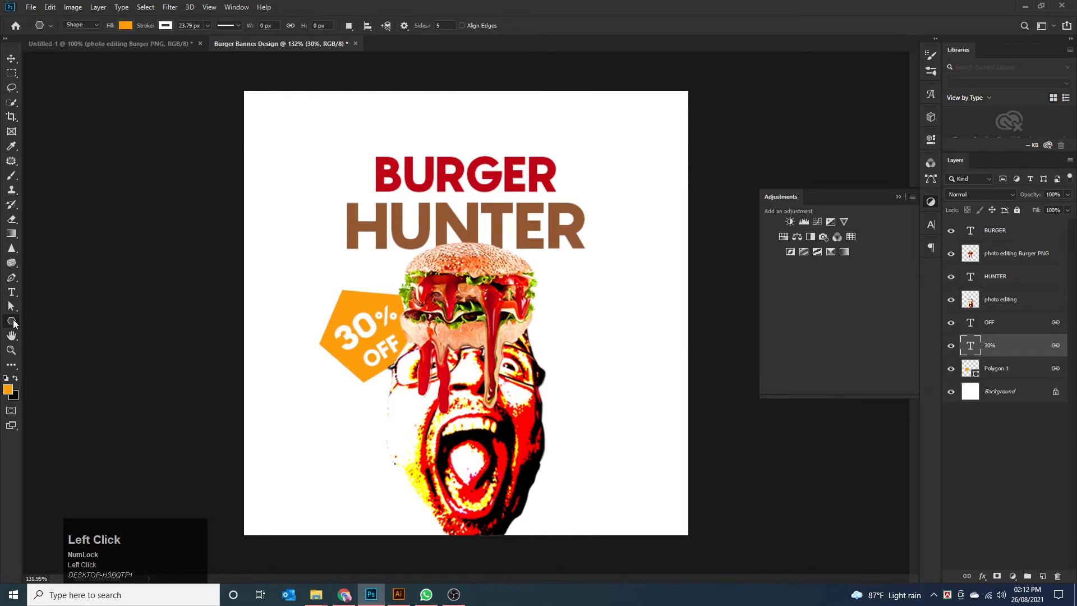
{"action": "left_click", "coordinate": [125, 25]}
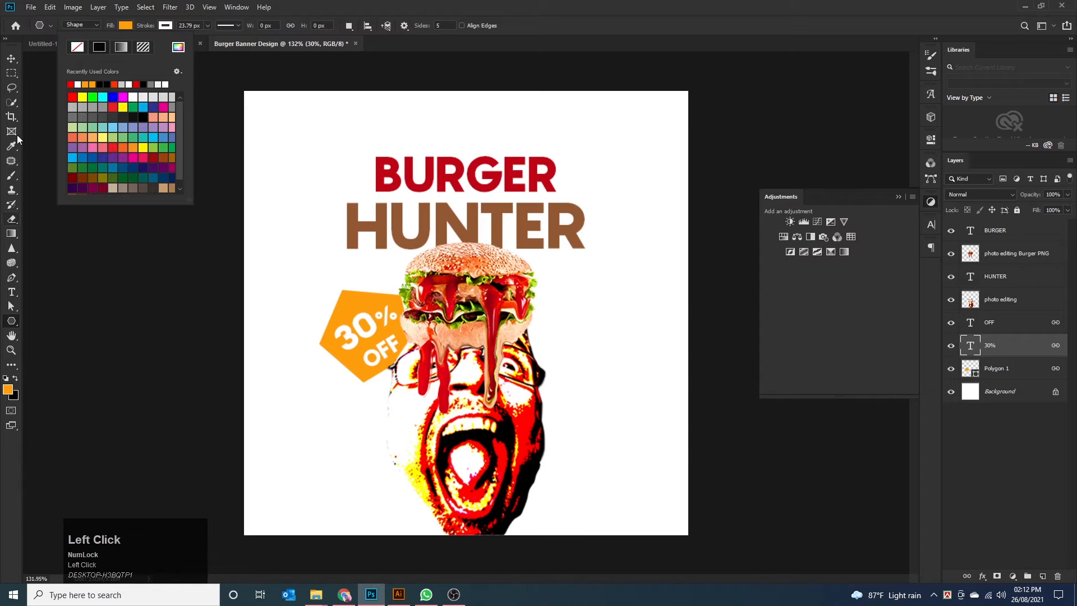
{"action": "left_click", "coordinate": [12, 145]}
{"action": "left_click", "coordinate": [444, 182]}
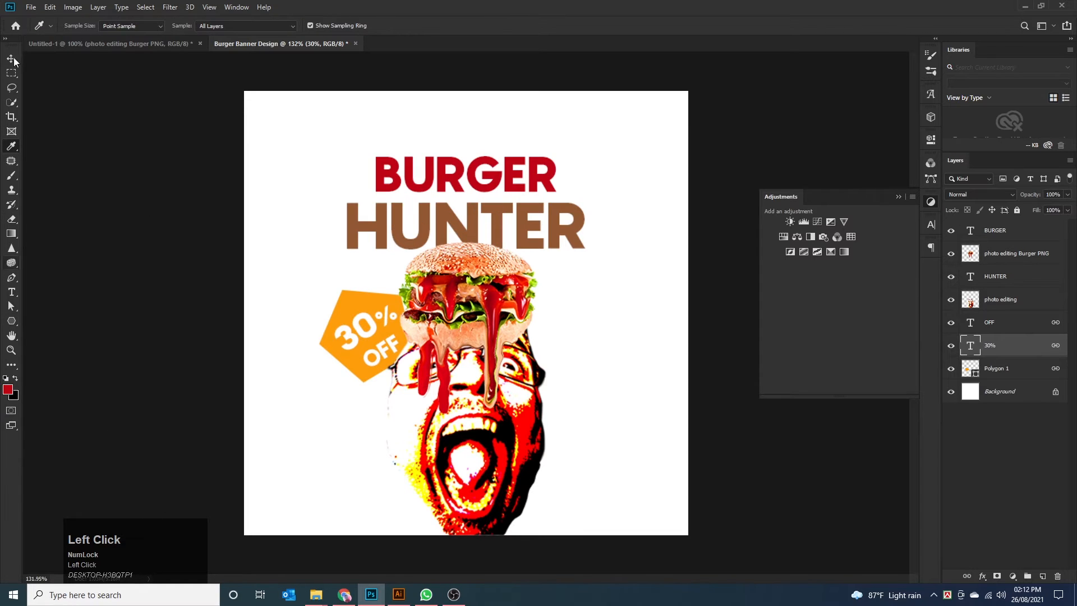
{"action": "left_click", "coordinate": [12, 321]}
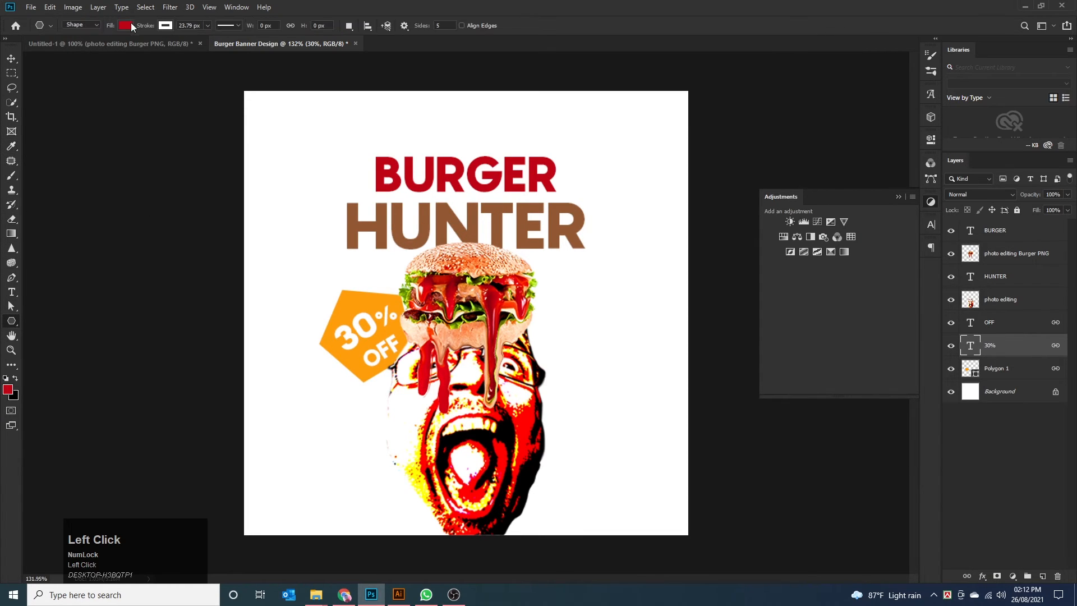
{"action": "left_click", "coordinate": [126, 25]}
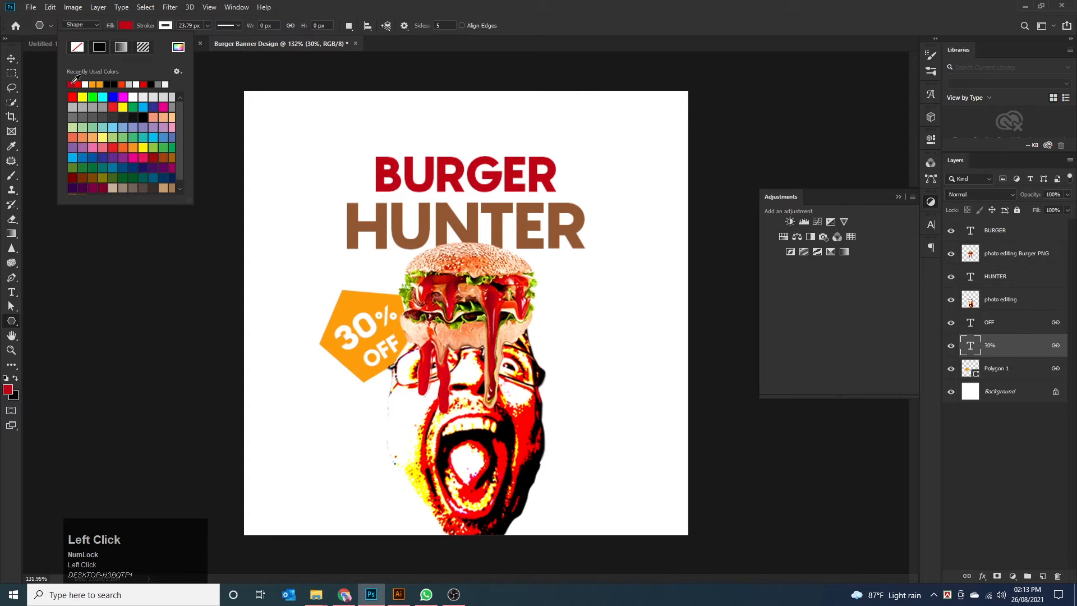
{"action": "left_click", "coordinate": [11, 58]}
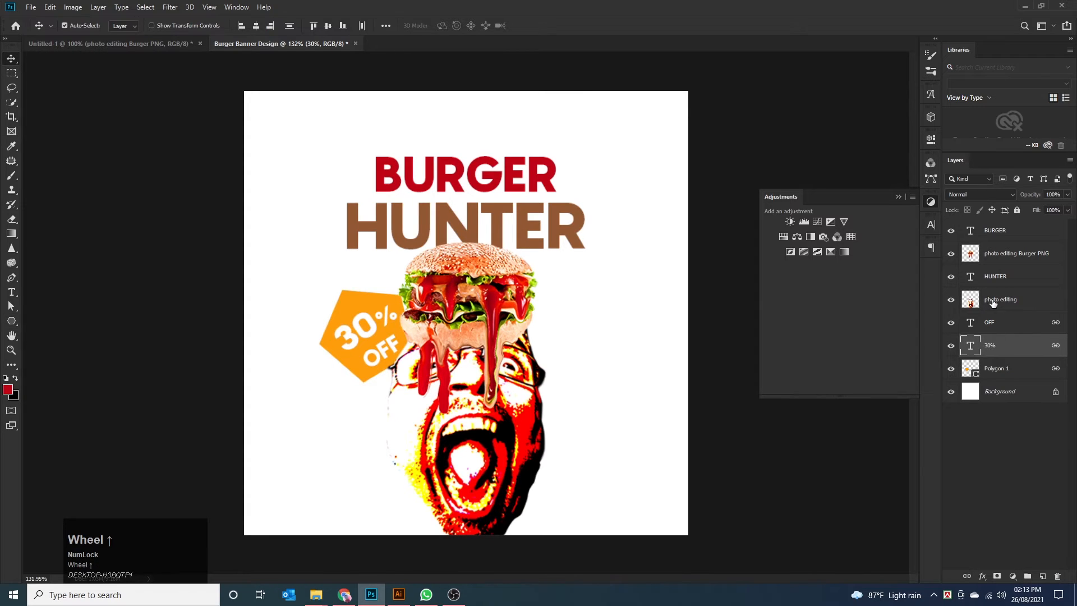
Fill the pentagon badge shape with the recently used BURGER headline red.
{"action": "left_click", "coordinate": [997, 374]}
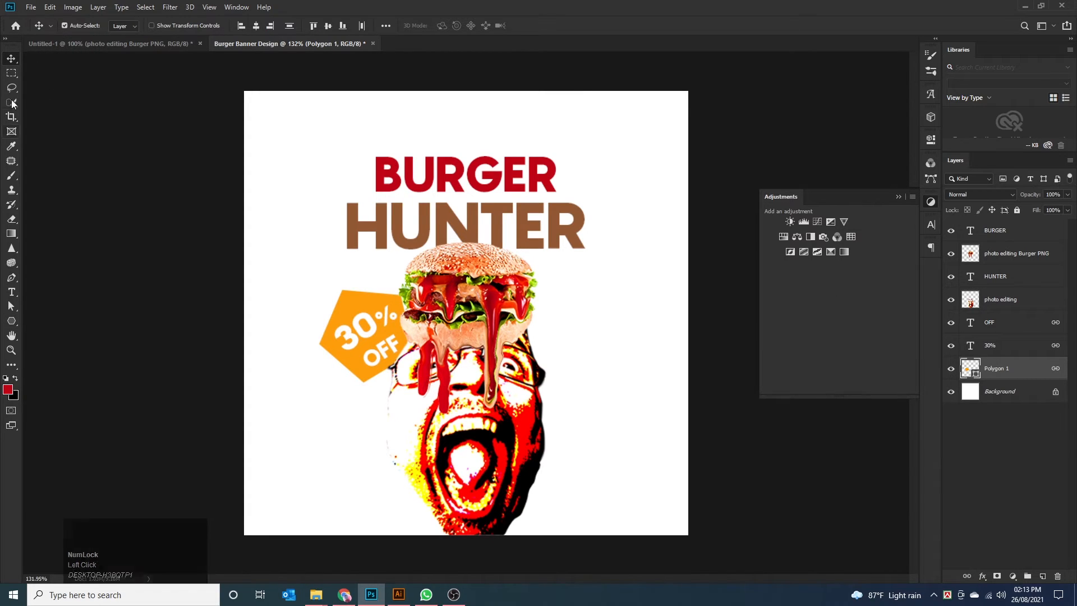
{"action": "left_click", "coordinate": [11, 320]}
{"action": "left_click", "coordinate": [126, 25]}
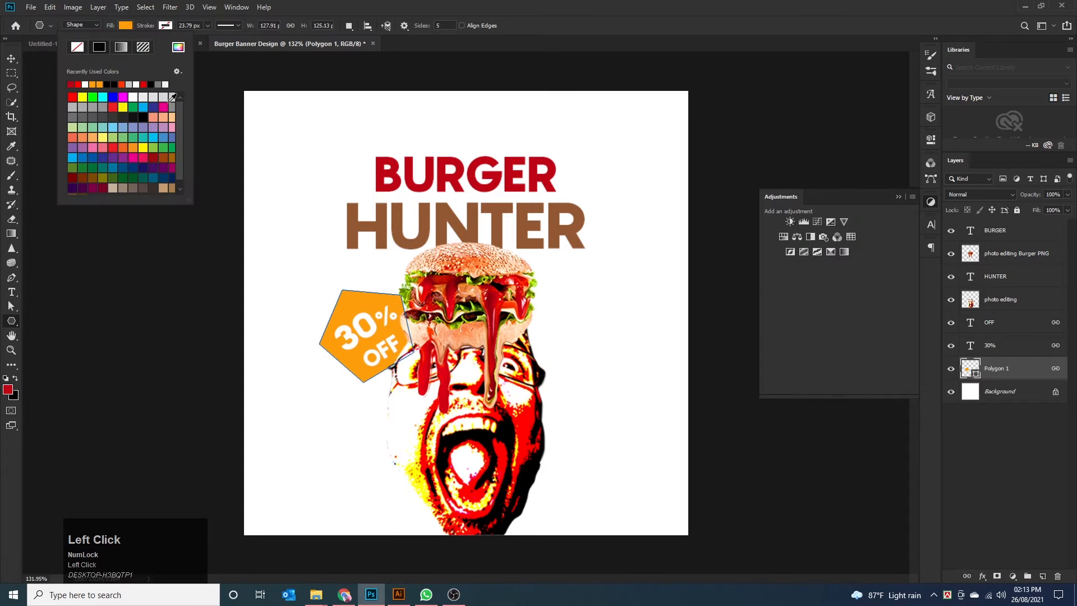
{"action": "left_click", "coordinate": [72, 84]}
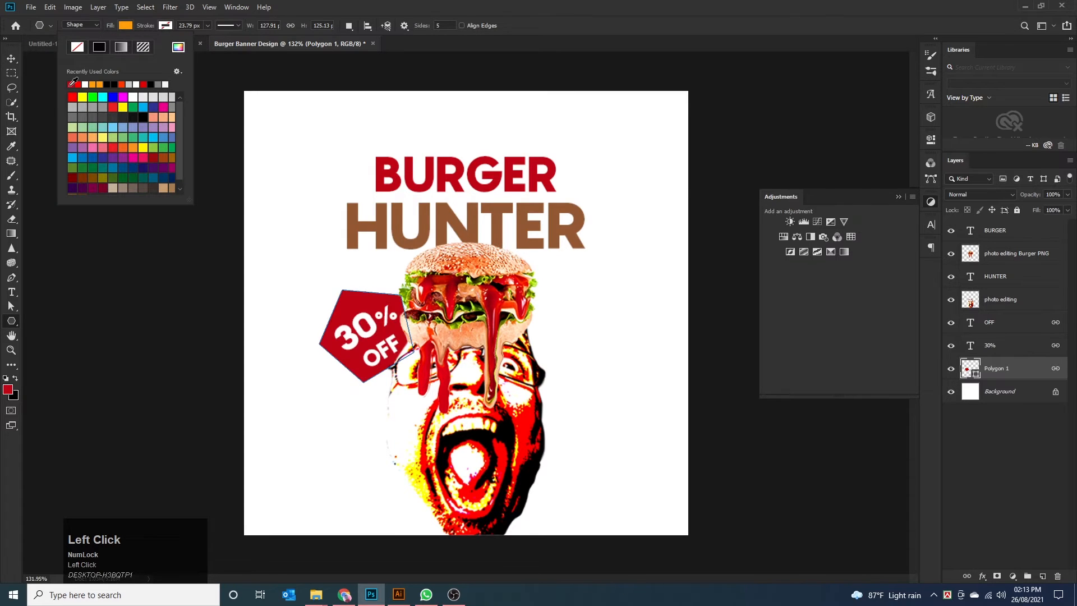
{"action": "left_click", "coordinate": [11, 59]}
{"action": "left_click", "coordinate": [105, 266]}
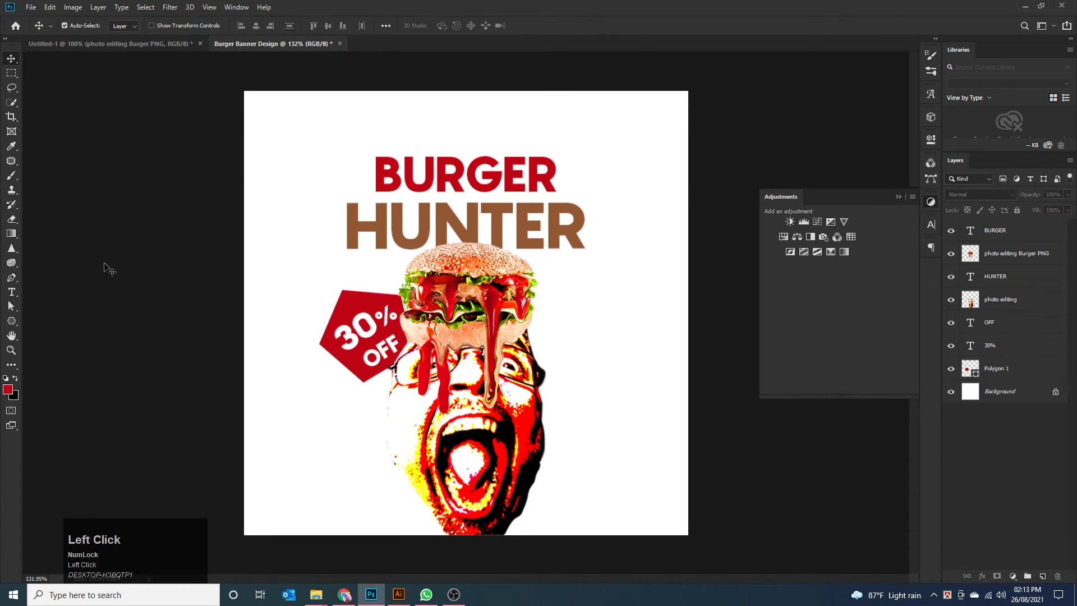
Add the text ORDER NOW in Pangram Black, 6 pt, red, on the right side of the face.
{"action": "left_click", "coordinate": [12, 293]}
{"action": "left_click", "coordinate": [531, 395]}
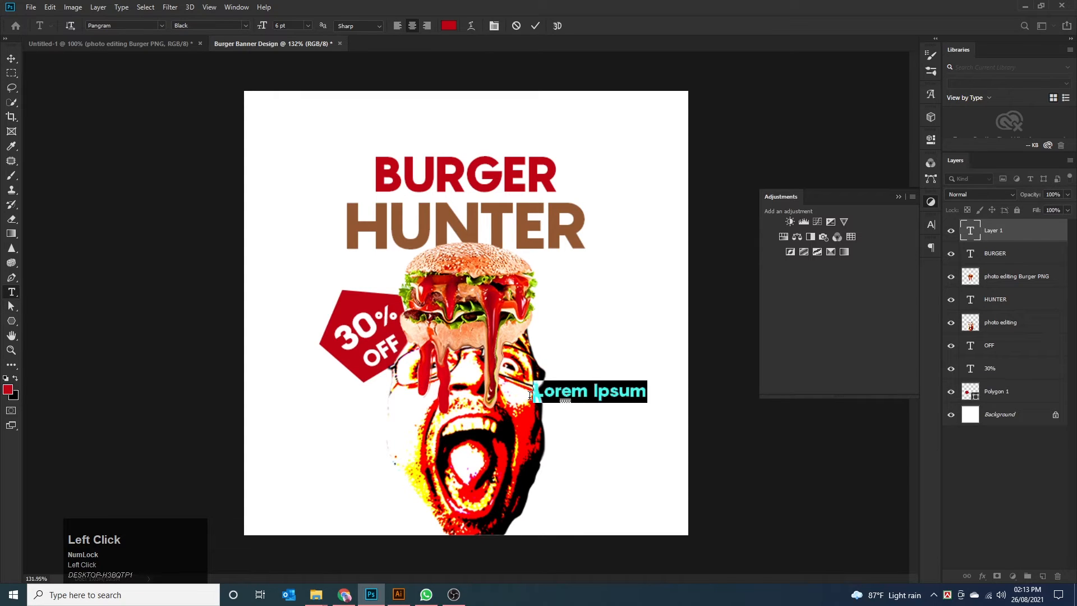
{"action": "type", "text": "ORDE"}
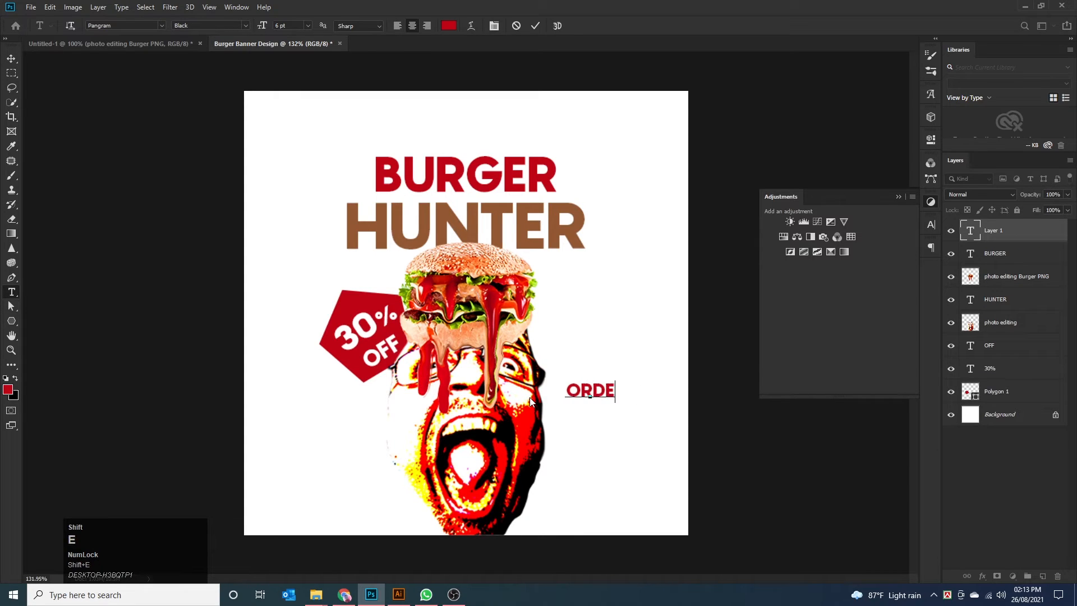
{"action": "type", "text": "R NO"}
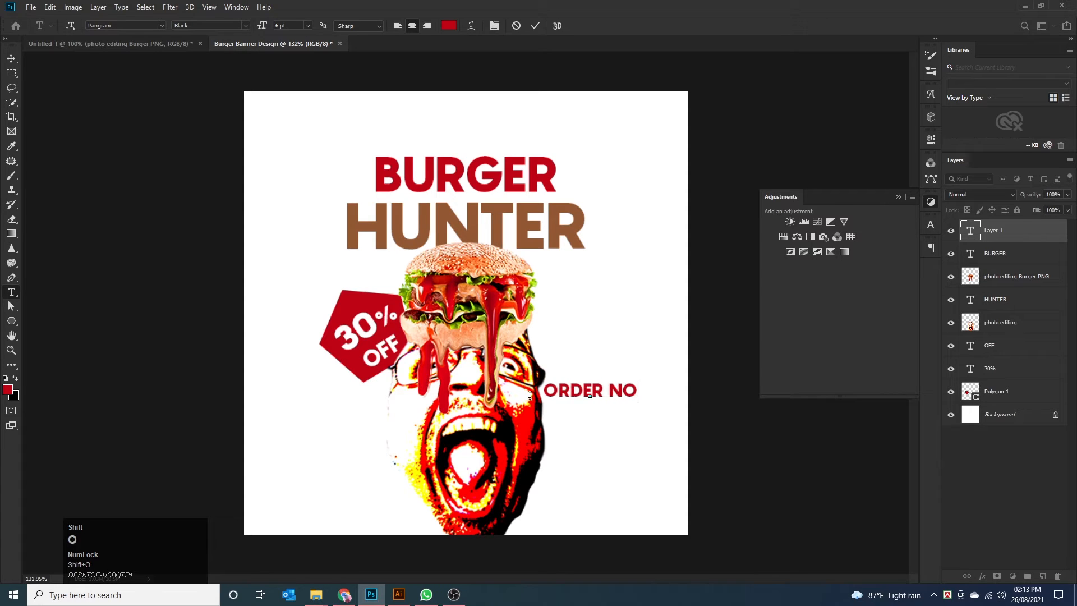
{"action": "type", "text": "W"}
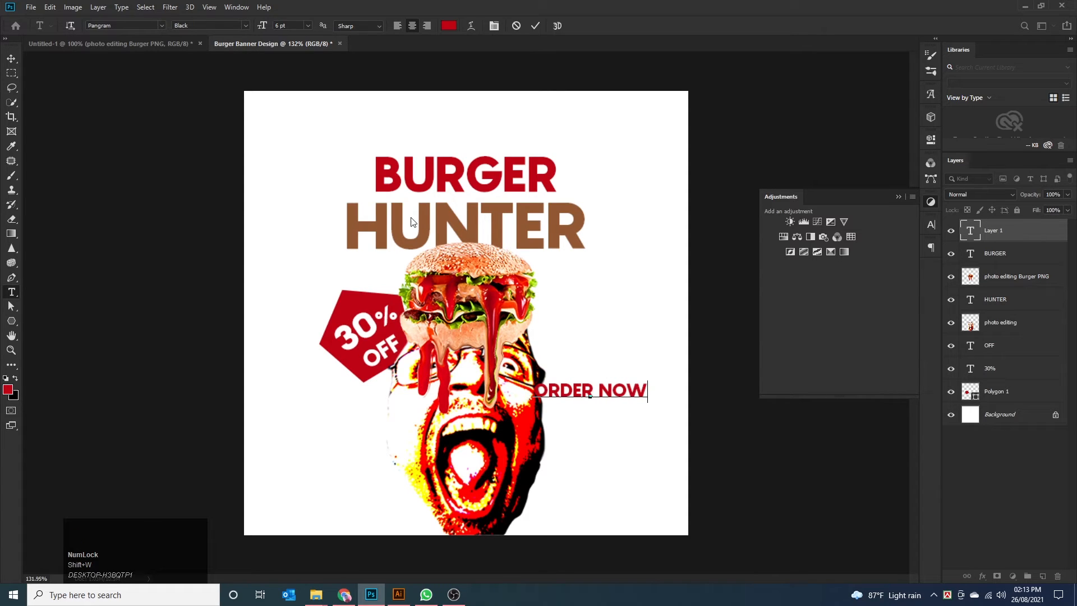
Set the ORDER NOW text size to 3 pt.
{"action": "left_click_drag", "start_coordinate": [647, 391], "coordinate": [389, 170]}
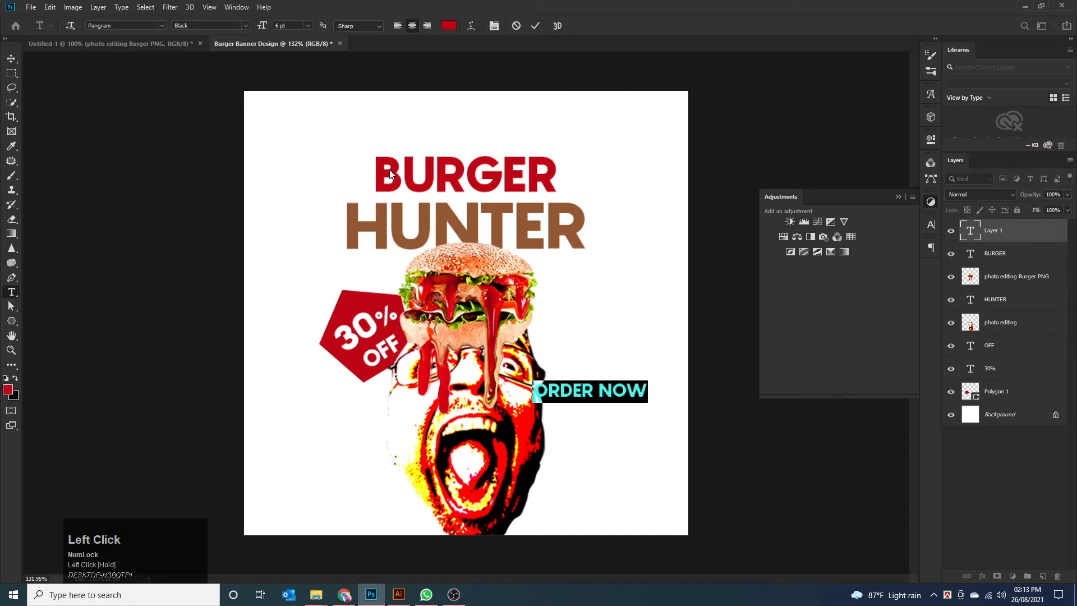
{"action": "left_click", "coordinate": [300, 25]}
{"action": "type", "text": "3"}
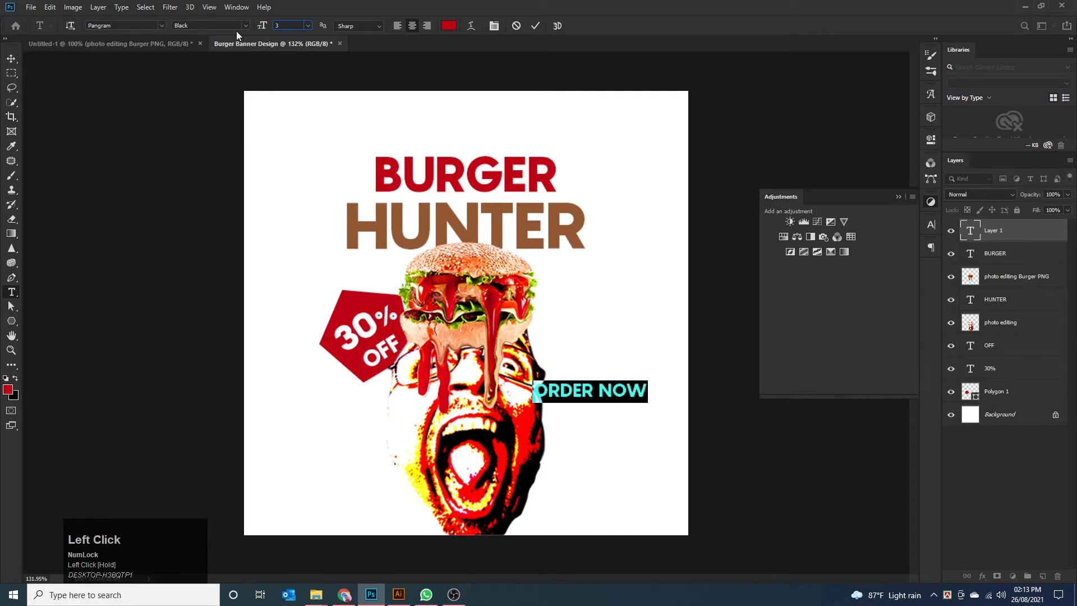
{"action": "left_click", "coordinate": [11, 59]}
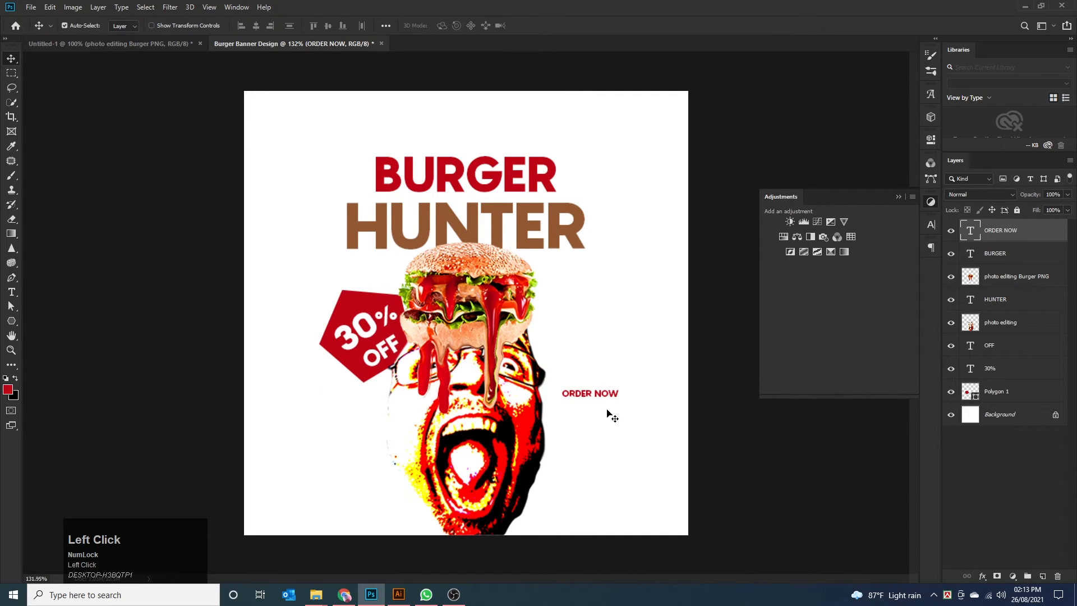
Set the ORDER NOW text size to 5 pt.
{"action": "double_click", "coordinate": [598, 394]}
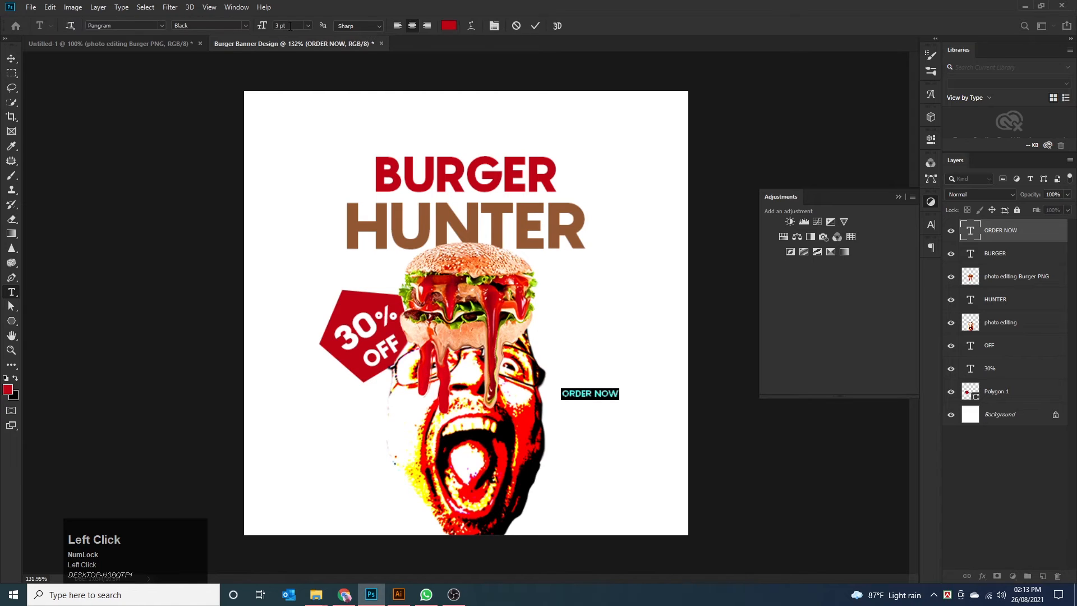
{"action": "left_click_drag", "start_coordinate": [290, 26], "coordinate": [243, 28]}
{"action": "key", "text": "Return"}
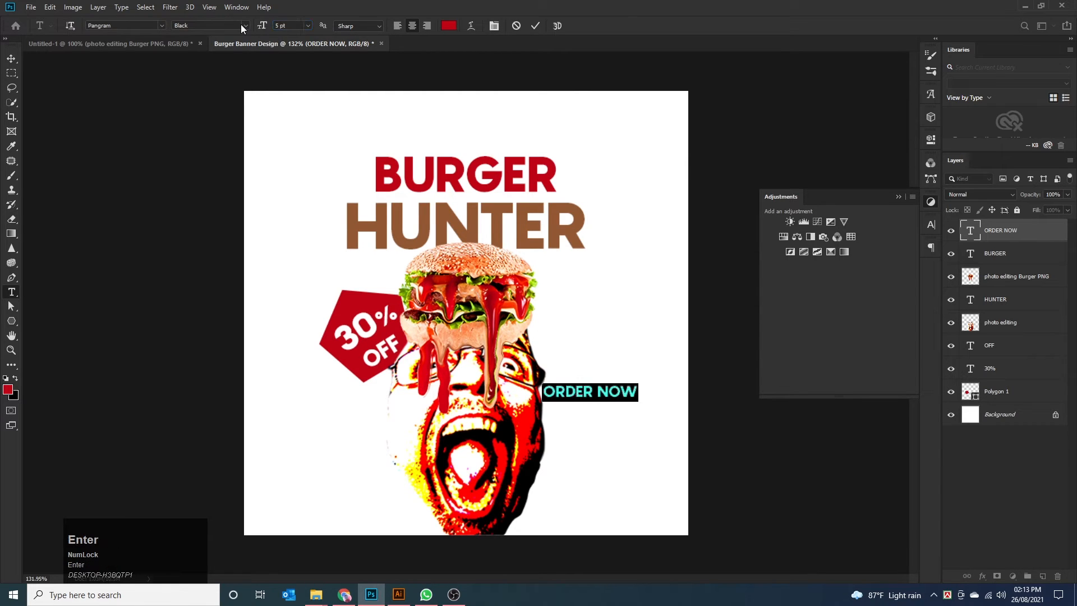
{"action": "left_click", "coordinate": [11, 58]}
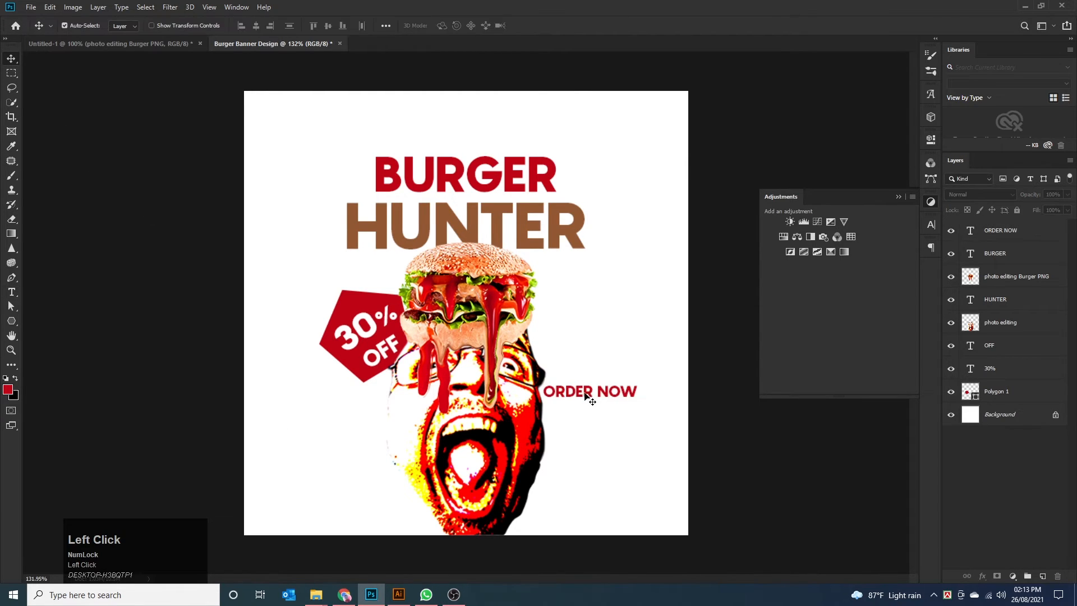
Set the ORDER NOW text size to 4 pt and place it in the banner's lower-left area beside the face.
{"action": "left_click_drag", "start_coordinate": [587, 398], "coordinate": [601, 508]}
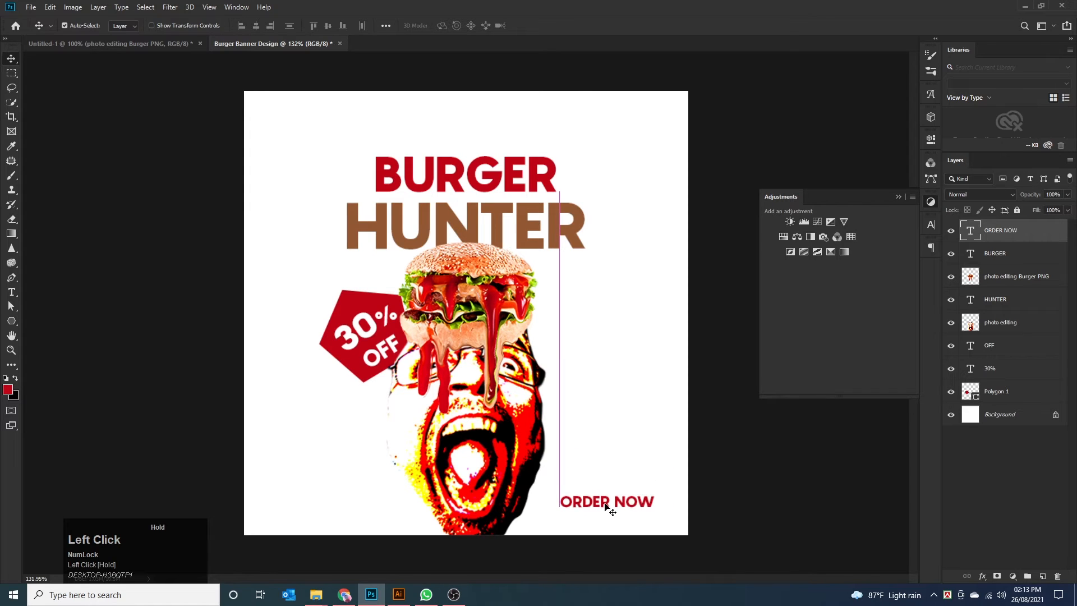
{"action": "double_click", "coordinate": [613, 508]}
{"action": "type", "text": "4"}
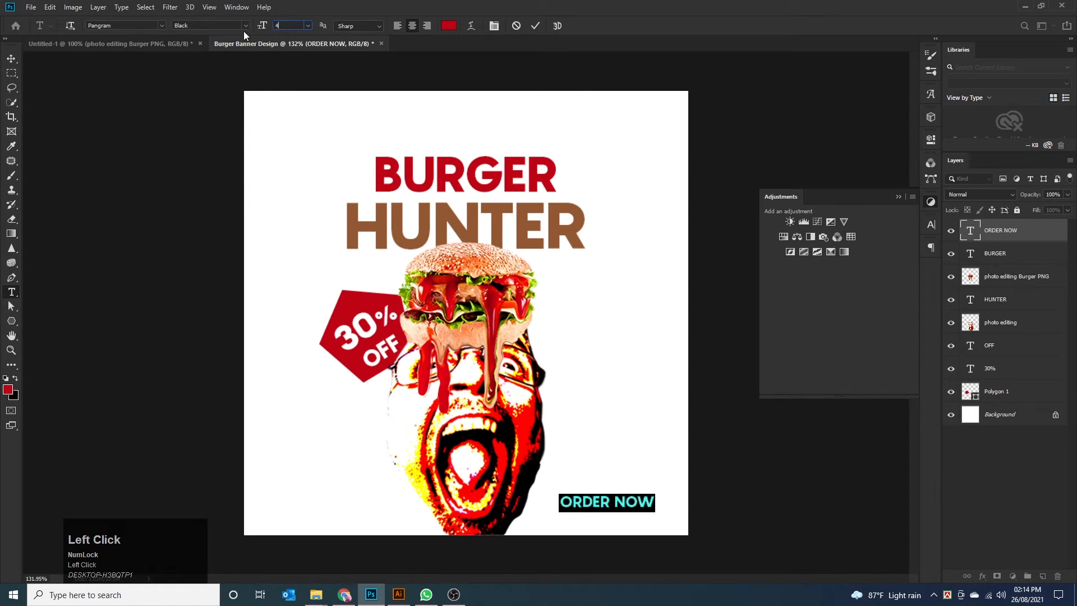
{"action": "key", "text": "Return"}
{"action": "left_click", "coordinate": [7, 59]}
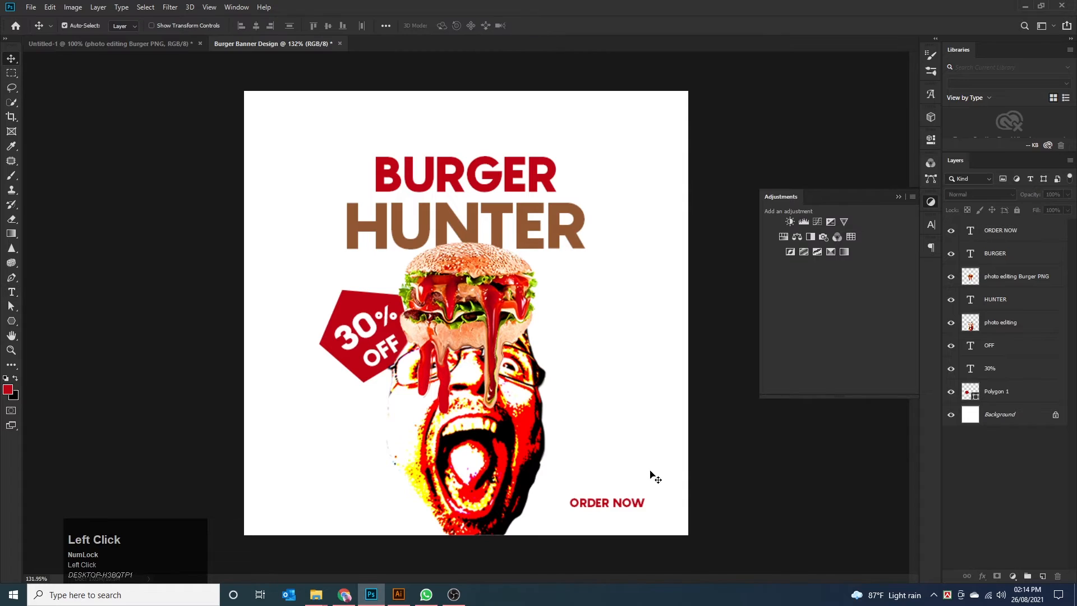
{"action": "left_click_drag", "start_coordinate": [619, 505], "coordinate": [335, 481]}
Draw a rounded rectangle about 113 × 26 px with a 10 px corner radius over the ORDER NOW text.
{"action": "right_click", "coordinate": [11, 321]}
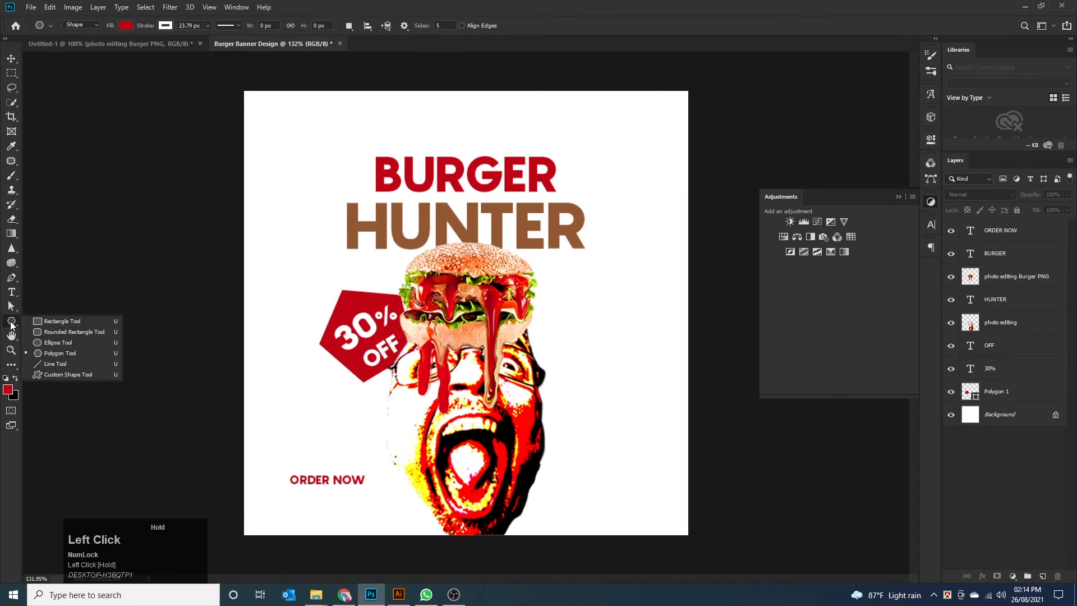
{"action": "left_click", "coordinate": [62, 322]}
{"action": "left_click_drag", "start_coordinate": [286, 472], "coordinate": [369, 489]}
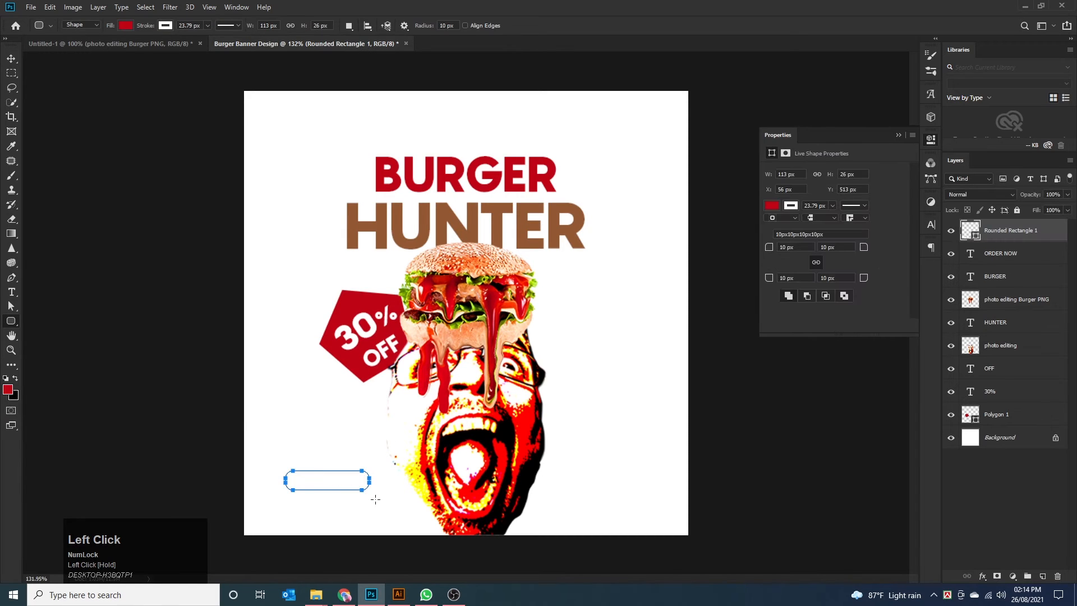
{"action": "left_click", "coordinate": [8, 60]}
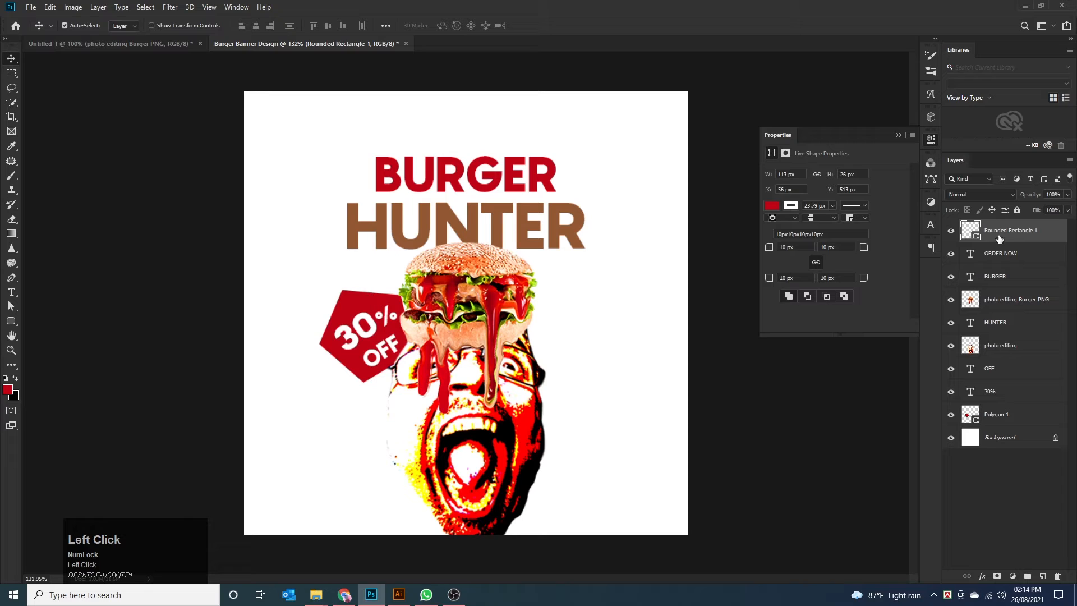
Sample the HUNTER headline's brown with the Eyedropper as the foreground colour.
{"action": "left_click", "coordinate": [773, 206]}
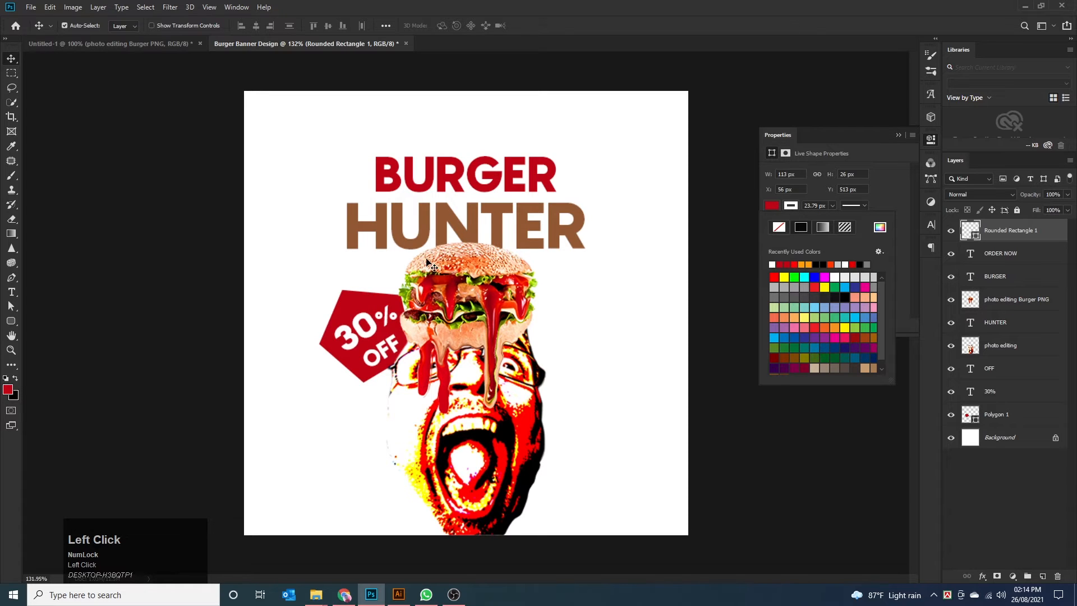
{"action": "left_click", "coordinate": [11, 146]}
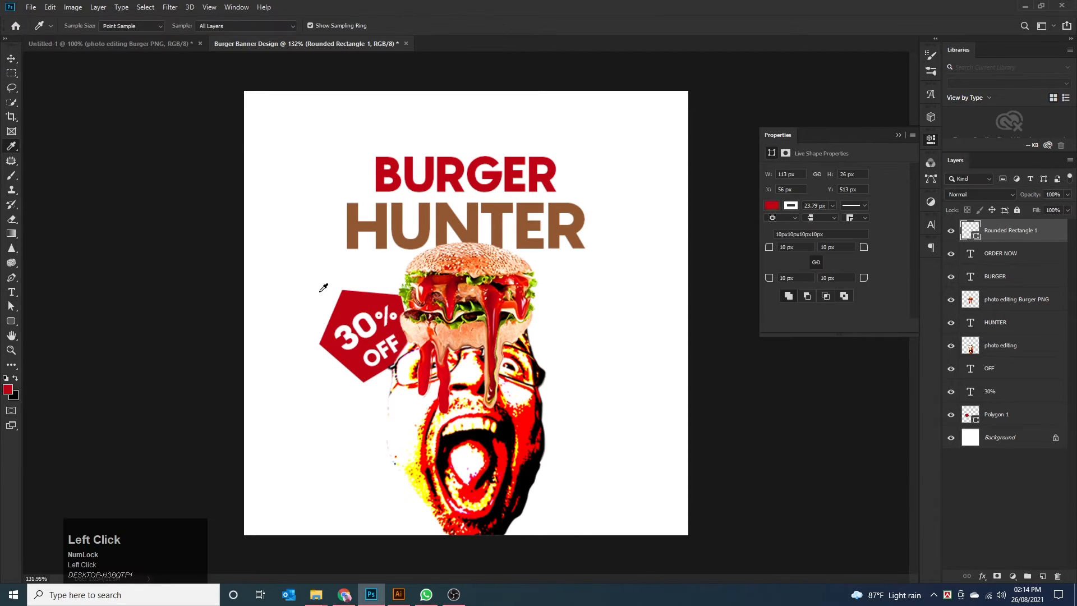
{"action": "left_click", "coordinate": [350, 233]}
{"action": "left_click", "coordinate": [11, 59]}
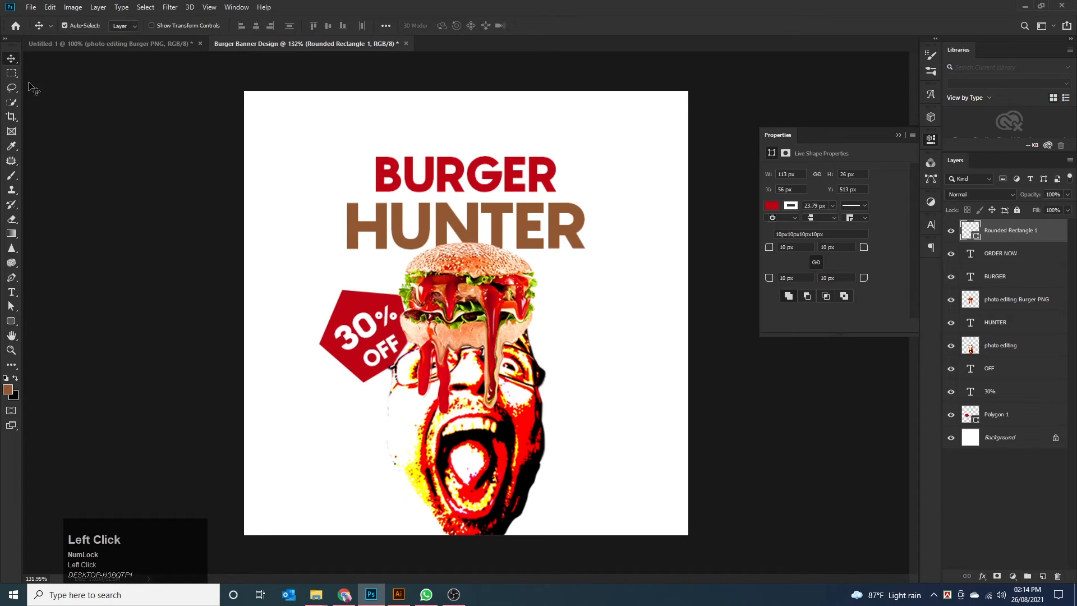
{"action": "left_click", "coordinate": [184, 283]}
Fill the rounded rectangle with the sampled HUNTER brown.
{"action": "left_click", "coordinate": [1017, 231]}
{"action": "left_click", "coordinate": [11, 321]}
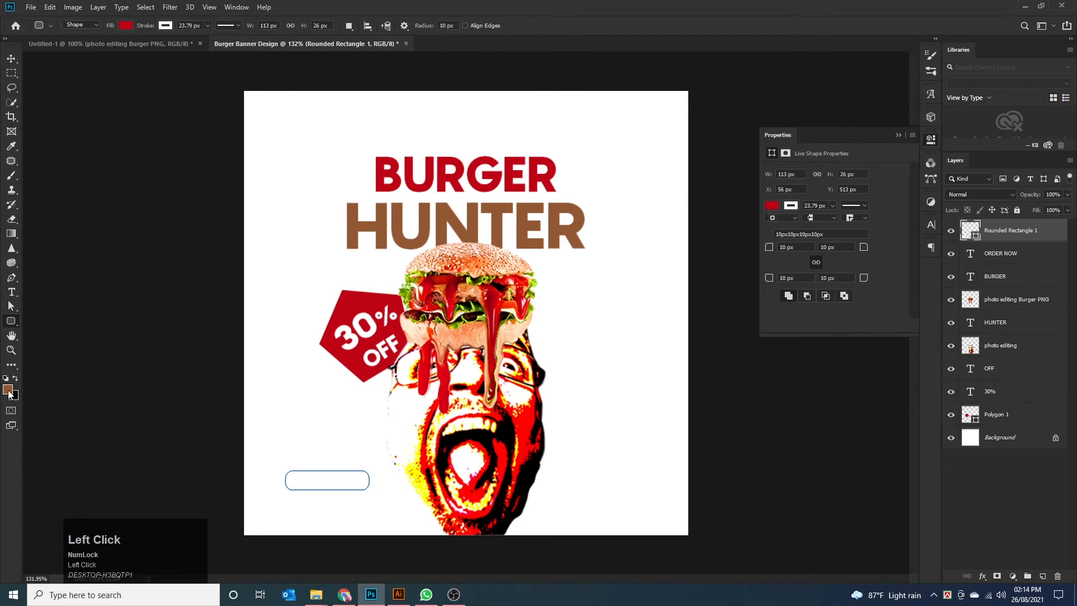
{"action": "left_click", "coordinate": [126, 25]}
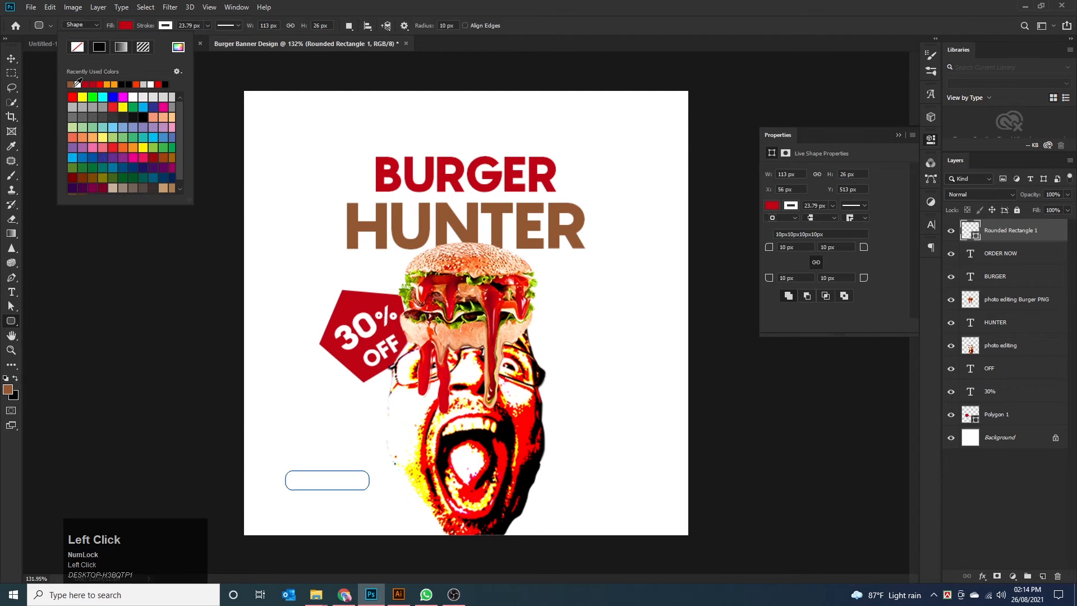
{"action": "left_click", "coordinate": [71, 84]}
{"action": "left_click", "coordinate": [123, 26]}
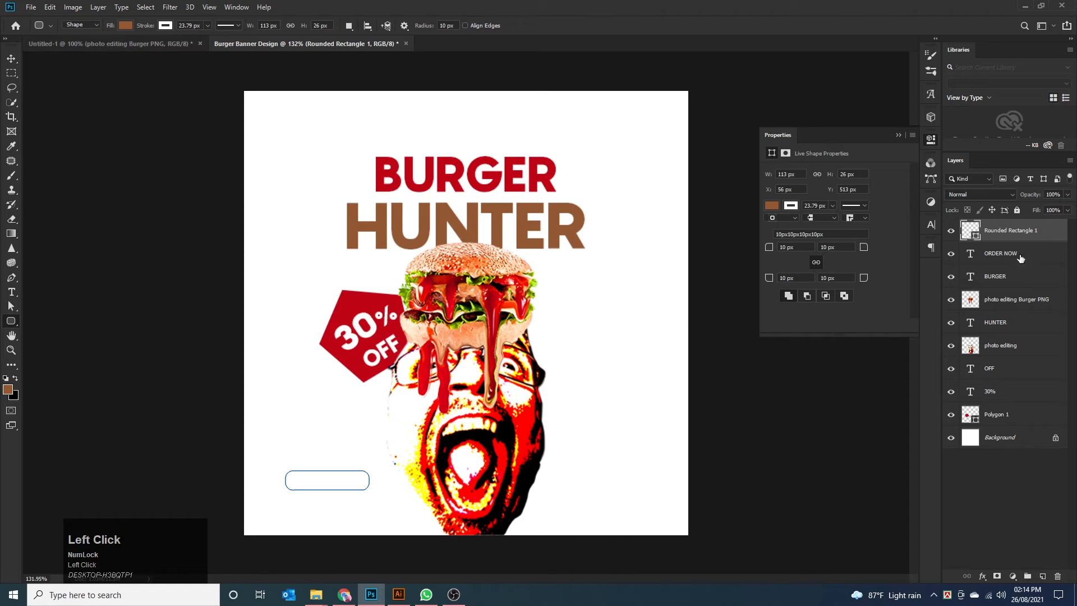
{"action": "scroll", "coordinate": [999, 357], "scroll_direction": "up", "scroll_amount": 1}
{"action": "left_click", "coordinate": [12, 59]}
{"action": "left_click", "coordinate": [99, 224]}
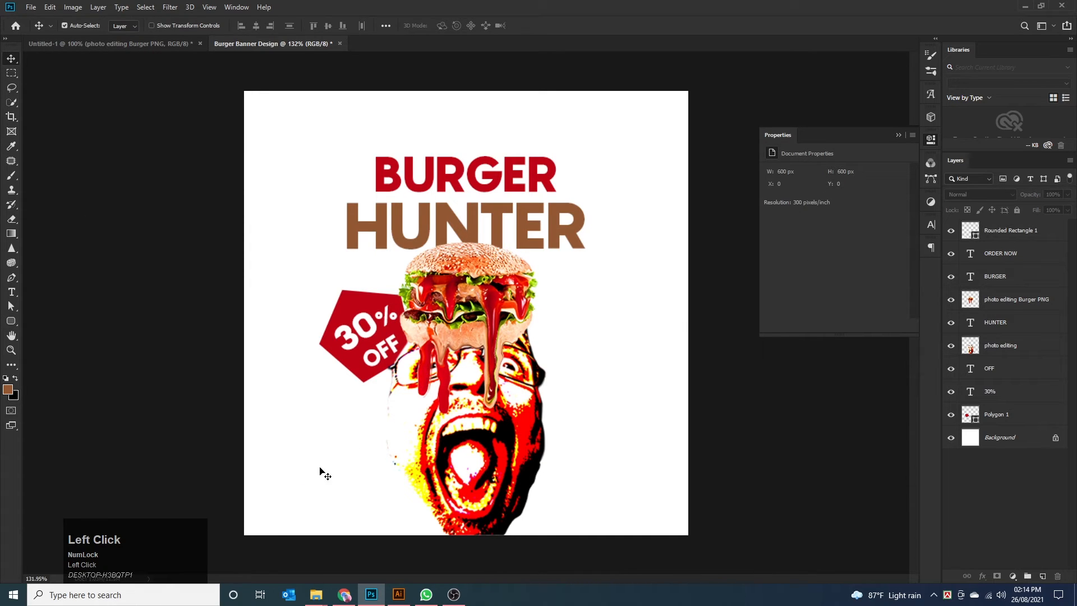
Inspect the rounded rectangle's layer visibility and its fill colour options.
{"action": "left_click", "coordinate": [951, 231]}
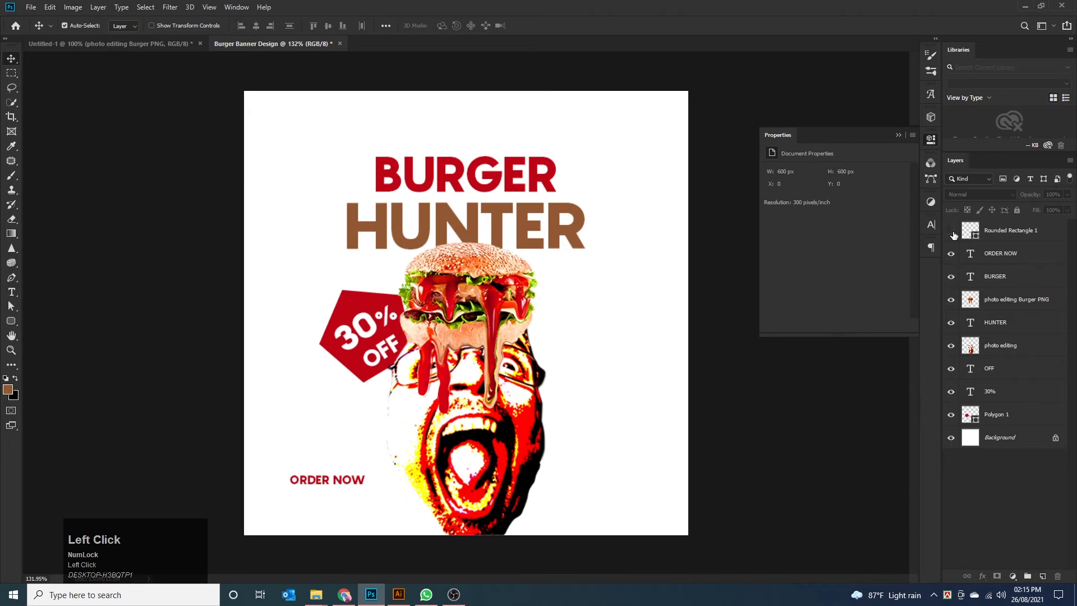
{"action": "left_click", "coordinate": [951, 231]}
{"action": "left_click", "coordinate": [999, 231]}
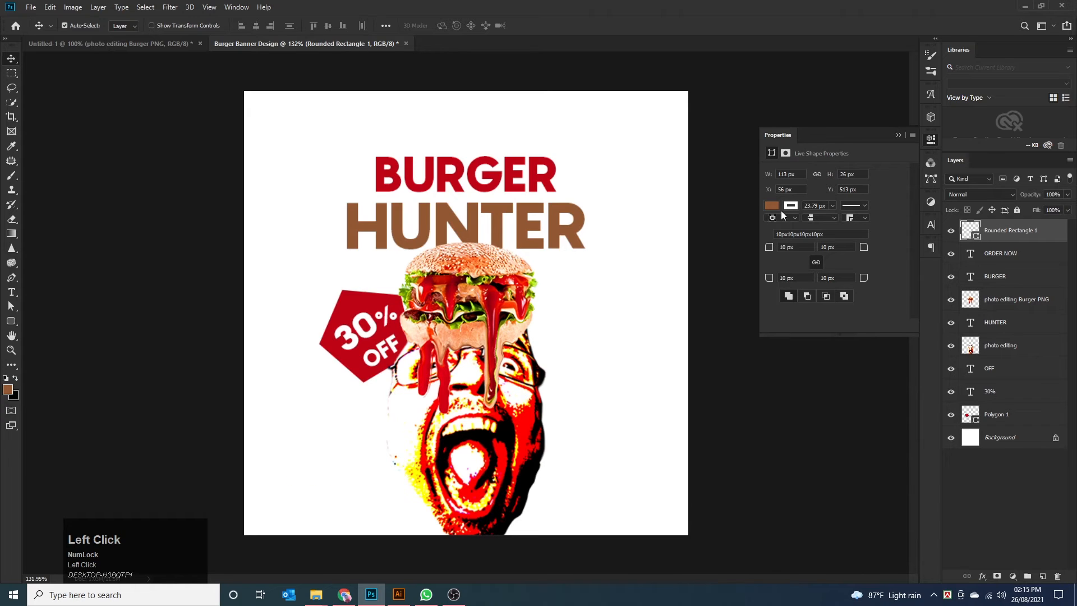
{"action": "left_click", "coordinate": [11, 321]}
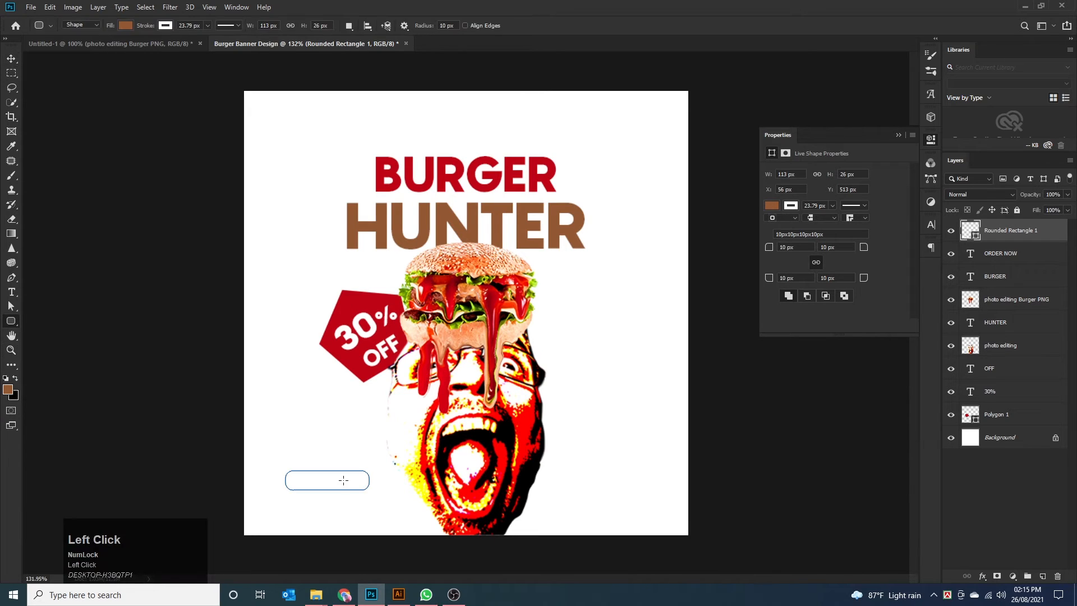
{"action": "left_click", "coordinate": [11, 59]}
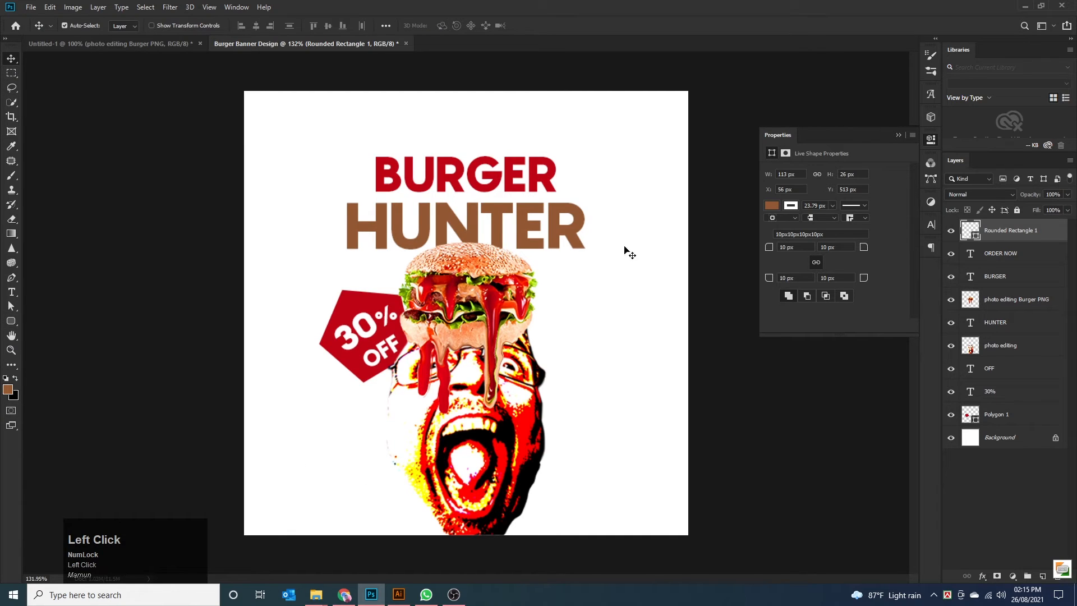
{"action": "left_click", "coordinate": [11, 321]}
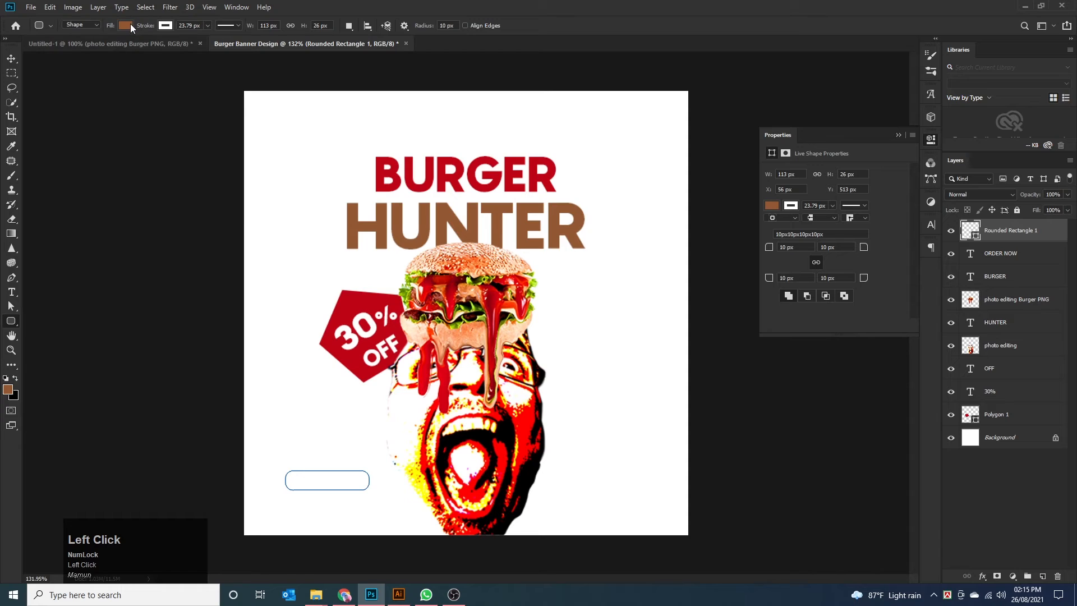
{"action": "left_click", "coordinate": [125, 26]}
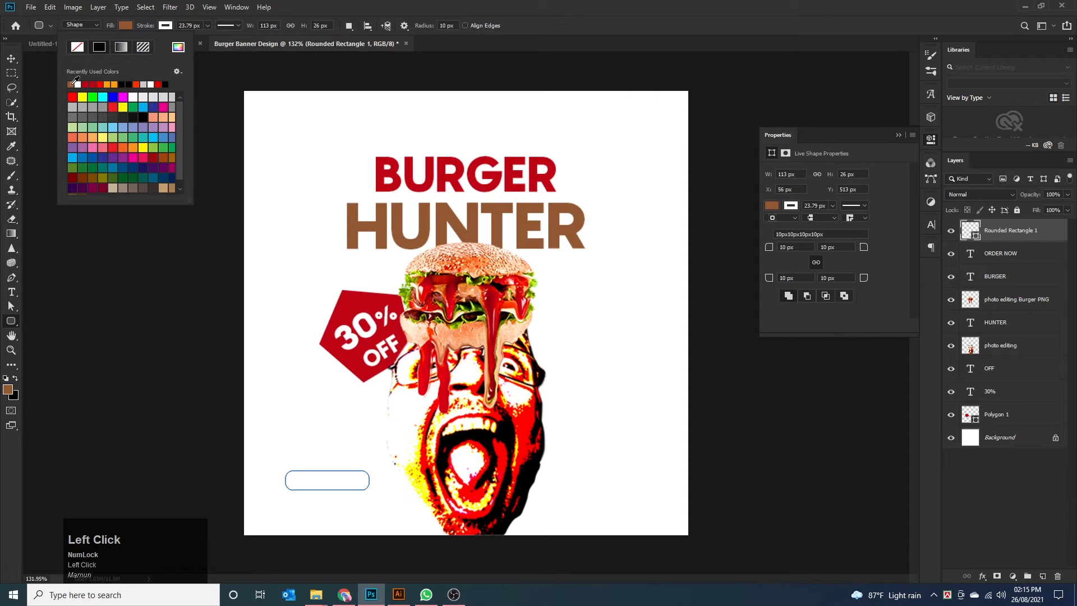
{"action": "left_click", "coordinate": [774, 205]}
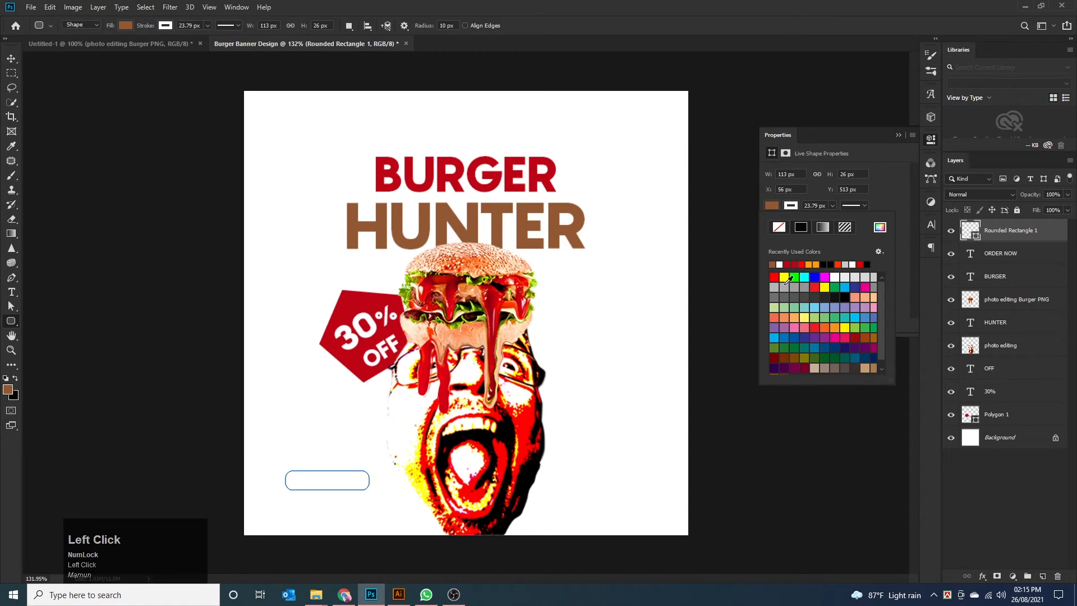
{"action": "left_click", "coordinate": [10, 61]}
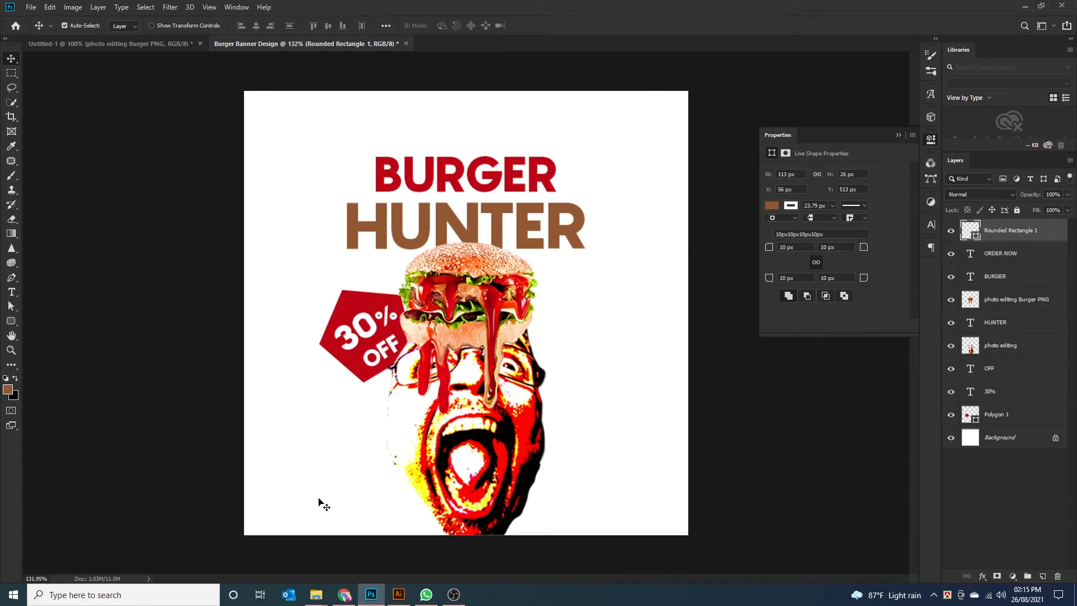
Toggle the rounded rectangle's visibility to compare how it covers the ORDER NOW text.
{"action": "left_click", "coordinate": [954, 232]}
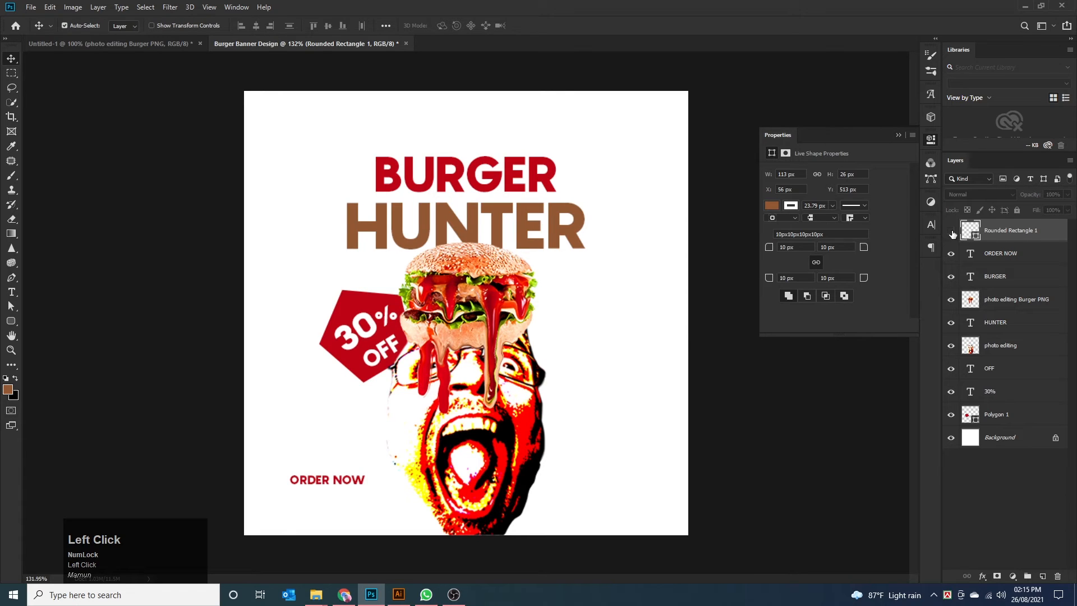
{"action": "left_click", "coordinate": [954, 232]}
{"action": "left_click", "coordinate": [953, 233]}
{"action": "left_click", "coordinate": [952, 233]}
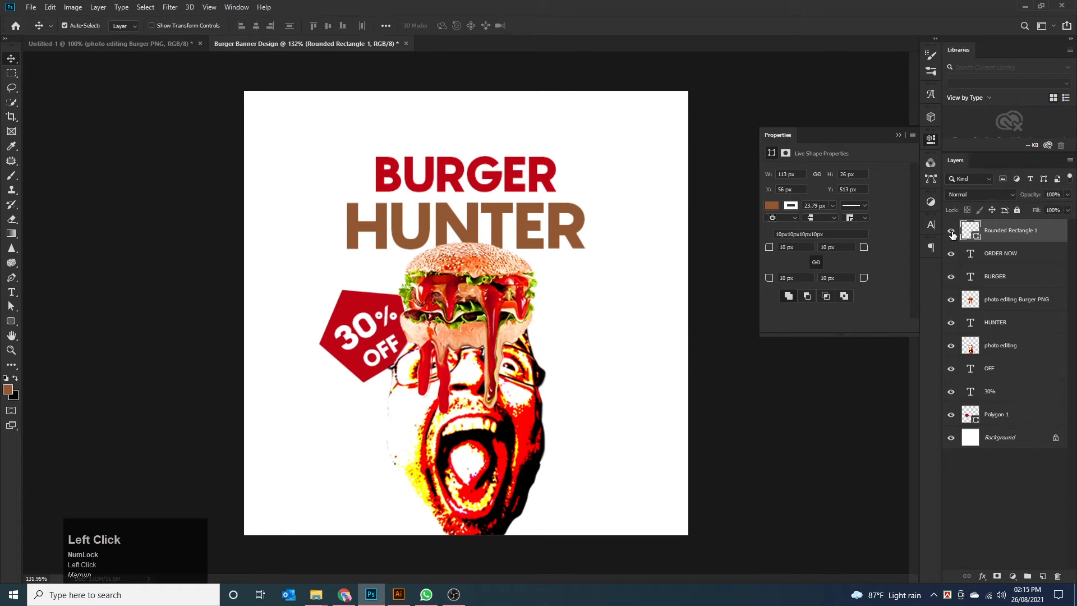
{"action": "left_click", "coordinate": [951, 232]}
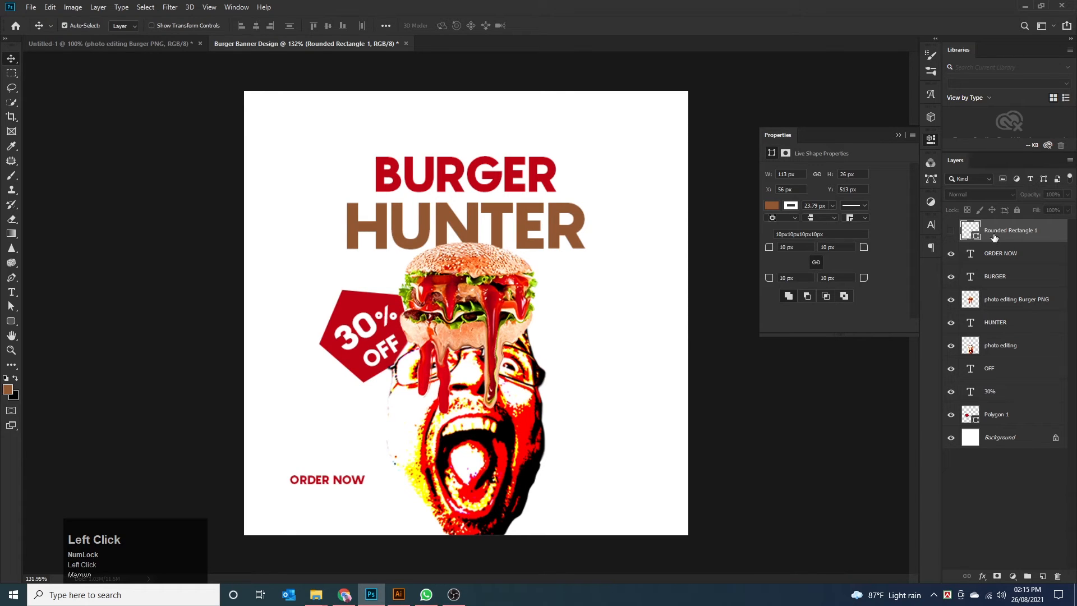
{"action": "left_click", "coordinate": [325, 484]}
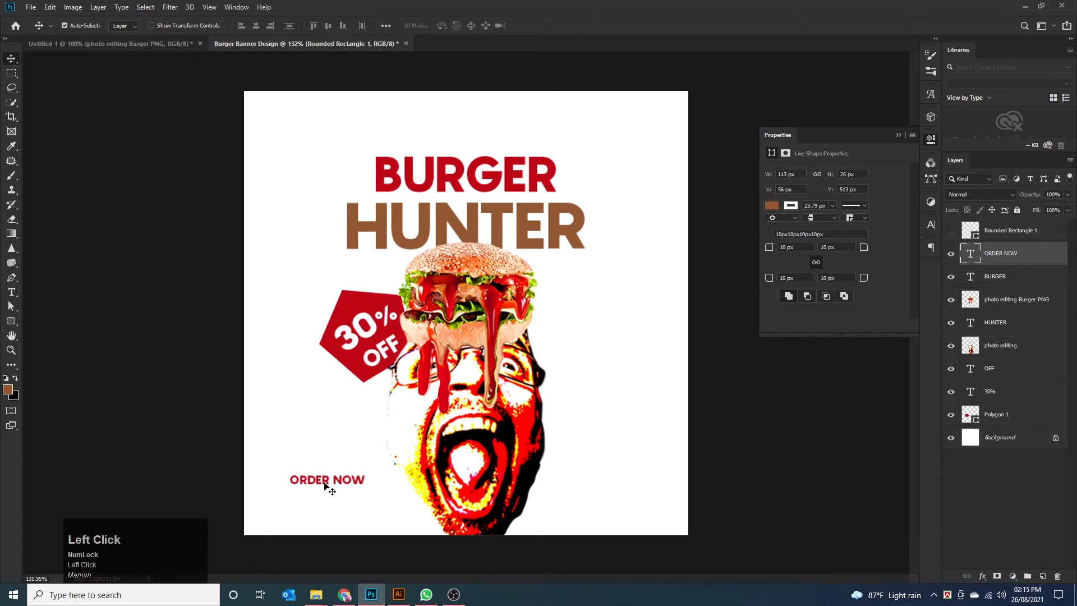
{"action": "left_click", "coordinate": [1007, 236]}
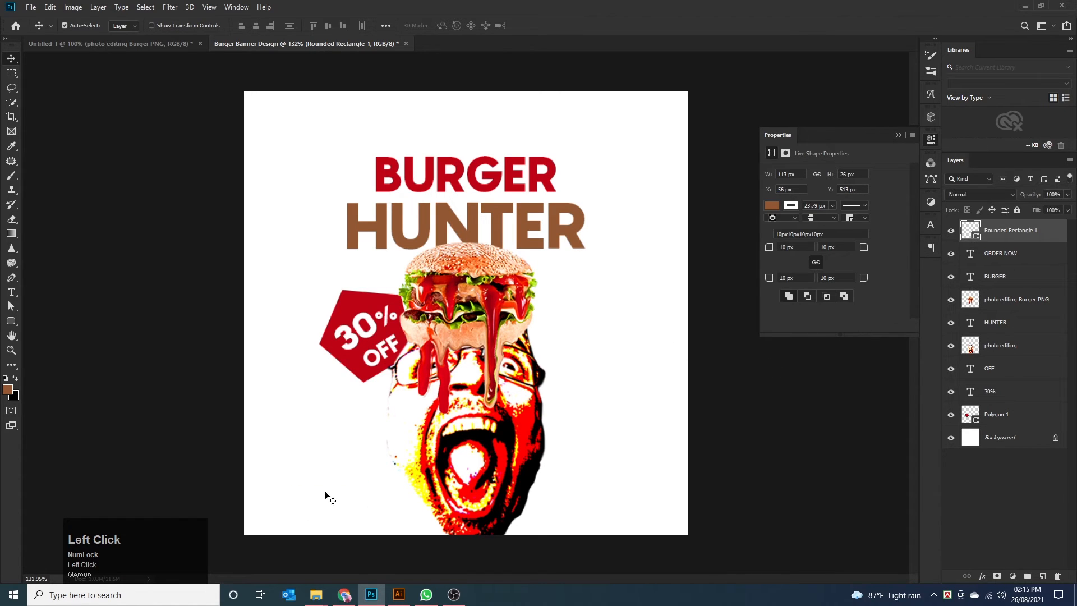
Move the rounded rectangle just above the ORDER NOW text and try a dark red fill on it.
{"action": "left_click_drag", "start_coordinate": [330, 486], "coordinate": [328, 459]}
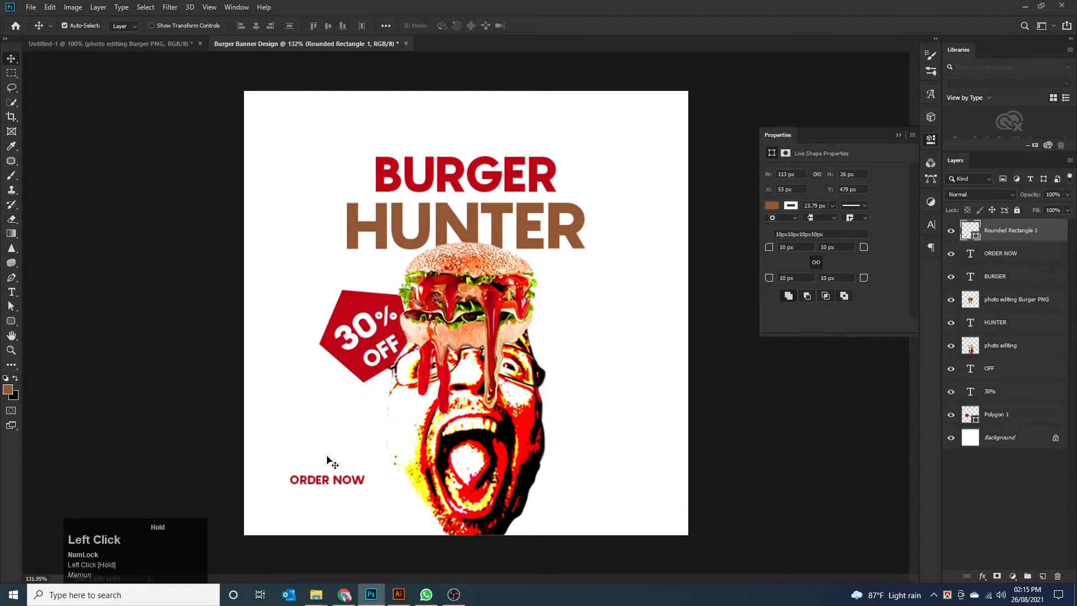
{"action": "left_click", "coordinate": [12, 324]}
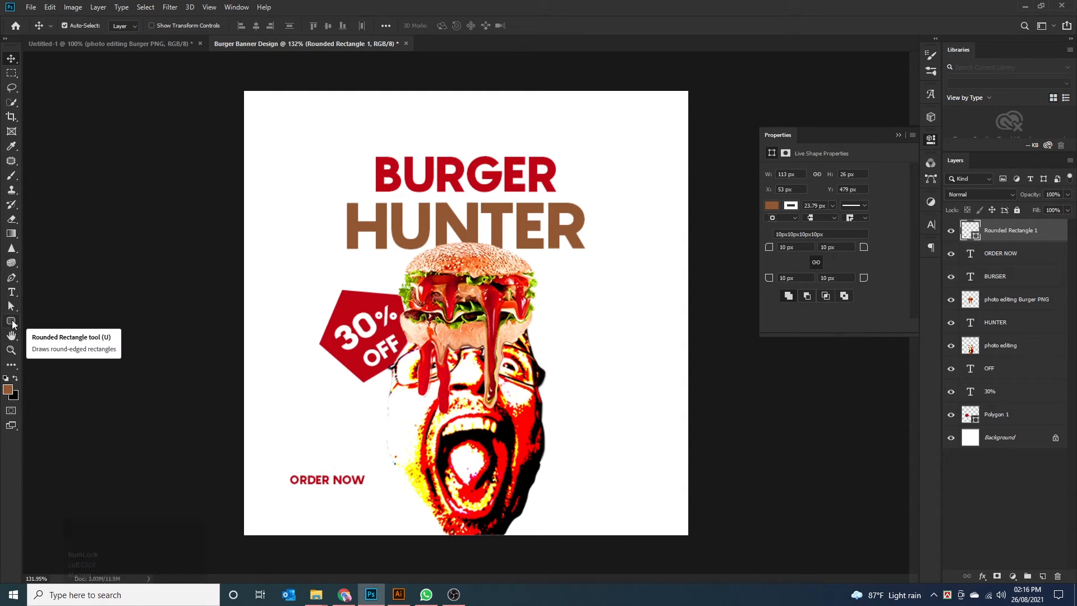
{"action": "left_click", "coordinate": [125, 25]}
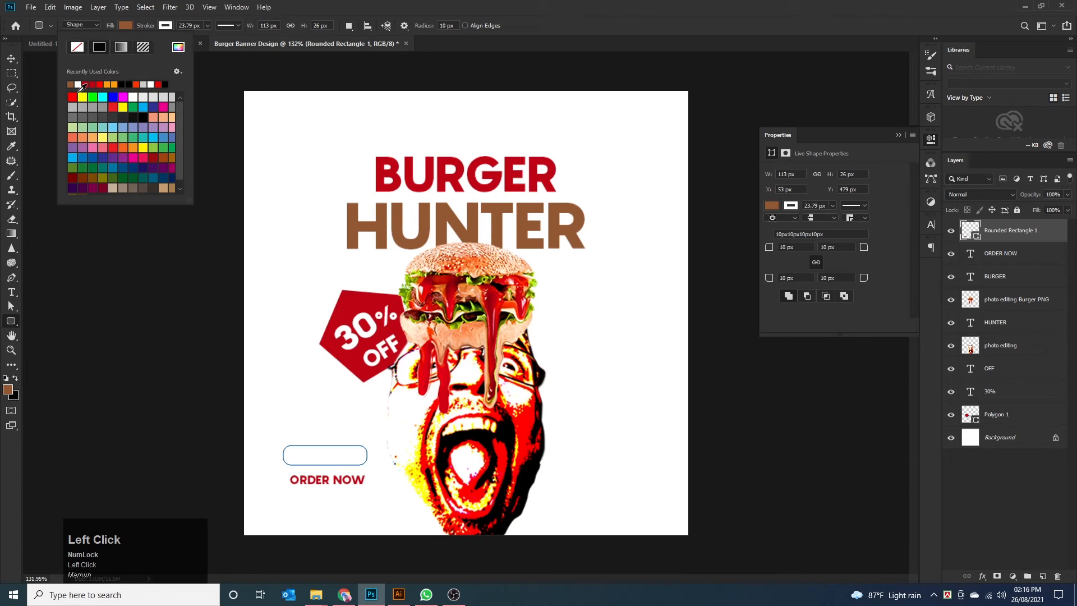
{"action": "left_click", "coordinate": [82, 85]}
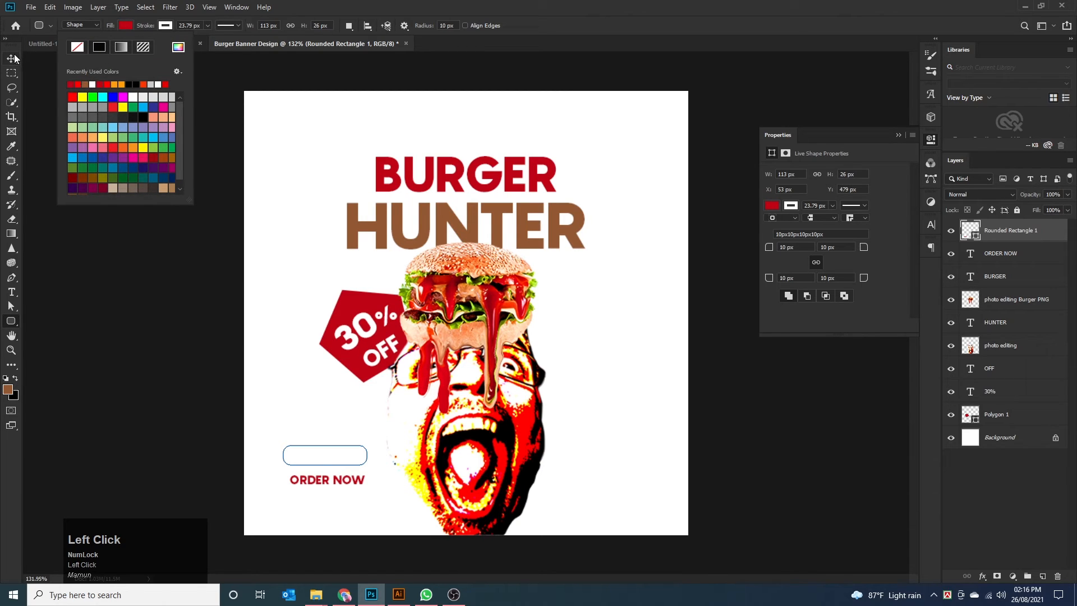
{"action": "left_click", "coordinate": [123, 27]}
{"action": "left_click", "coordinate": [129, 25]}
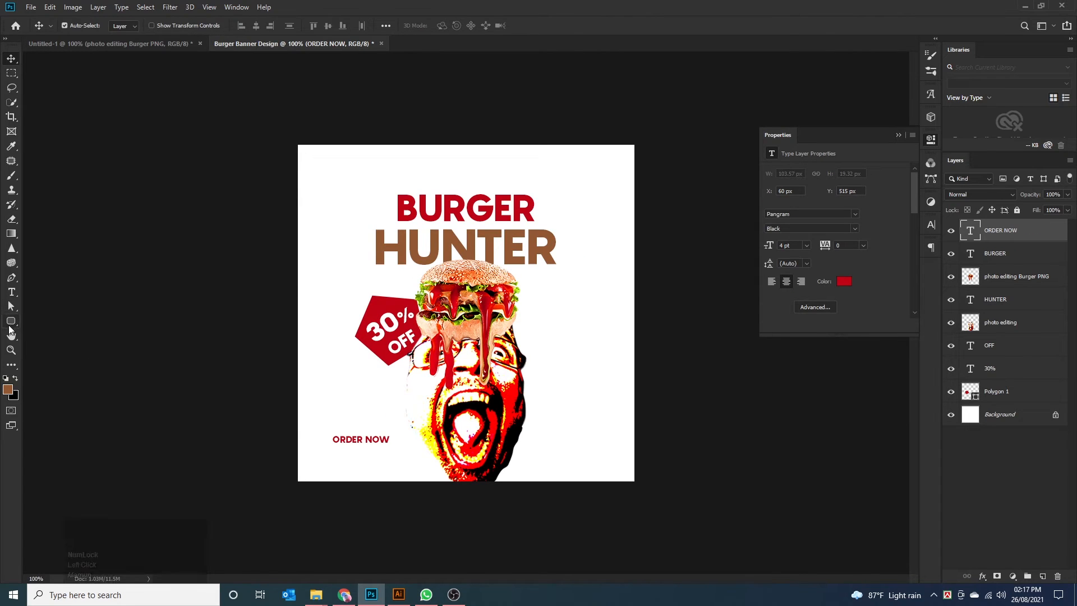
Draw a brown rounded rectangle about 105 × 24 px with a 10 px radius above the ORDER NOW text and remove its stroke.
{"action": "left_click", "coordinate": [11, 323]}
{"action": "left_click_drag", "start_coordinate": [332, 415], "coordinate": [393, 427]}
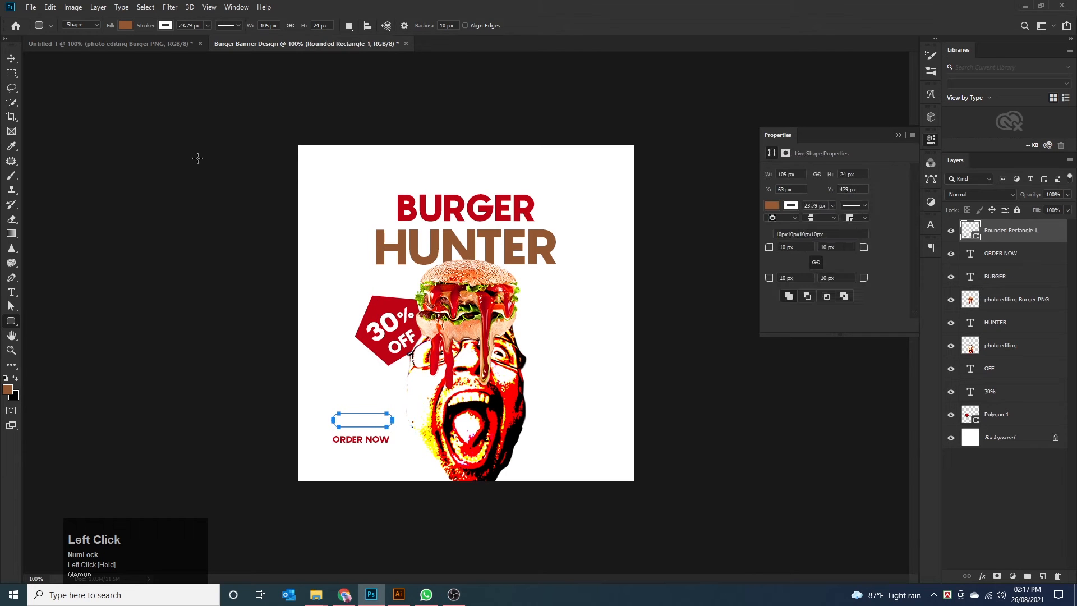
{"action": "left_click", "coordinate": [166, 27]}
{"action": "left_click", "coordinate": [117, 47]}
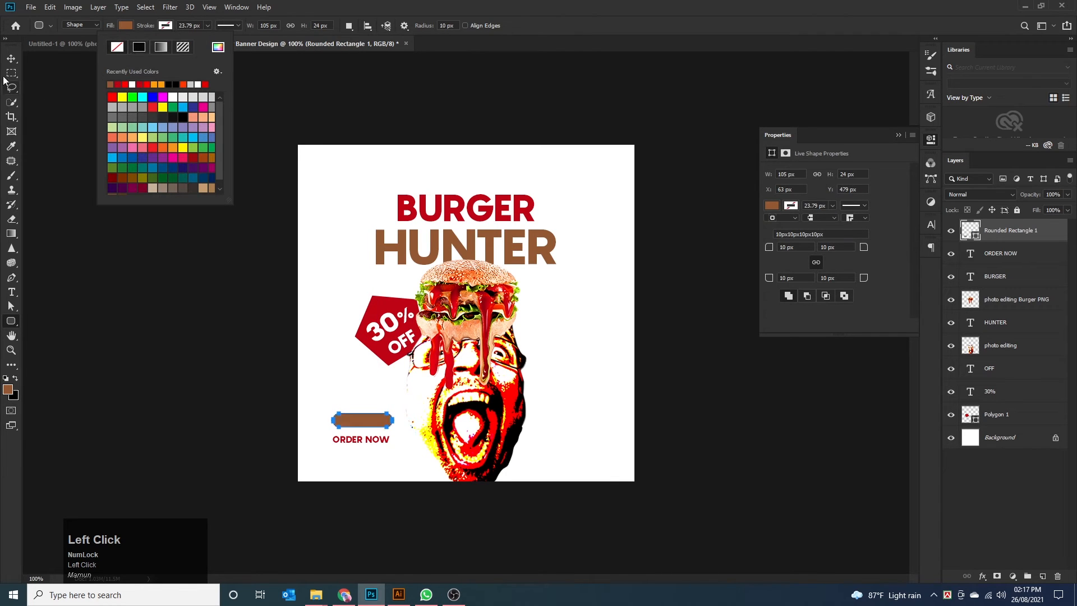
{"action": "left_click", "coordinate": [12, 59]}
{"action": "left_click", "coordinate": [159, 309]}
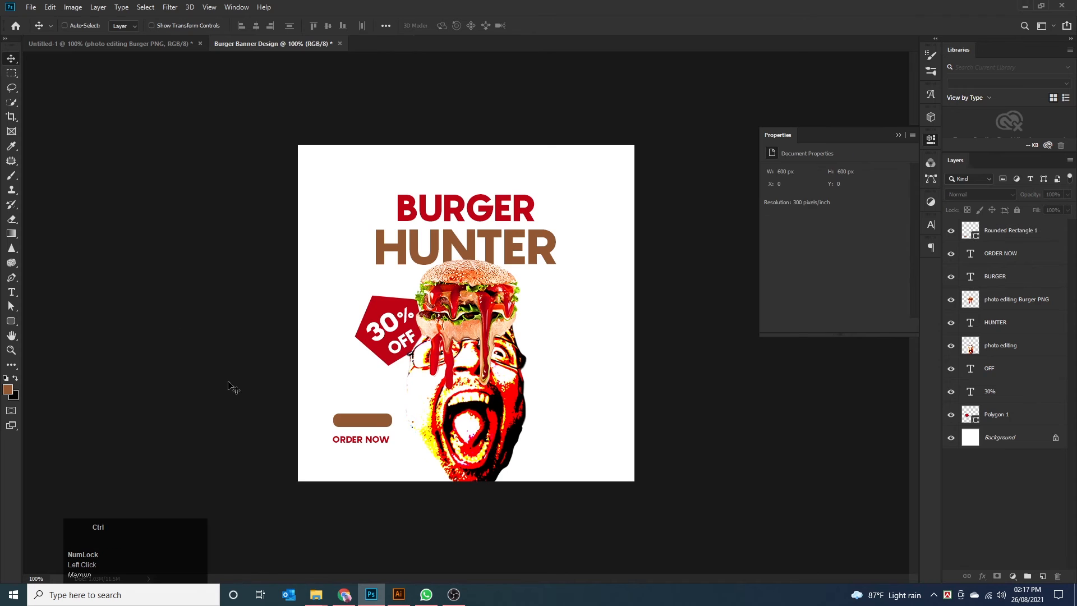
Move the ORDER NOW text up so it is centred over the brown rounded rectangle.
{"action": "scroll", "coordinate": [233, 385], "scroll_direction": "down", "scroll_amount": 2}
{"action": "scroll", "coordinate": [233, 387], "scroll_direction": "down", "scroll_amount": 3}
{"action": "left_click_drag", "start_coordinate": [276, 377], "coordinate": [274, 344]}
{"action": "scroll", "coordinate": [277, 344], "scroll_direction": "down", "scroll_amount": 3}
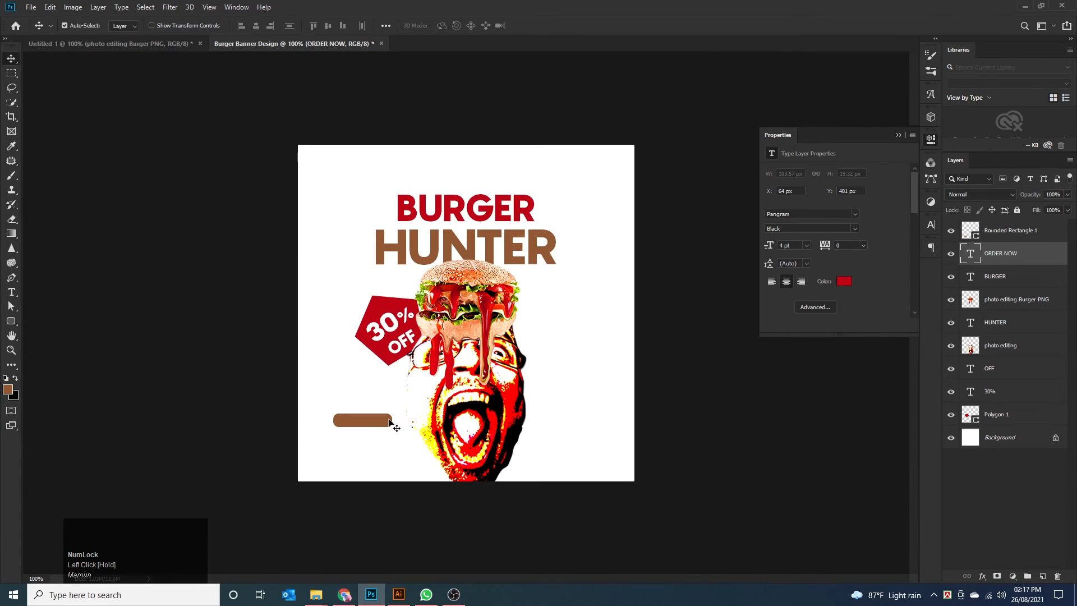
{"action": "left_click", "coordinate": [383, 425]}
Reorder the rounded rectangle layer directly beneath the ORDER NOW text layer.
{"action": "left_click", "coordinate": [11, 350]}
{"action": "left_click_drag", "start_coordinate": [480, 320], "coordinate": [498, 325]}
{"action": "left_click", "coordinate": [11, 58]}
{"action": "left_click", "coordinate": [247, 390]}
{"action": "scroll", "coordinate": [437, 474], "scroll_direction": "down", "scroll_amount": 1}
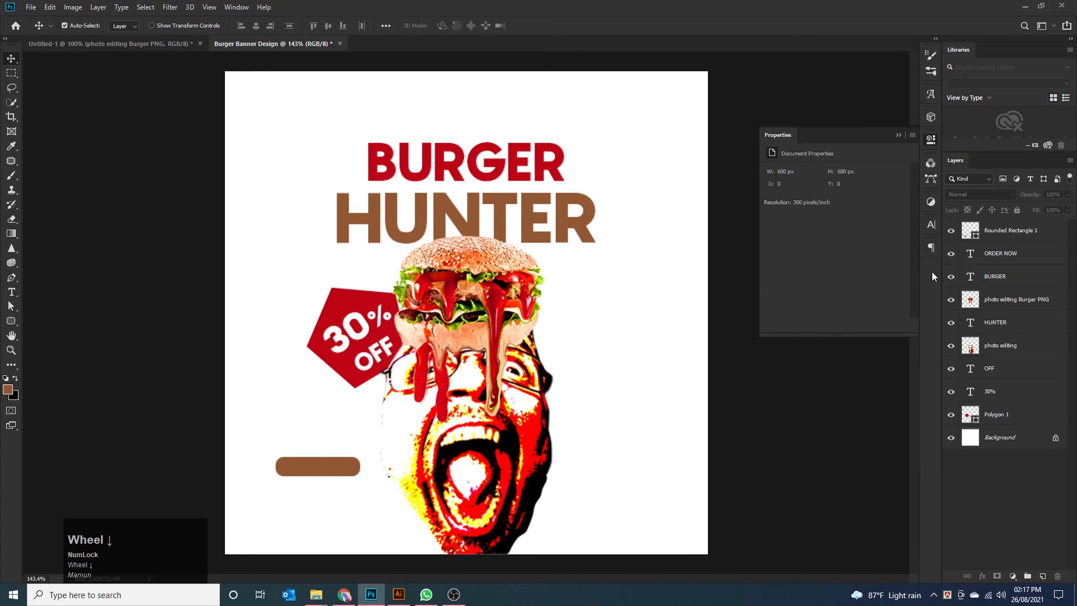
{"action": "left_click_drag", "start_coordinate": [1013, 225], "coordinate": [1019, 266]}
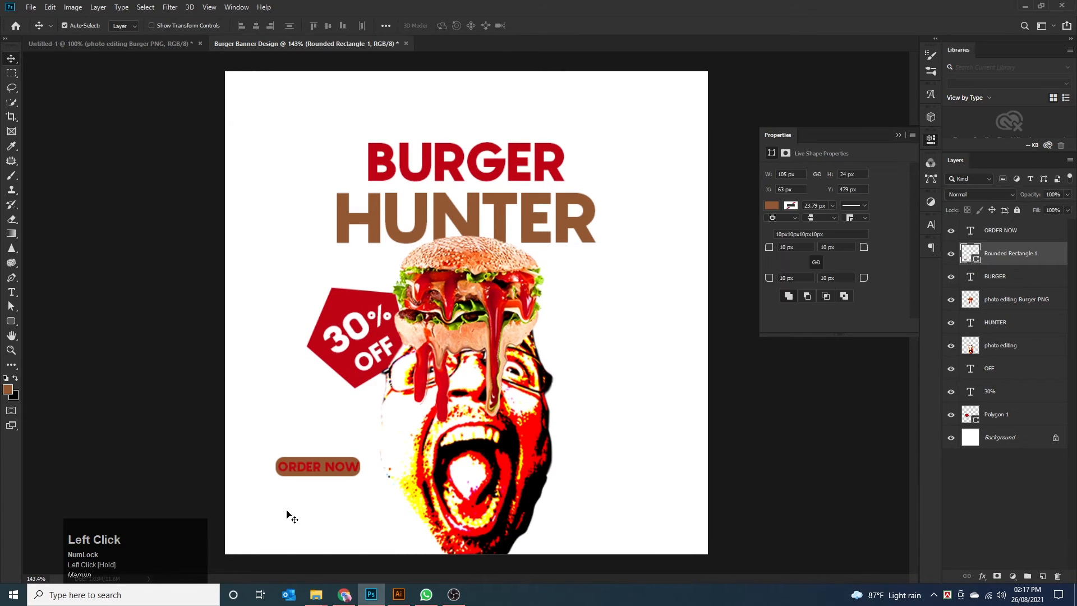
Change the ORDER NOW text colour to white.
{"action": "double_click", "coordinate": [309, 475]}
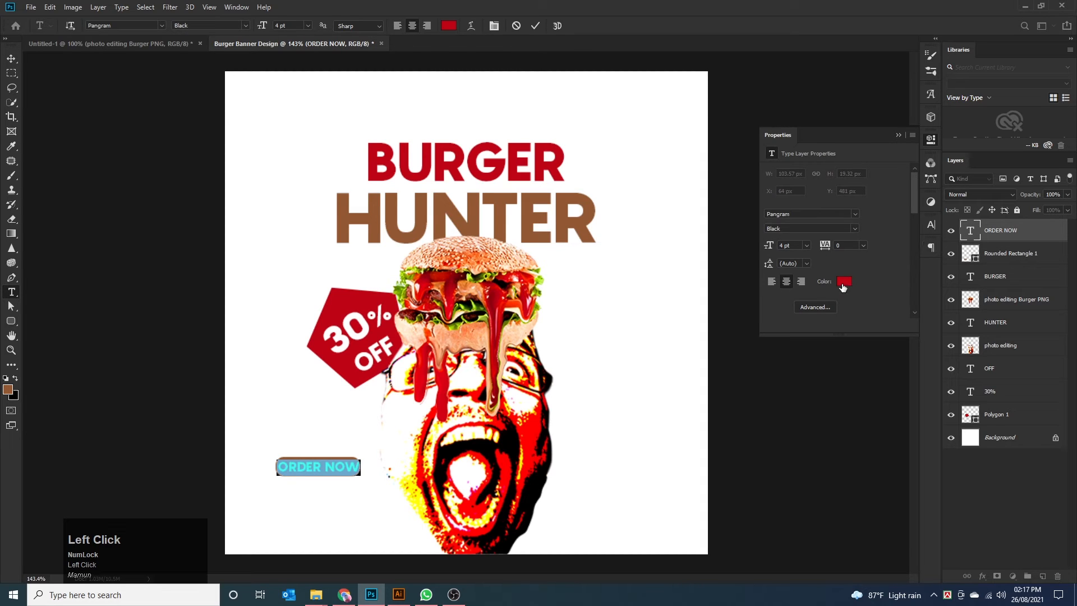
{"action": "left_click", "coordinate": [843, 287]}
{"action": "left_click", "coordinate": [681, 375]}
{"action": "left_click", "coordinate": [963, 385]}
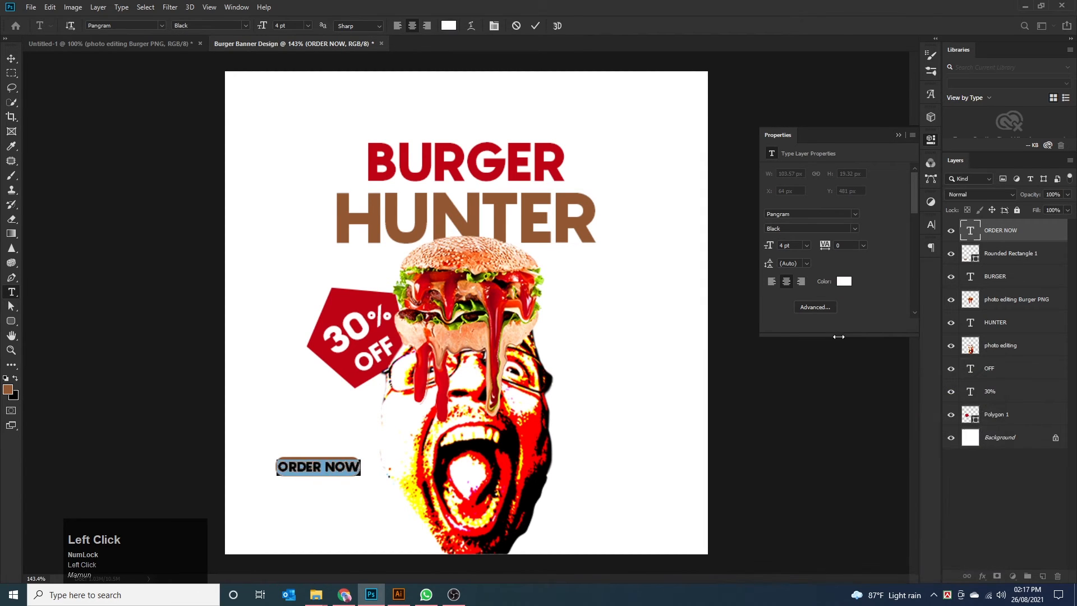
{"action": "left_click", "coordinate": [11, 59]}
{"action": "left_click", "coordinate": [48, 150]}
Set the ORDER NOW text size to 3 pt.
{"action": "left_click", "coordinate": [329, 469]}
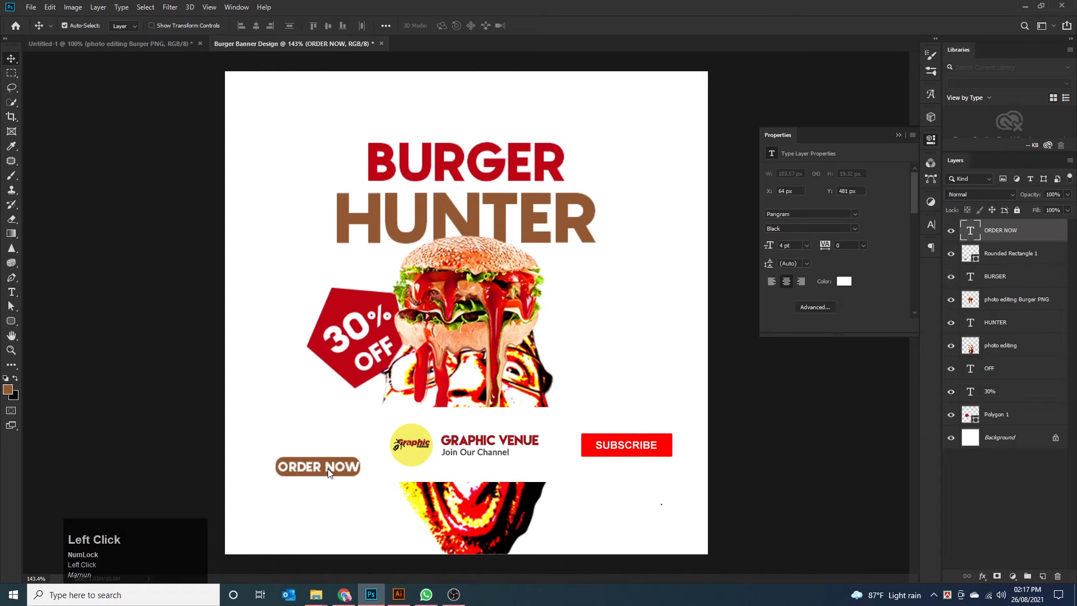
{"action": "key", "text": "ctrl+t"}
{"action": "left_click", "coordinate": [340, 468]}
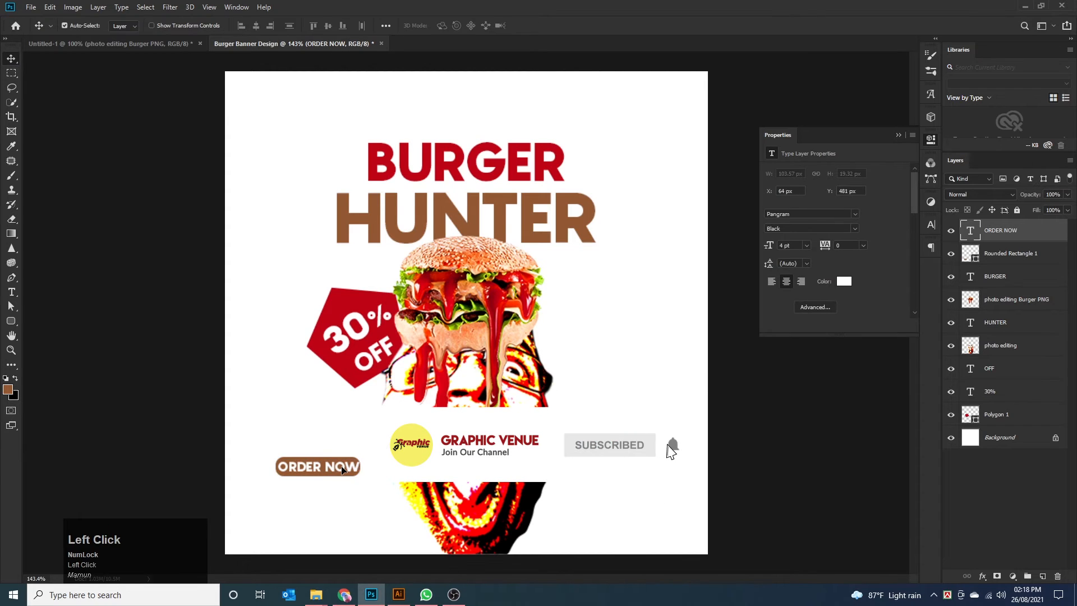
{"action": "double_click", "coordinate": [340, 467]}
{"action": "left_click_drag", "start_coordinate": [286, 26], "coordinate": [247, 34]}
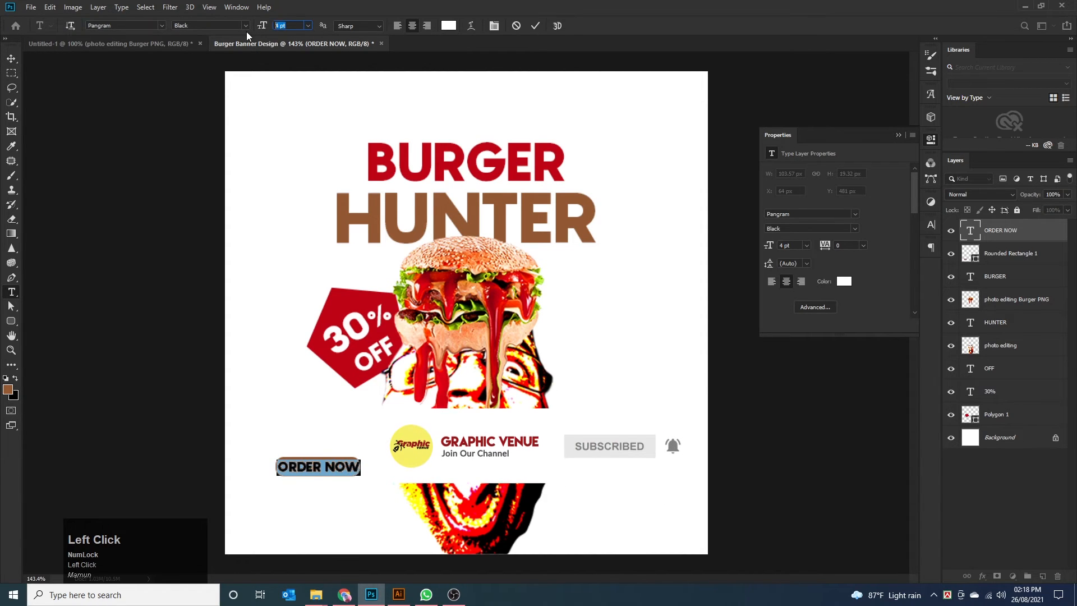
{"action": "type", "text": "3"}
{"action": "key", "text": "Return"}
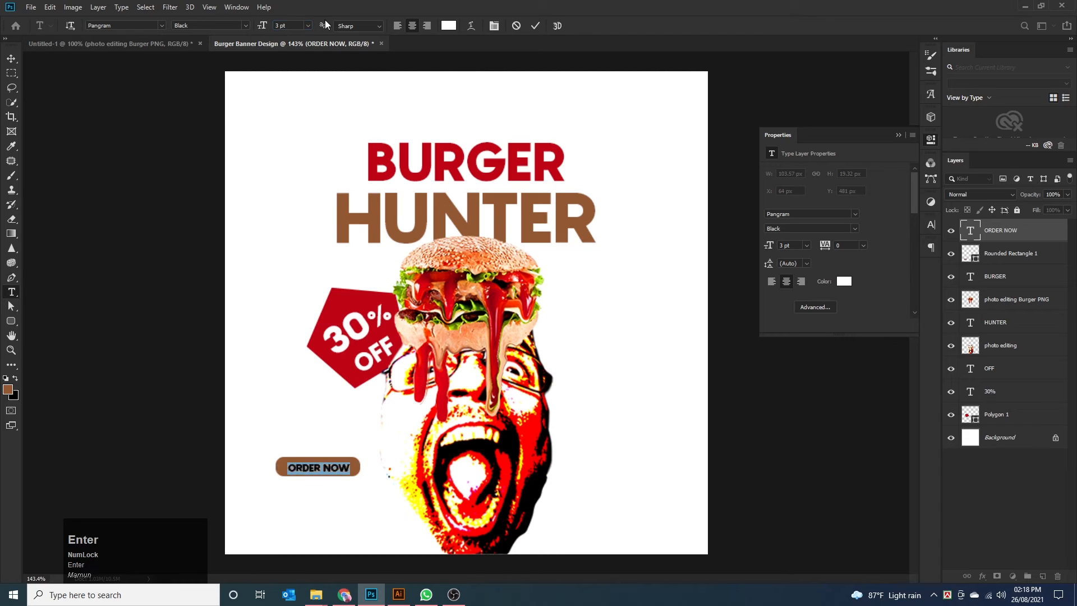
Set the ORDER NOW text size to 3.5 pt.
{"action": "left_click", "coordinate": [263, 24]}
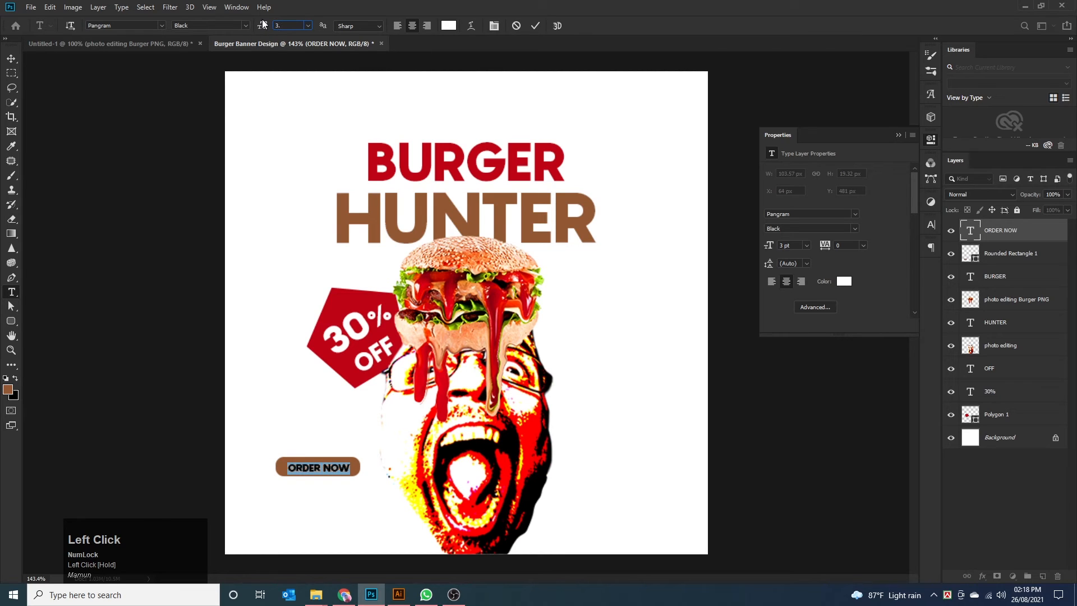
{"action": "type", "text": "3.50"}
{"action": "key", "text": "Return"}
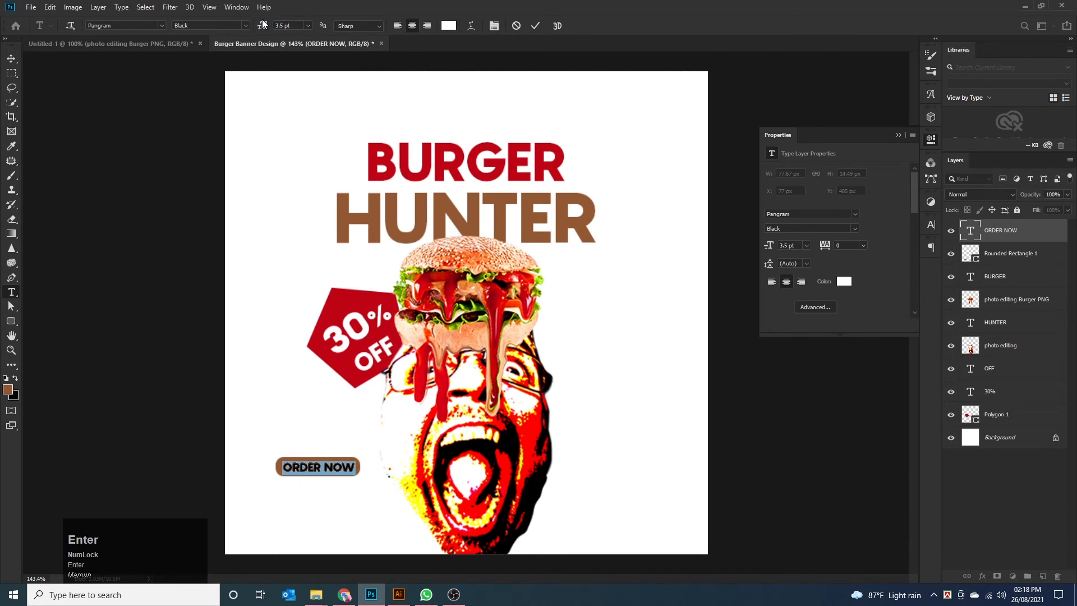
{"action": "left_click", "coordinate": [11, 59]}
{"action": "left_click", "coordinate": [140, 145]}
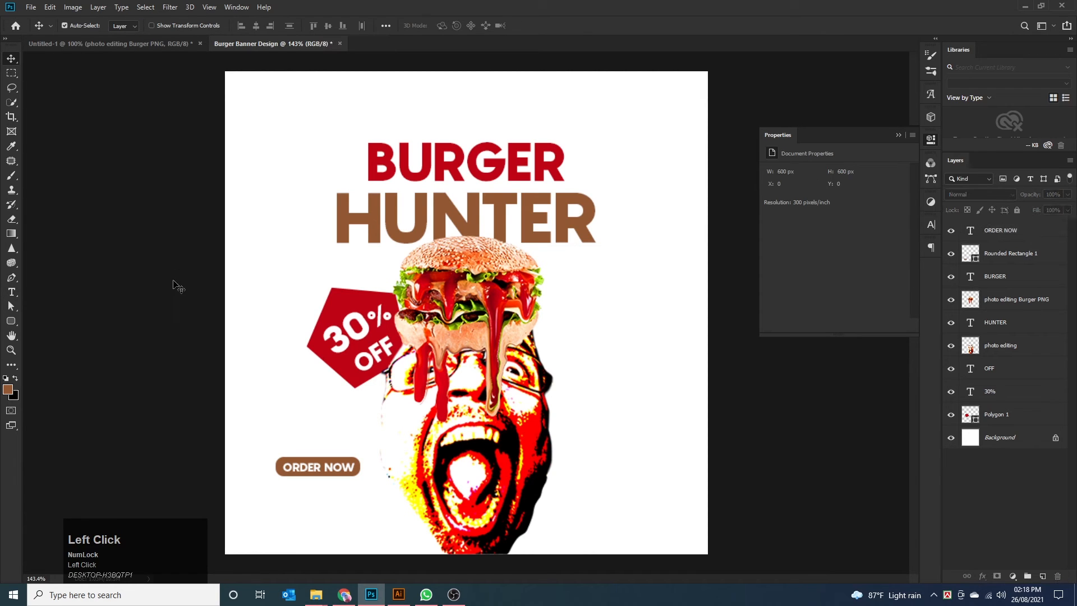
{"action": "scroll", "coordinate": [175, 291], "scroll_direction": "down", "scroll_amount": 1}
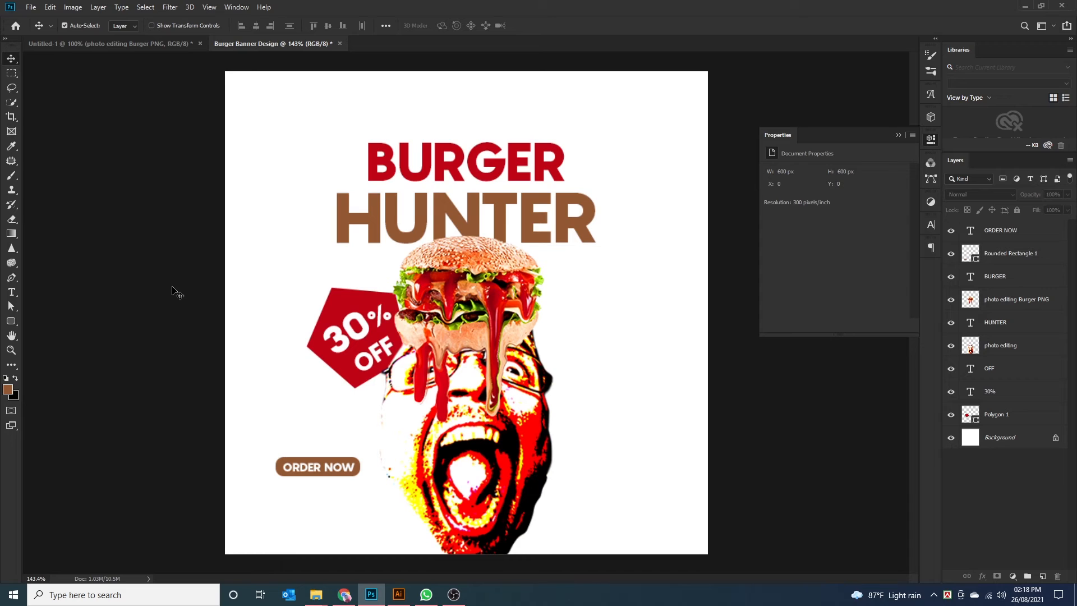
Align the ORDER NOW text and its brown rounded rectangle to each other on both horizontal and vertical centers.
{"action": "left_click", "coordinate": [310, 495]}
{"action": "left_click_drag", "start_coordinate": [327, 491], "coordinate": [307, 450]}
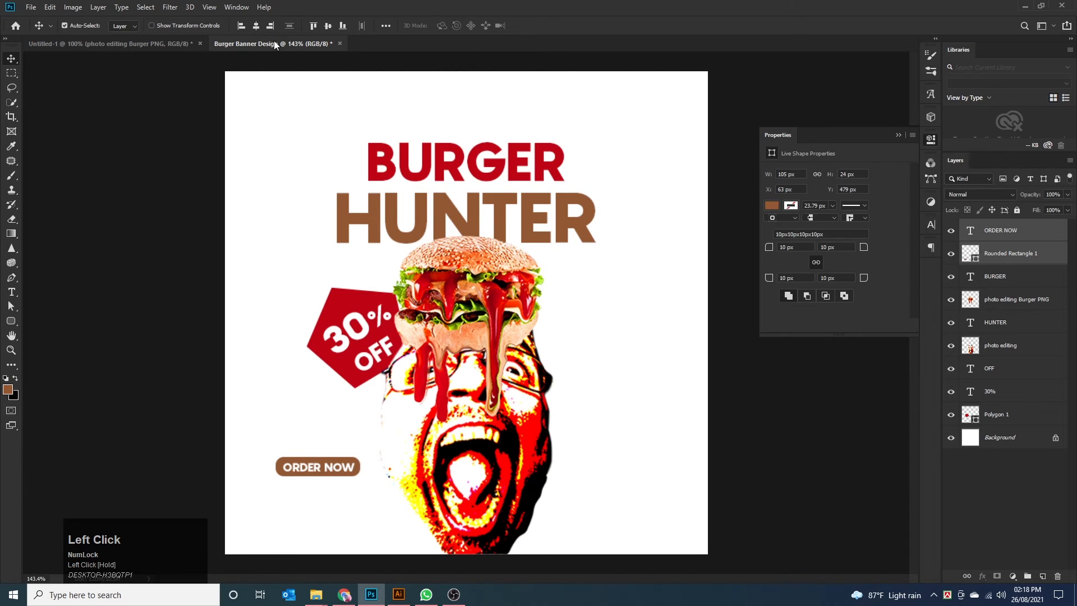
{"action": "left_click", "coordinate": [256, 26]}
{"action": "left_click", "coordinate": [328, 26]}
{"action": "left_click", "coordinate": [267, 218]}
Move the ORDER NOW button lower on the banner and link its text and rounded rectangle layers.
{"action": "mouse_move", "coordinate": [325, 491]}
{"action": "left_mouse_down"}
{"action": "mouse_move", "coordinate": [312, 460]}
{"action": "mouse_move", "coordinate": [323, 496]}
{"action": "left_mouse_up"}
{"action": "left_click", "coordinate": [967, 577]}
{"action": "left_click", "coordinate": [825, 517]}
{"action": "left_click", "coordinate": [279, 435]}
{"action": "key", "text": "t"}
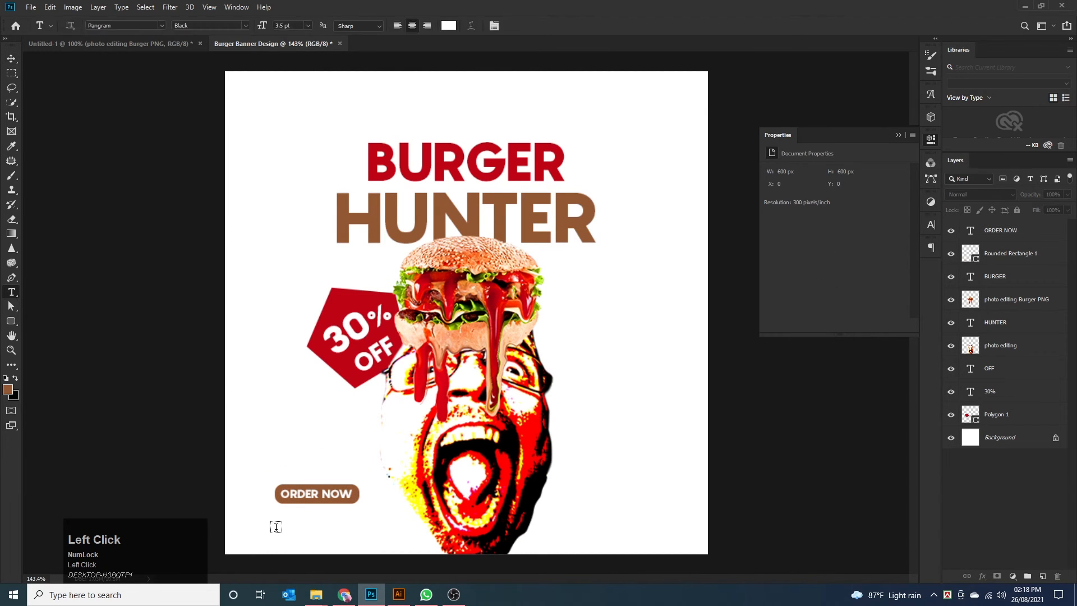
{"action": "left_click", "coordinate": [276, 527]}
{"action": "type", "text": "www"}
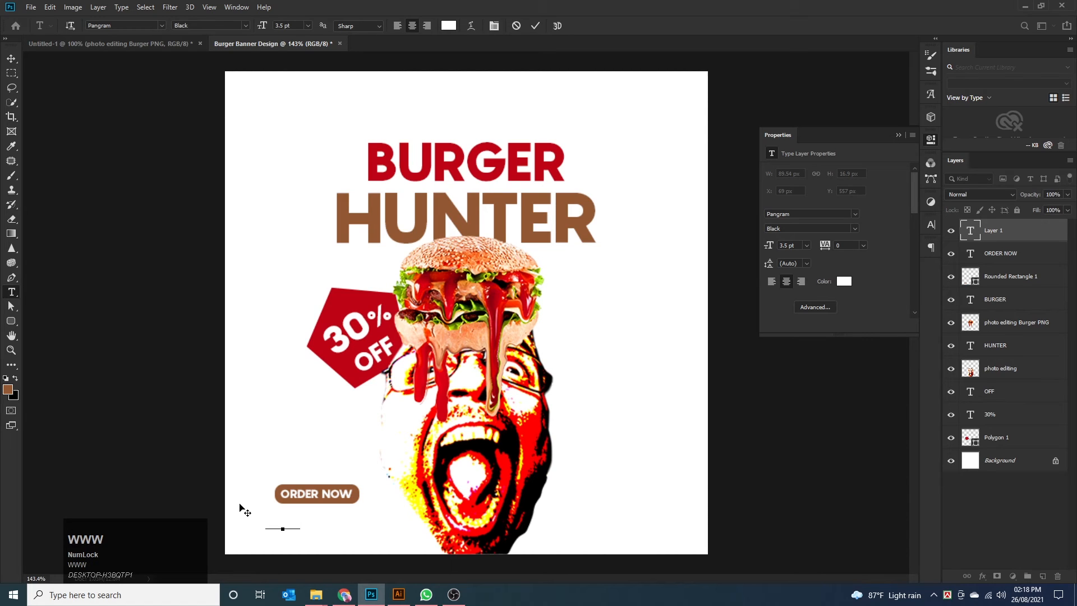
{"action": "type", "text": ".m"}
Recolour the website text with the red sampled from the 30% OFF badge and set its size to 3 pt.
{"action": "triple_click", "coordinate": [298, 525]}
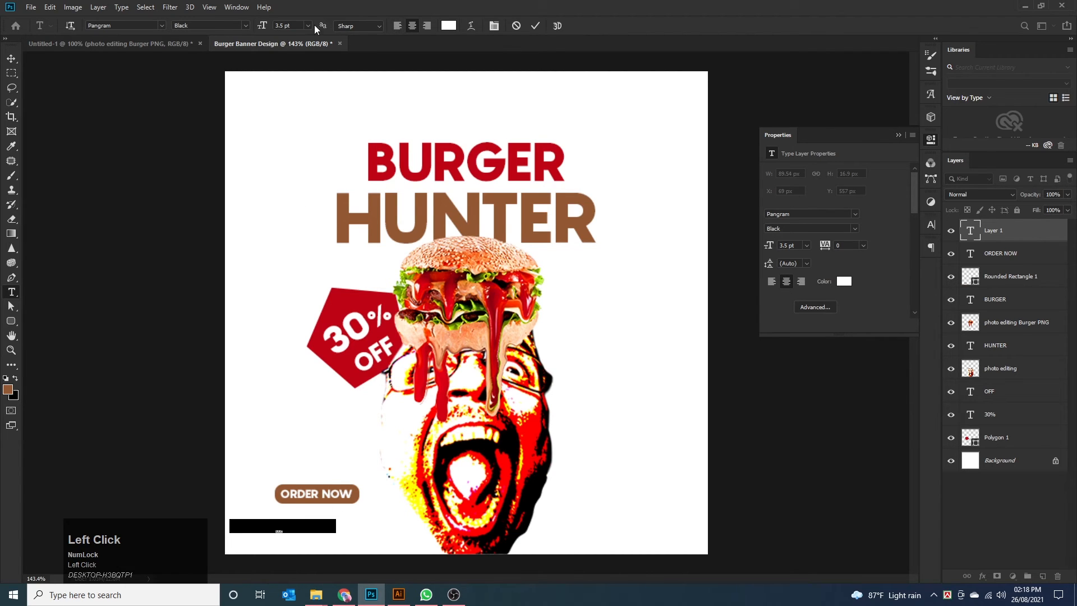
{"action": "left_click", "coordinate": [843, 281]}
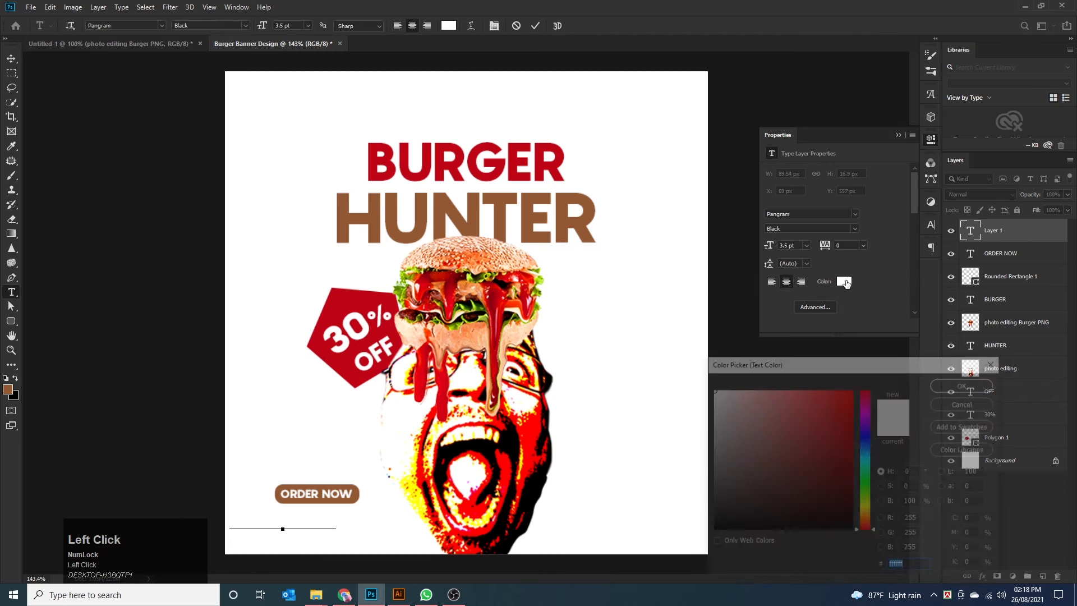
{"action": "left_click", "coordinate": [350, 297]}
{"action": "left_click", "coordinate": [965, 385]}
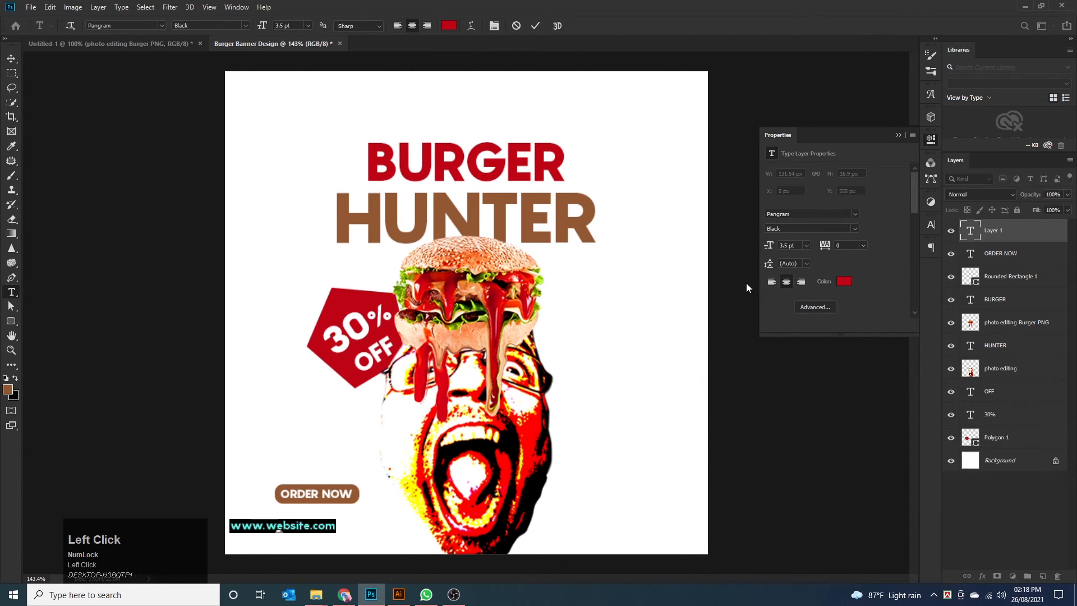
{"action": "left_click_drag", "start_coordinate": [262, 26], "coordinate": [245, 33]}
{"action": "key", "text": "Return"}
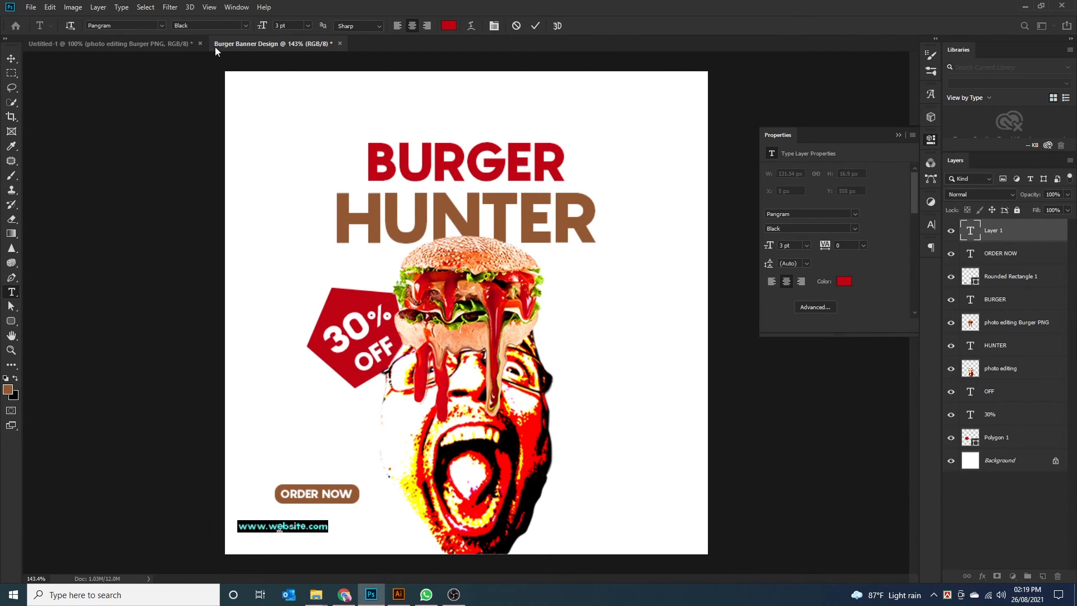
Place the website text centered directly beneath the ORDER NOW button with a small gap.
{"action": "left_click", "coordinate": [12, 59]}
{"action": "left_click_drag", "start_coordinate": [292, 527], "coordinate": [324, 515]}
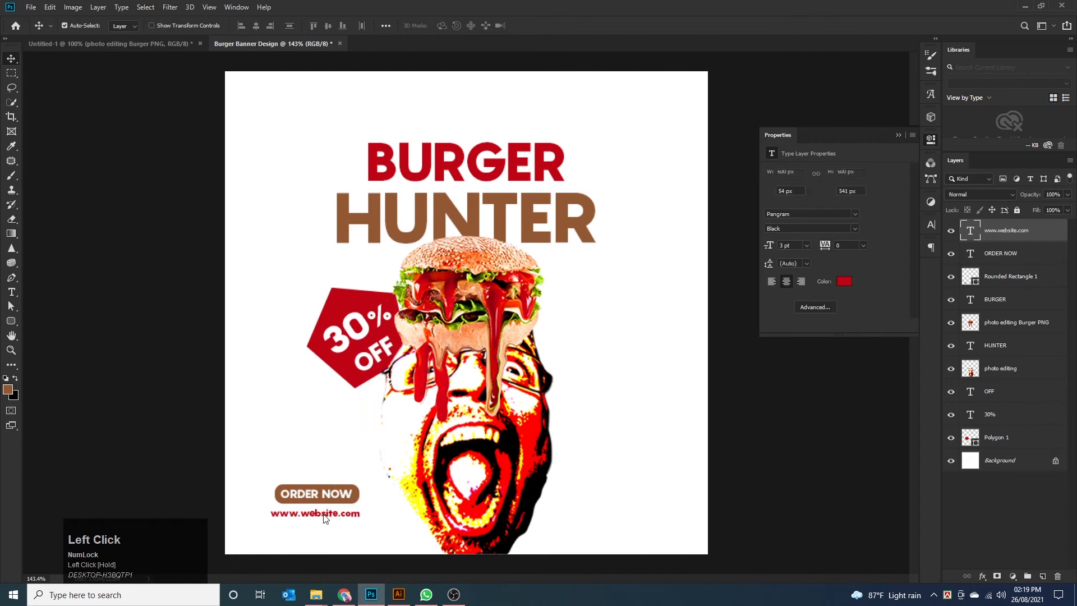
{"action": "left_click", "coordinate": [289, 438]}
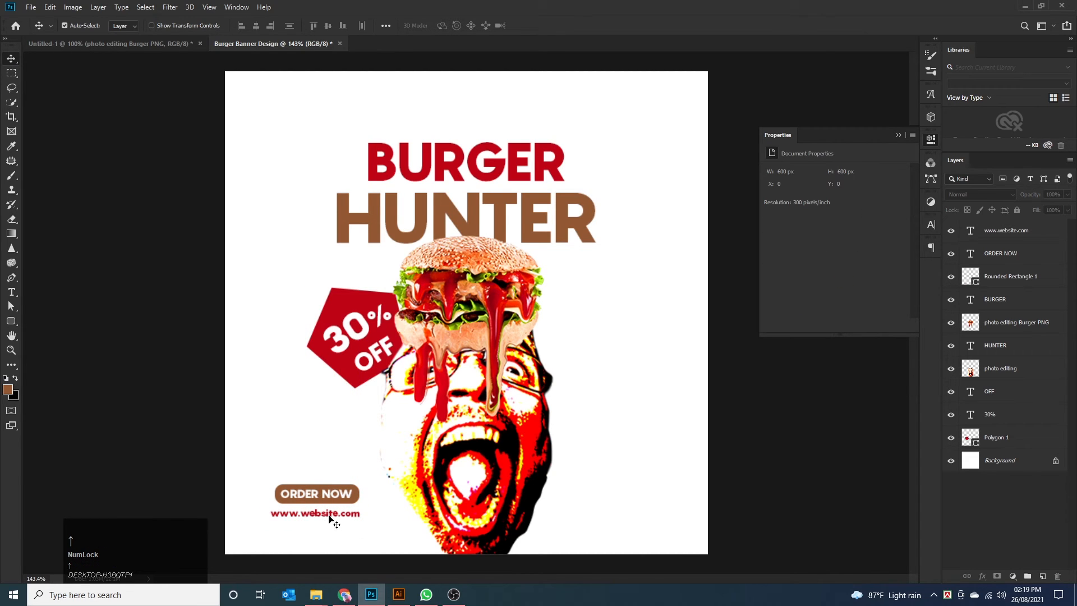
{"action": "left_click_drag", "start_coordinate": [328, 516], "coordinate": [328, 515]}
{"action": "left_click", "coordinate": [306, 432]}
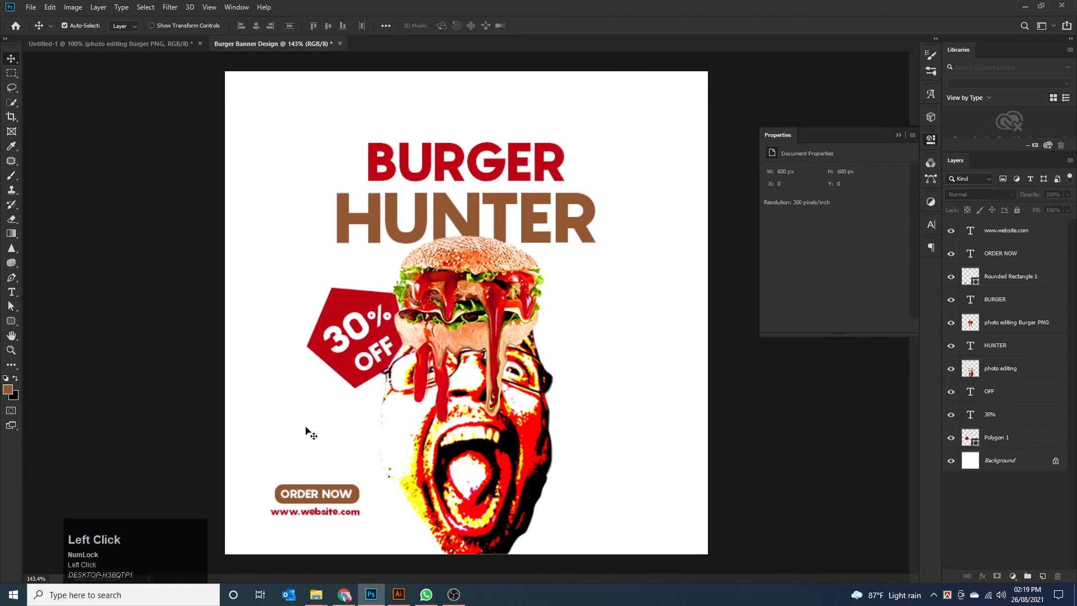
{"action": "key", "text": "ctrl+1"}
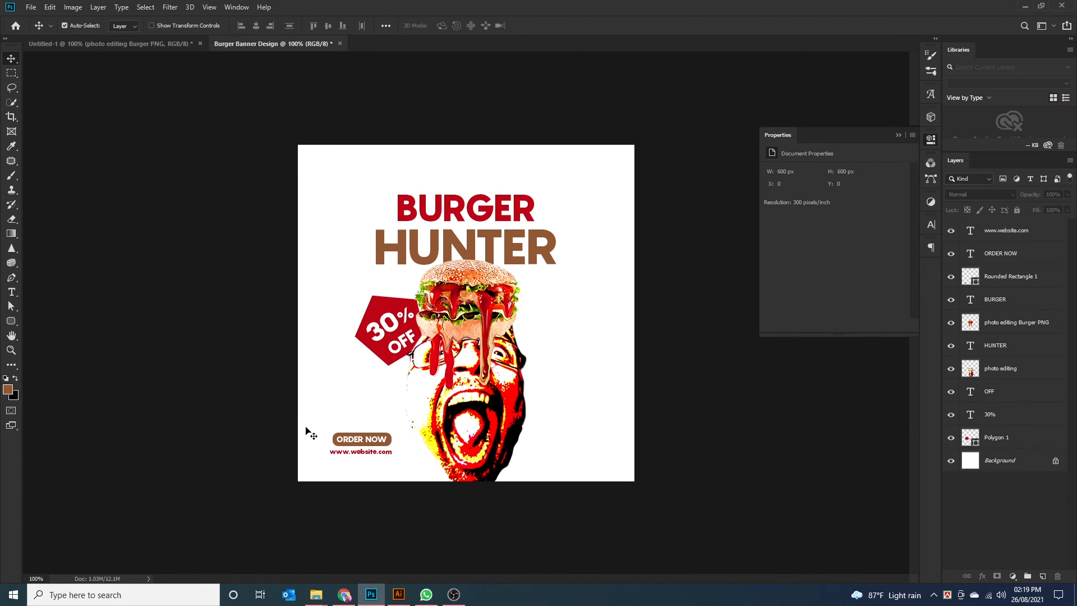
{"action": "key", "text": "ctrl+plus"}
{"action": "scroll", "coordinate": [310, 430], "scroll_direction": "down", "scroll_amount": 3}
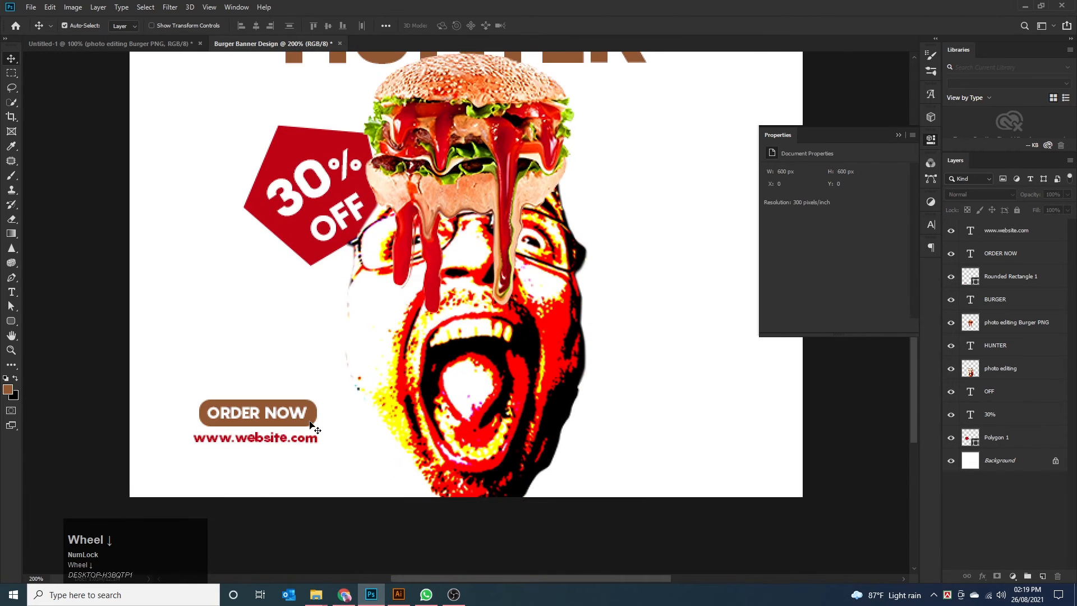
{"action": "key", "text": "ctrl+1"}
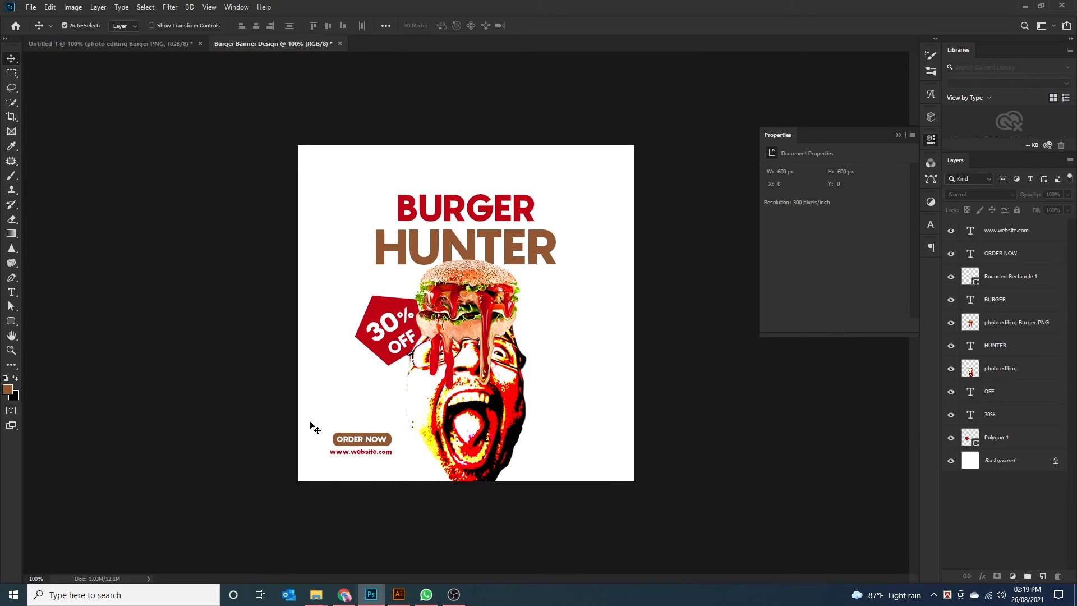
Move the ORDER NOW button and website text together straight across to the banner's lower-right corner.
{"action": "left_click", "coordinate": [362, 453]}
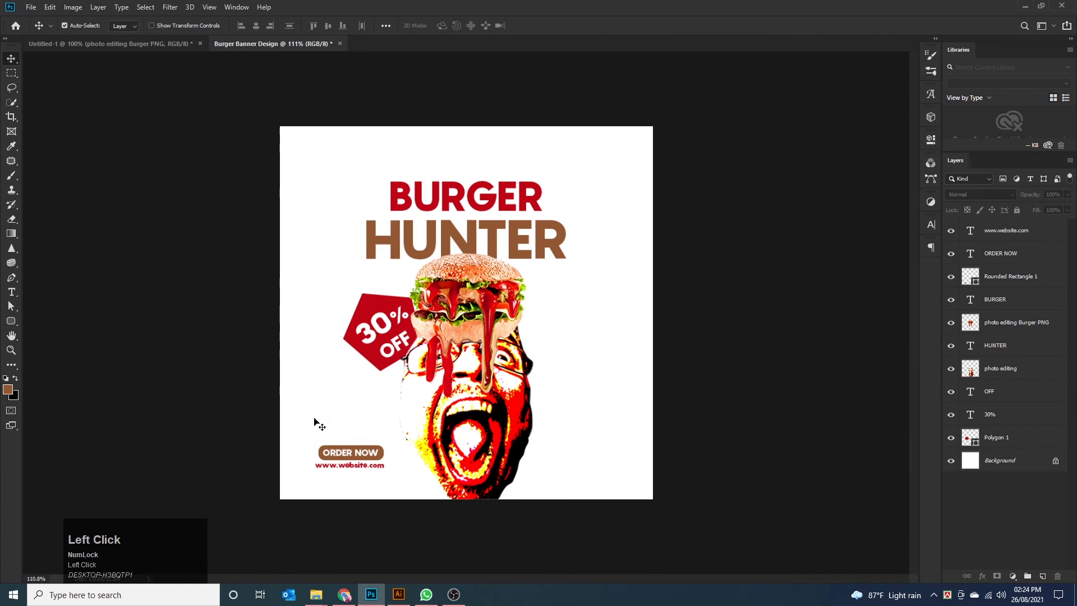
{"action": "left_click", "coordinate": [359, 452], "text": "shift"}
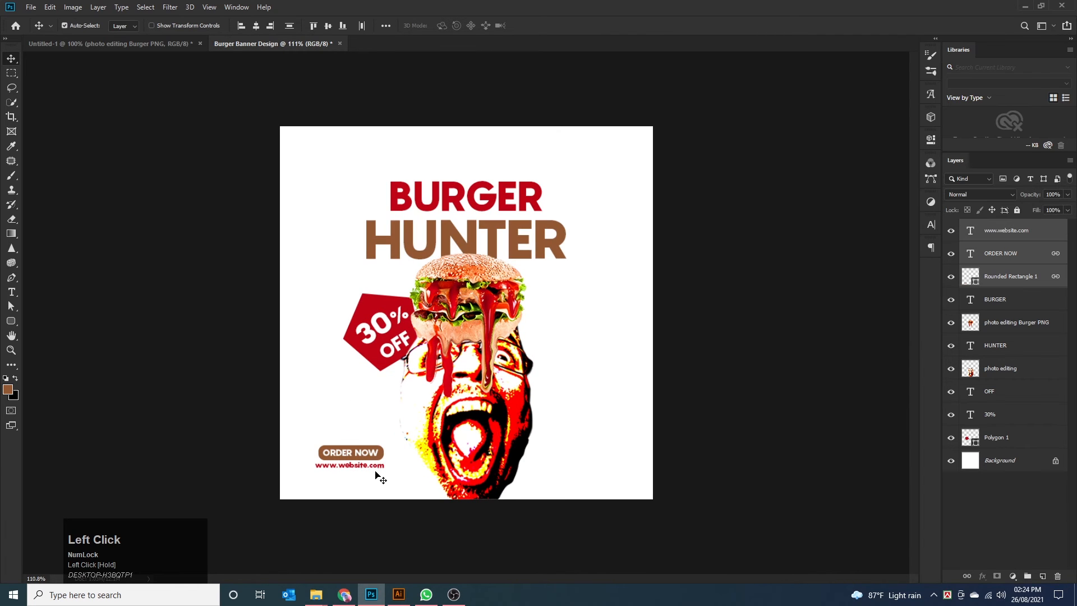
{"action": "key", "text": "shift+Down"}
{"action": "key", "text": "shift+Down"}
{"action": "key", "text": "shift+Up"}
{"action": "key", "text": "shift+Up"}
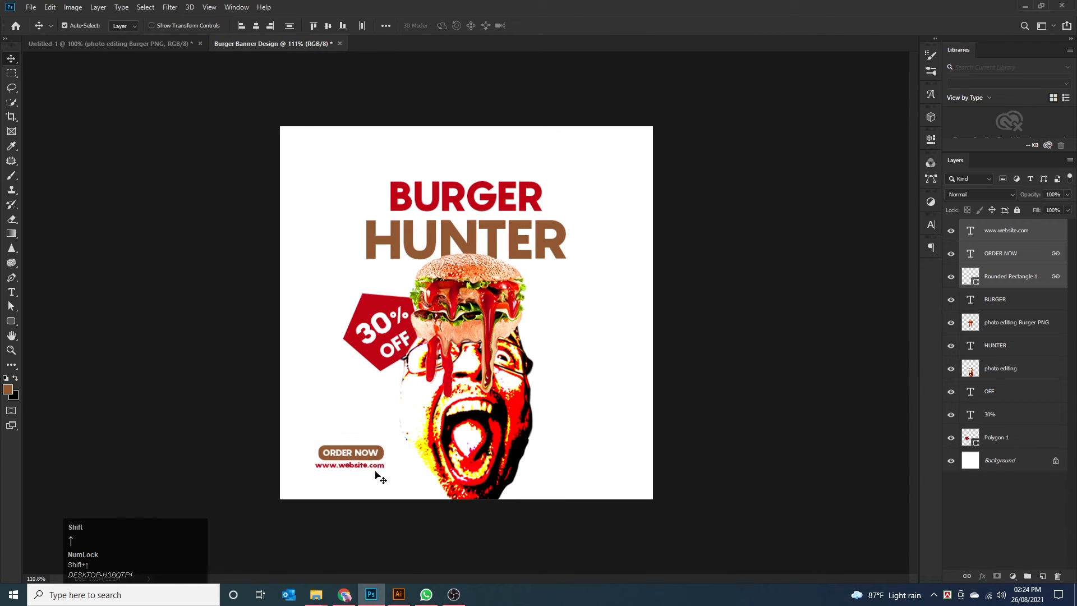
{"action": "key", "text": "shift+Right"}
{"action": "key", "text": "shift+Right"}
{"action": "key", "text": "shift+Right"}
{"action": "key", "text": "shift+Right"}
{"action": "key", "text": "shift+Right"}
{"action": "key", "text": "shift+Right"}
{"action": "key", "text": "shift+Right"}
{"action": "key", "text": "shift+Right"}
{"action": "key", "text": "shift+Right"}
{"action": "key", "text": "shift+Right"}
{"action": "key", "text": "shift+Right"}
{"action": "key", "text": "shift+Right"}
{"action": "key", "text": "shift+Right"}
{"action": "key", "text": "shift+Right"}
{"action": "key", "text": "shift+Right"}
{"action": "key", "text": "shift+Right"}
{"action": "key", "text": "shift+Right"}
{"action": "key", "text": "shift+Right"}
{"action": "key", "text": "shift+Right"}
{"action": "key", "text": "shift+Right"}
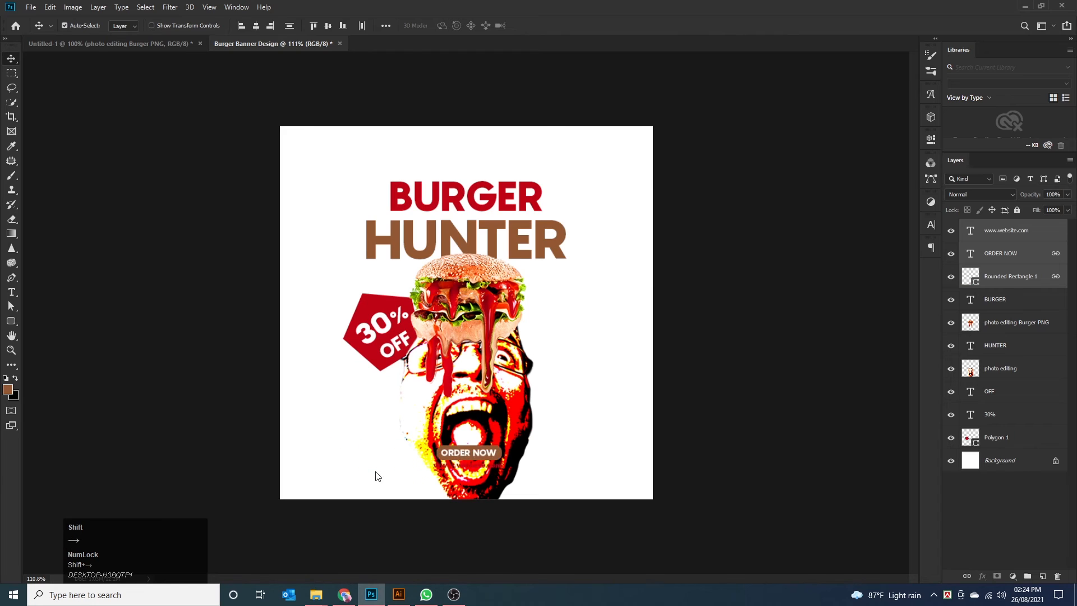
{"action": "key", "text": "shift+Right"}
{"action": "key", "text": "shift+Right"}
{"action": "key", "text": "shift+Right"}
{"action": "key", "text": "shift+Right"}
{"action": "key", "text": "shift+Right"}
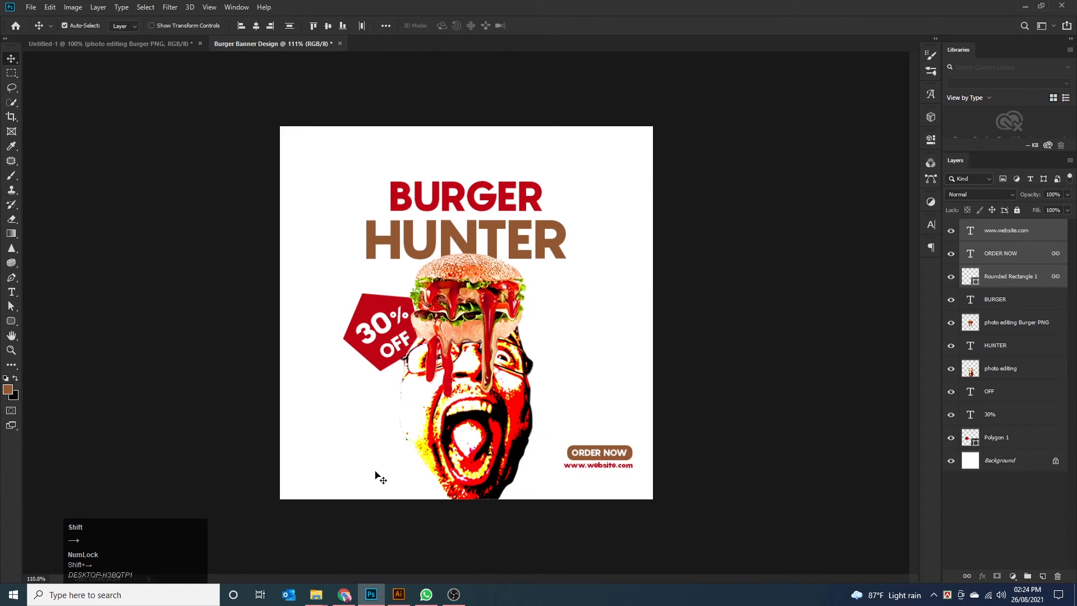
{"action": "key", "text": "shift+Left"}
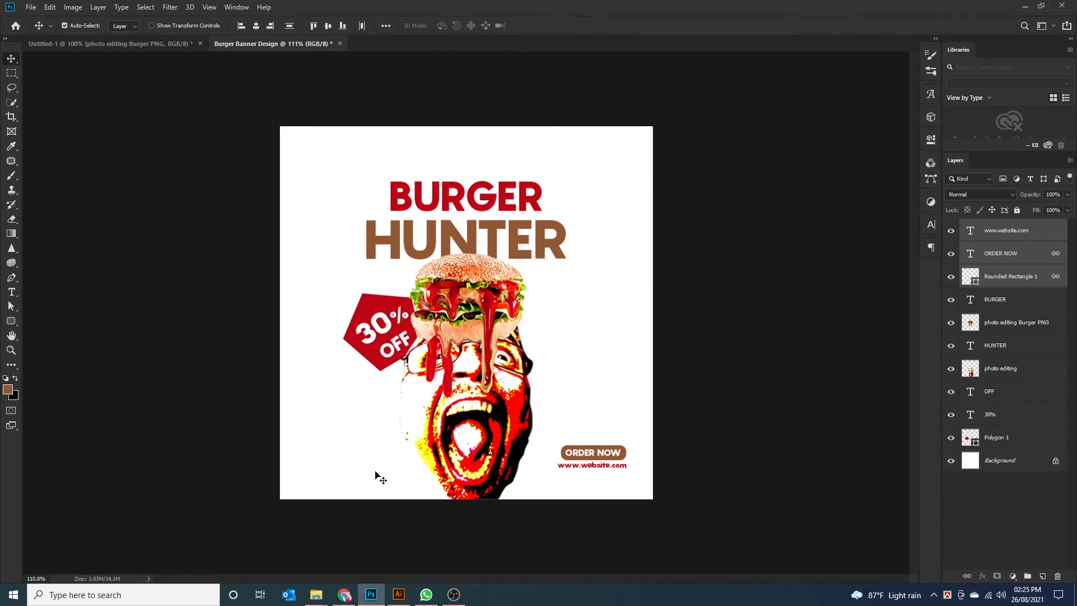
Nudge the ORDER NOW button and website text a few pixels left to fine-tune their distance from the banner's edge.
{"action": "key", "text": "Left"}
{"action": "key", "text": "Left"}
{"action": "key", "text": "Left"}
{"action": "key", "text": "Left"}
{"action": "key", "text": "Left"}
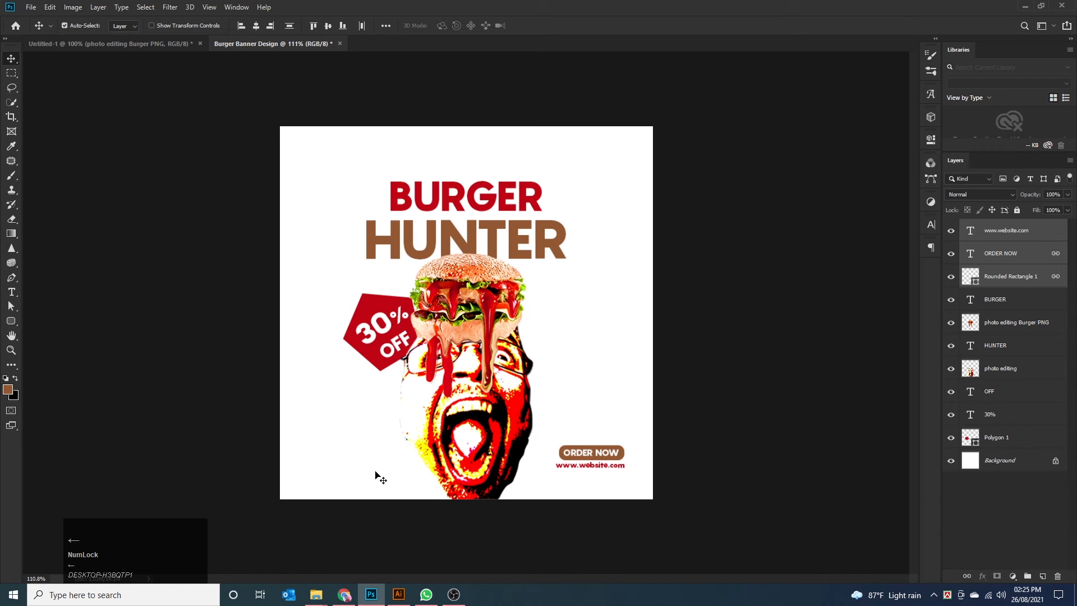
{"action": "key", "text": "Down"}
{"action": "key", "text": "Up"}
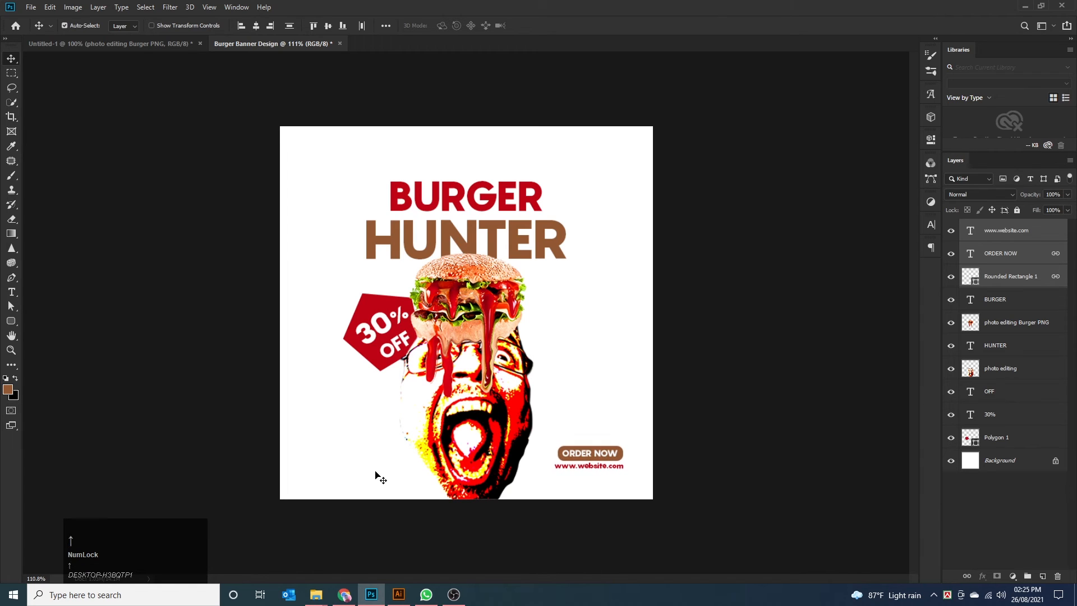
Add a placeholder phone number as a new text layer in the banner's lower-left area.
{"action": "left_click", "coordinate": [13, 293]}
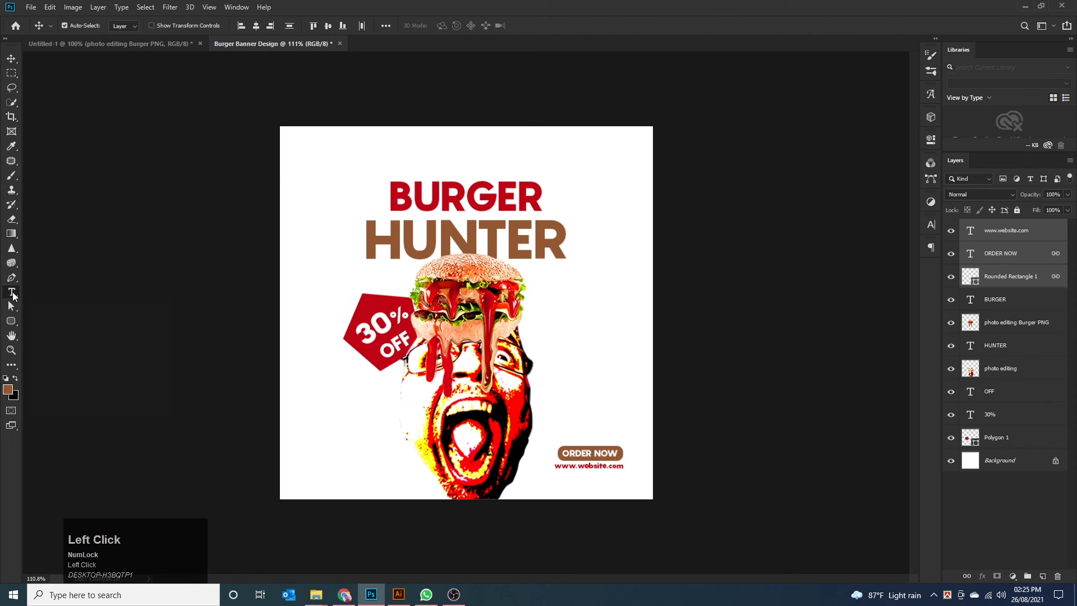
{"action": "left_click", "coordinate": [322, 465]}
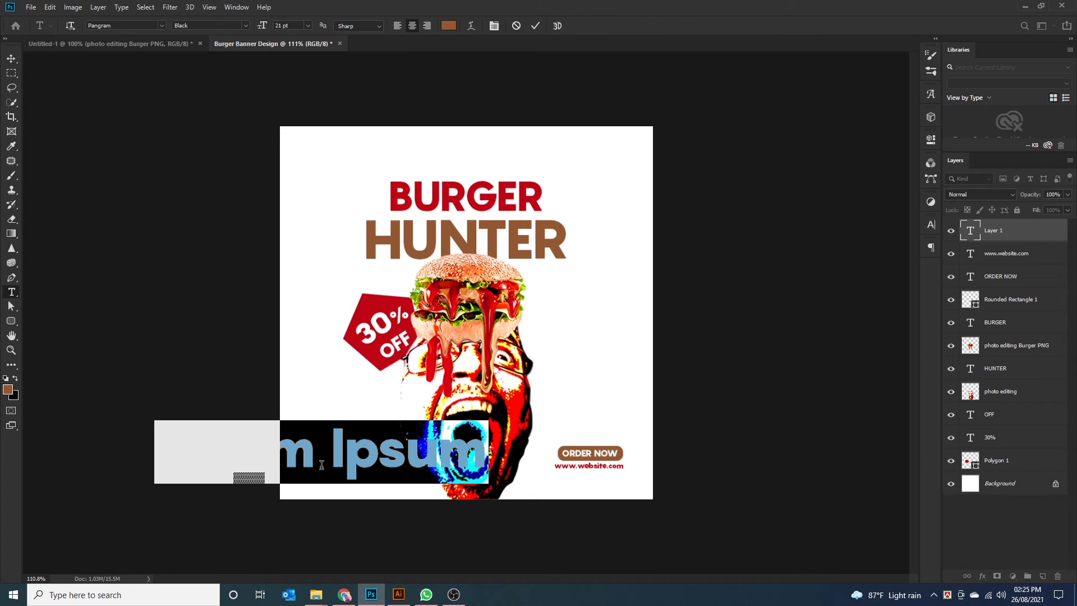
{"action": "type", "text": "01"}
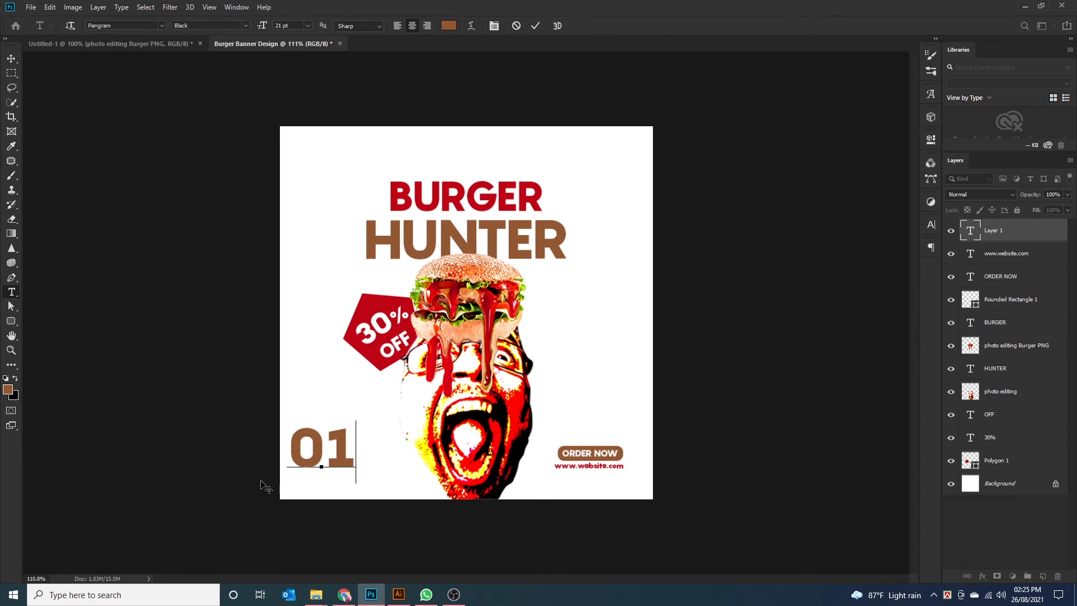
{"action": "left_click", "coordinate": [294, 452]}
{"action": "type", "text": "0"}
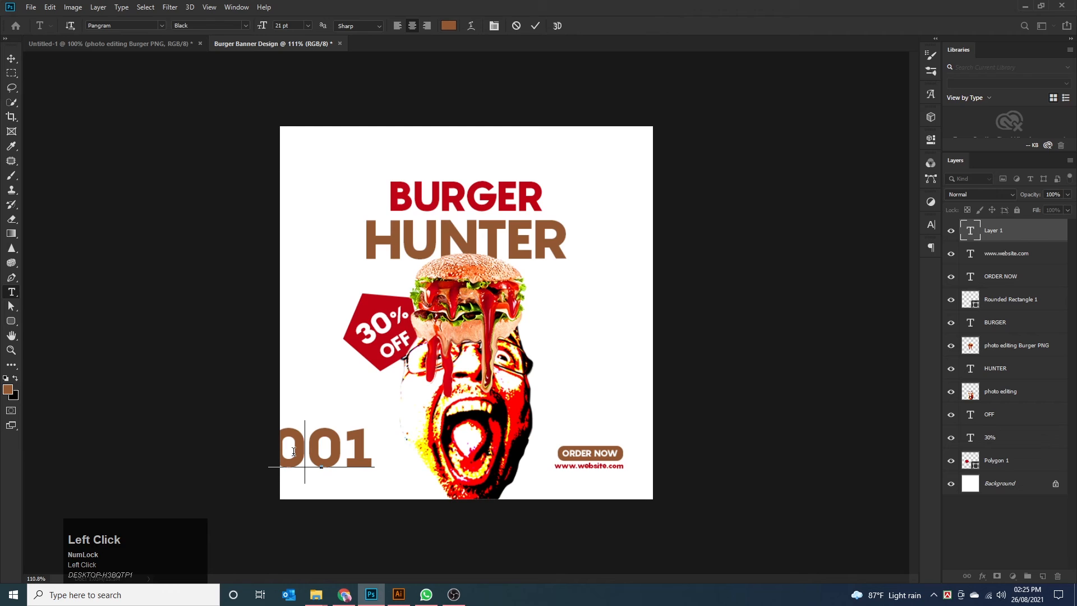
{"action": "left_click", "coordinate": [376, 448]}
{"action": "type", "text": "00"}
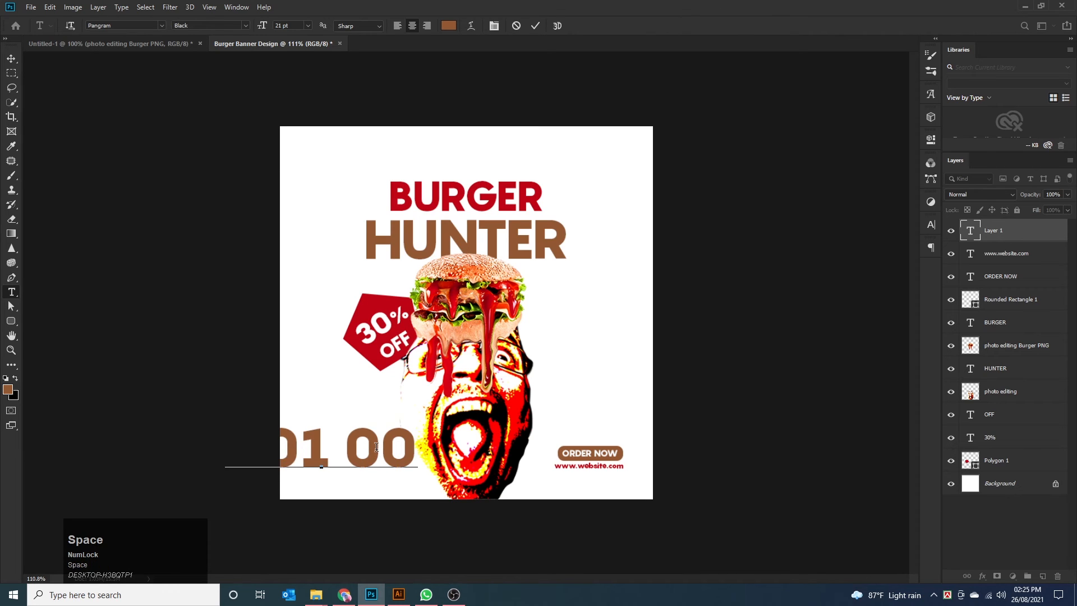
{"action": "type", "text": " 000"}
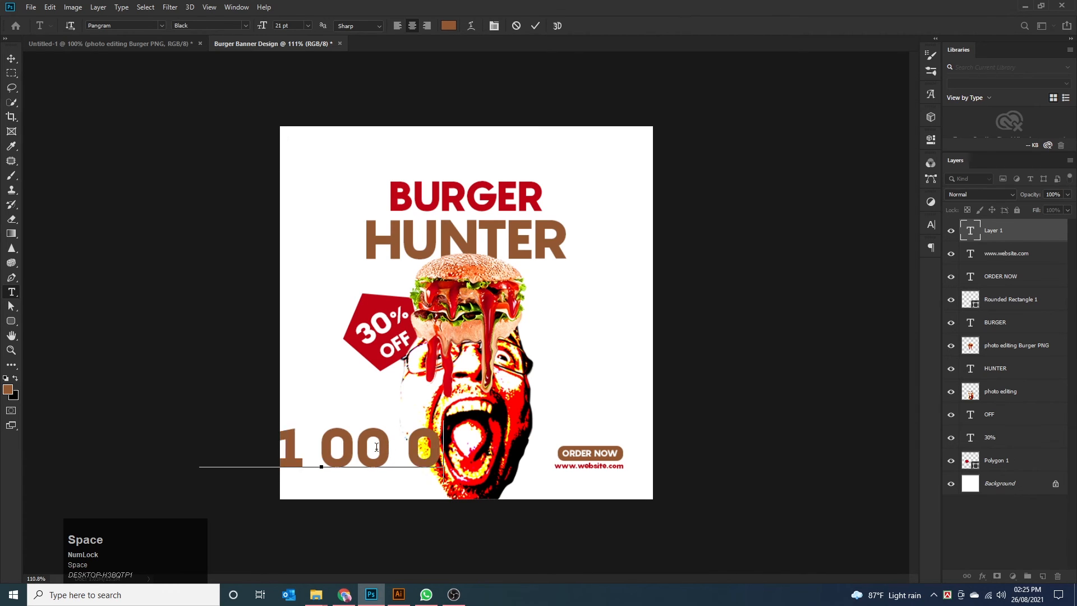
{"action": "type", "text": " 0000"}
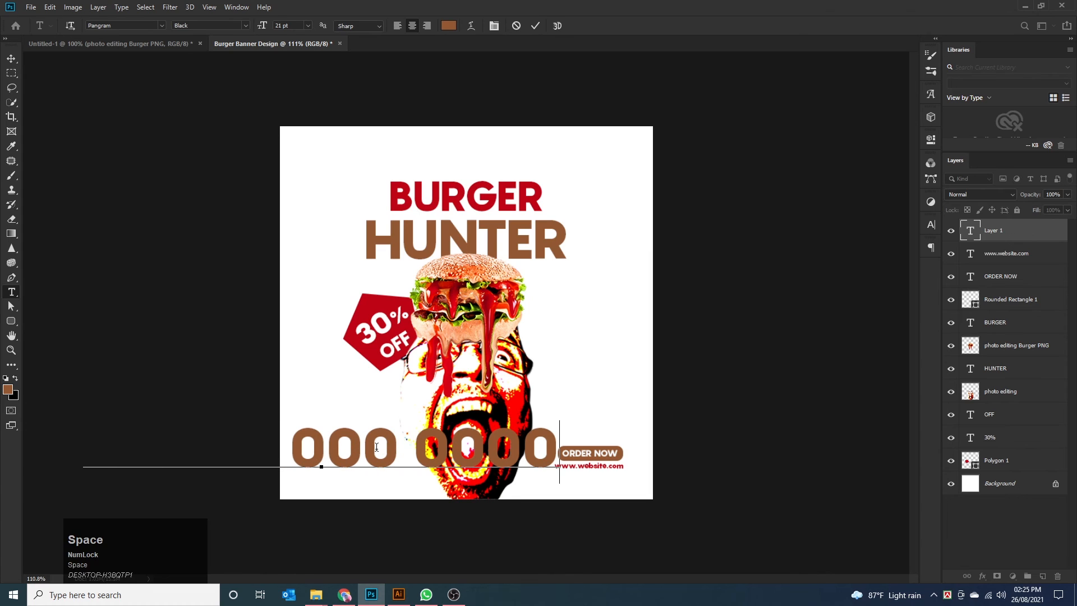
{"action": "left_click", "coordinate": [12, 60]}
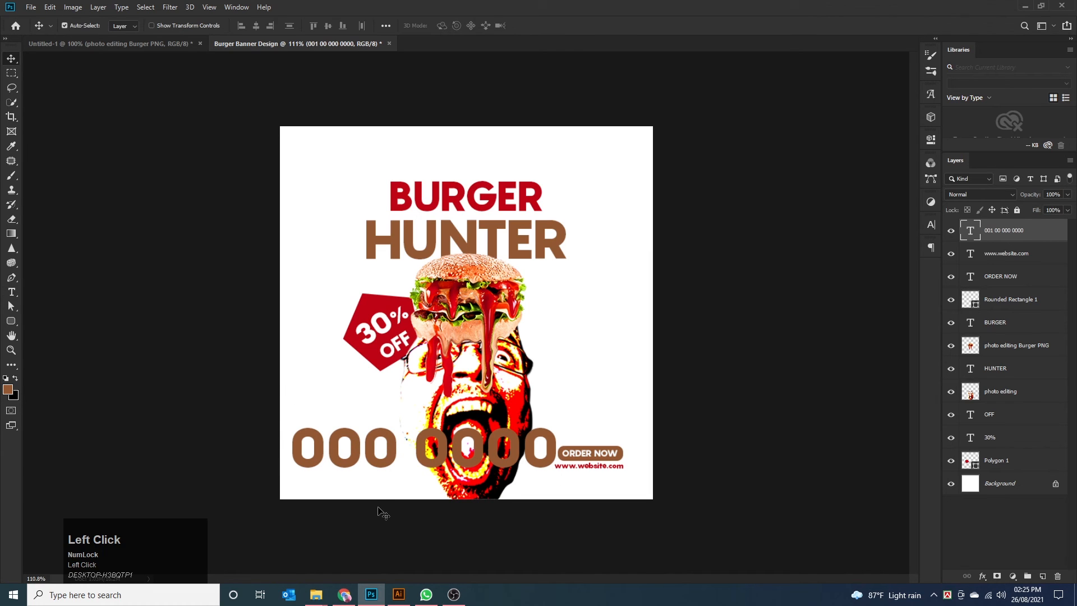
Set the phone number text size to 4 pt.
{"action": "double_click", "coordinate": [373, 460]}
{"action": "left_click", "coordinate": [258, 28]}
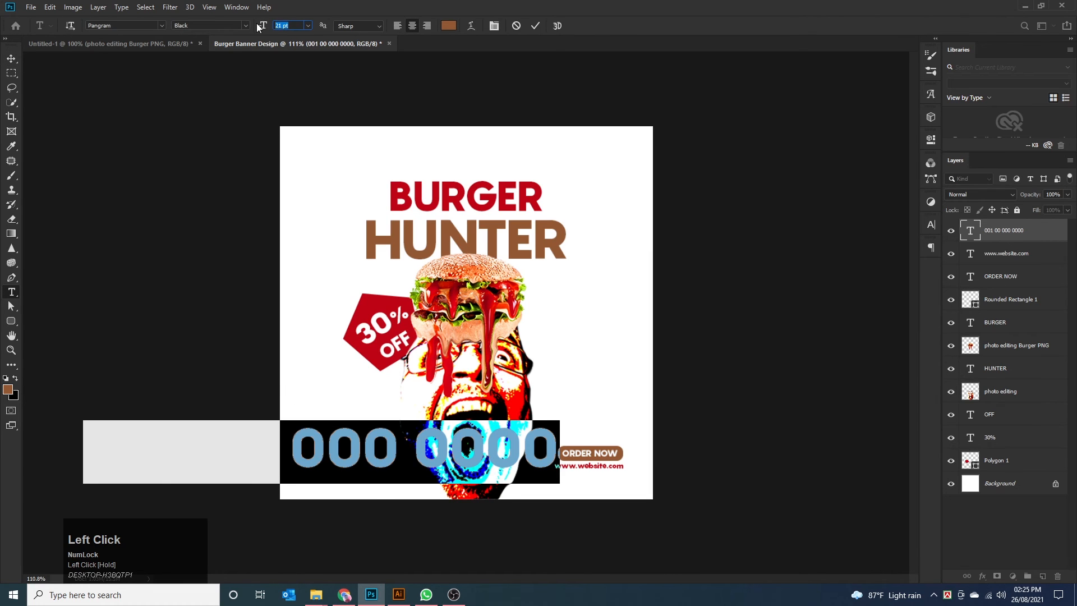
{"action": "type", "text": "4"}
{"action": "key", "text": "Return"}
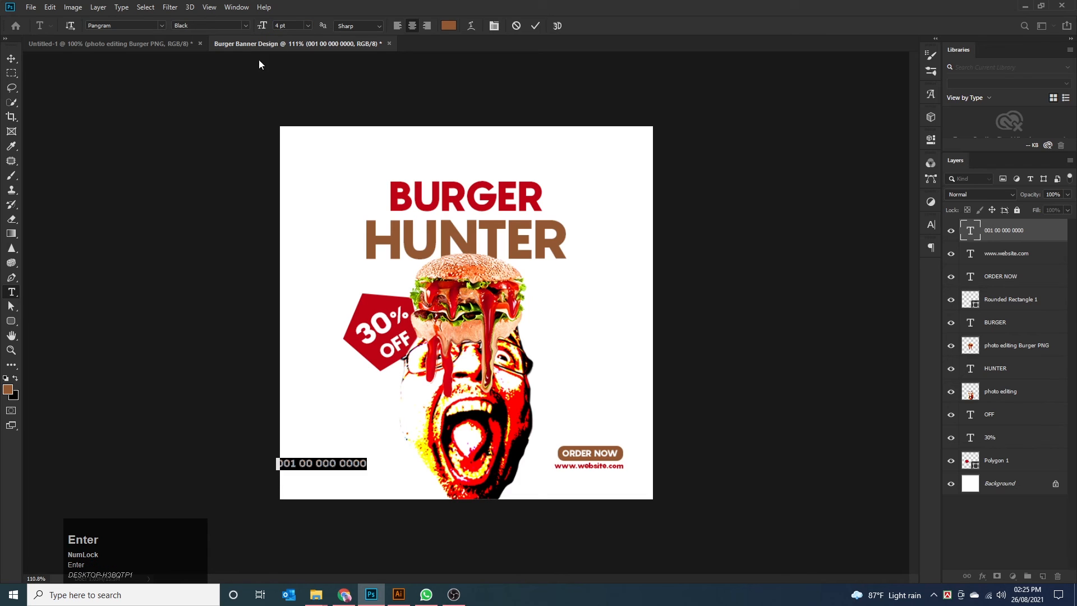
Position the phone number text in the banner's lower-left corner, just below the level of the website text.
{"action": "left_click", "coordinate": [12, 60]}
{"action": "left_click_drag", "start_coordinate": [337, 471], "coordinate": [355, 476]}
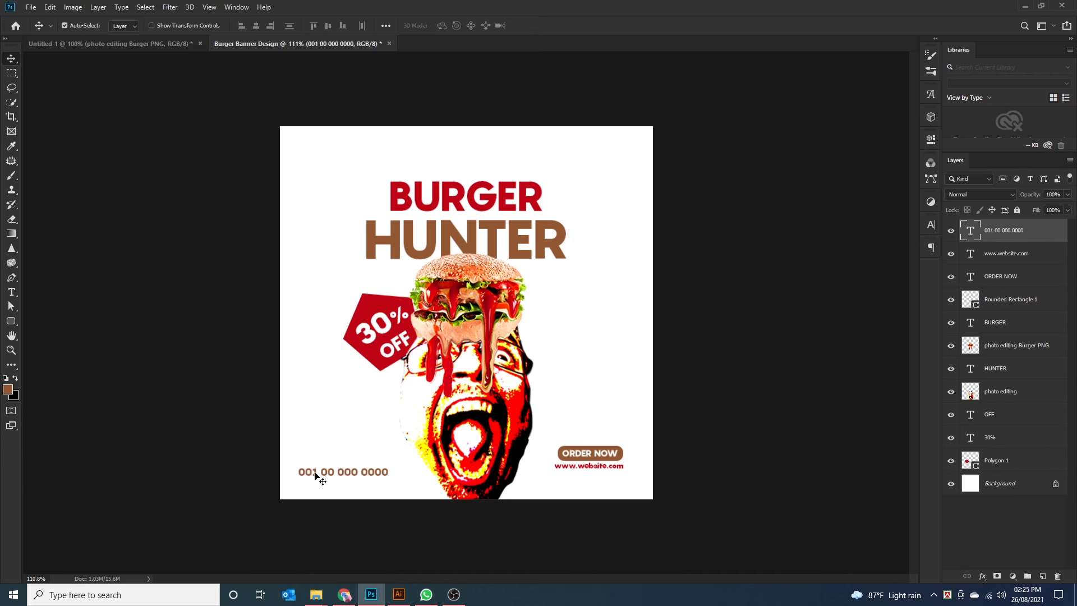
{"action": "left_click_drag", "start_coordinate": [331, 476], "coordinate": [332, 479]}
Bring the phone icon from the Untitled-1 document into the banner, scaled to 53.55% and placed above the phone number.
{"action": "left_click", "coordinate": [176, 47]}
{"action": "left_click_drag", "start_coordinate": [457, 413], "coordinate": [345, 449]}
{"action": "key", "text": "ctrl+t"}
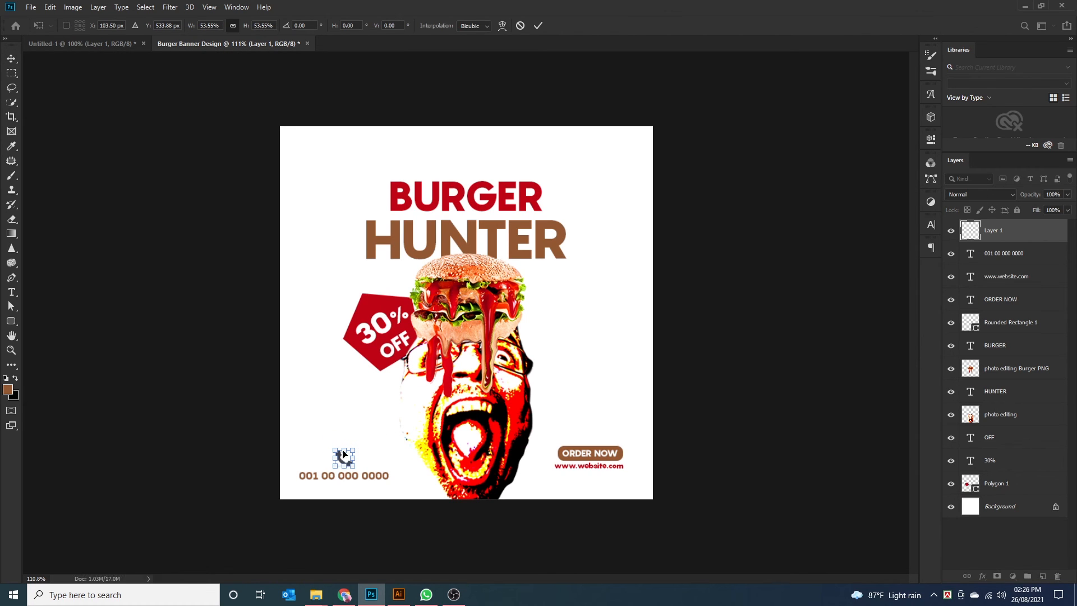
{"action": "key", "text": "Return"}
Set the phone number text size to 3 pt.
{"action": "double_click", "coordinate": [970, 254]}
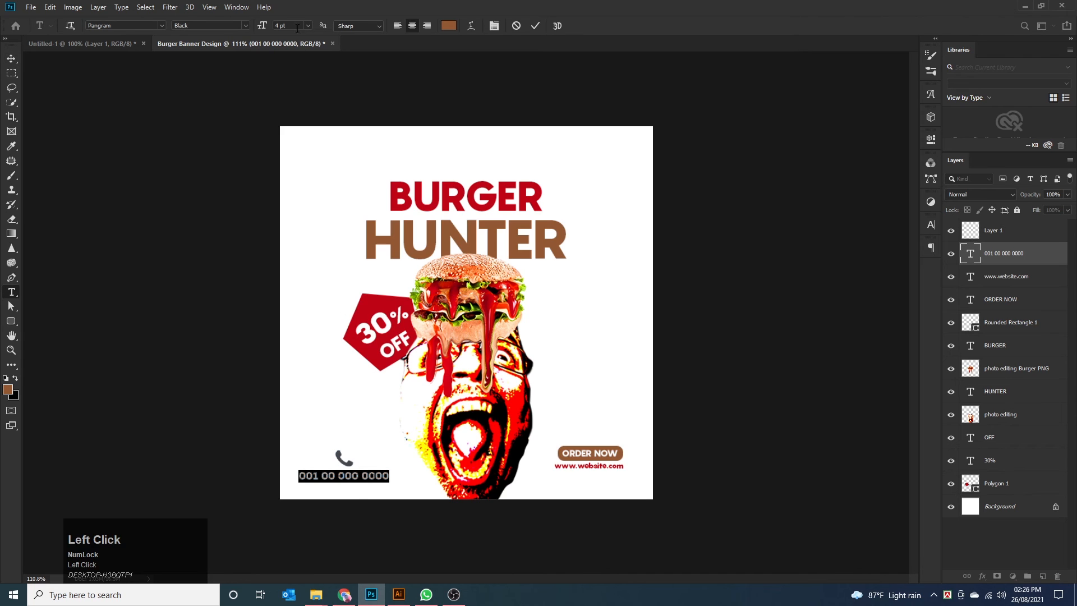
{"action": "left_click_drag", "start_coordinate": [258, 27], "coordinate": [259, 27]}
{"action": "key", "text": "Return"}
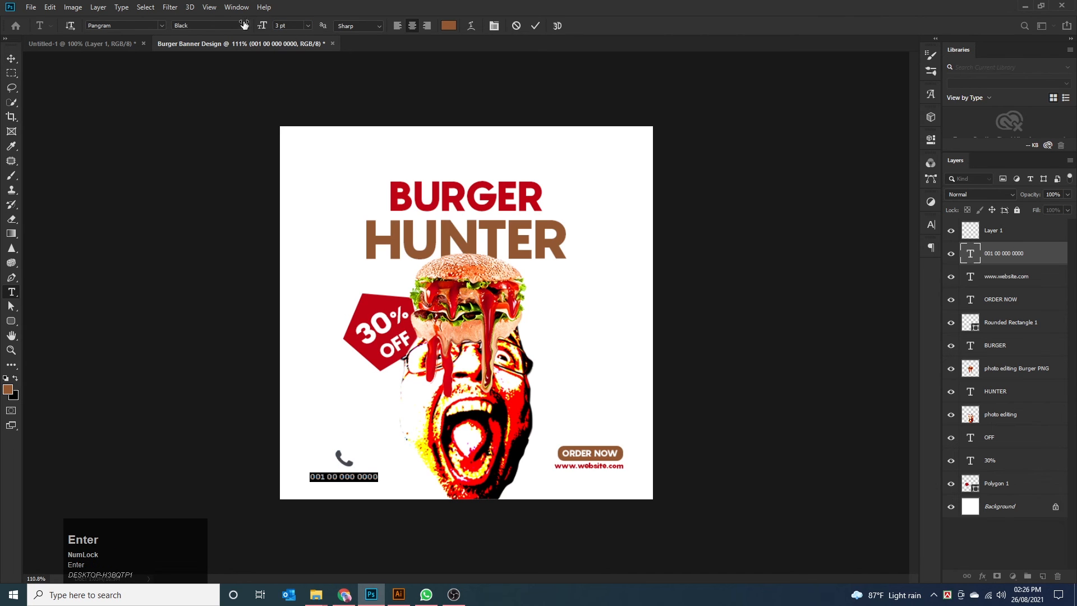
Raise the phone number text slightly and scale the phone icon down.
{"action": "left_click", "coordinate": [10, 62]}
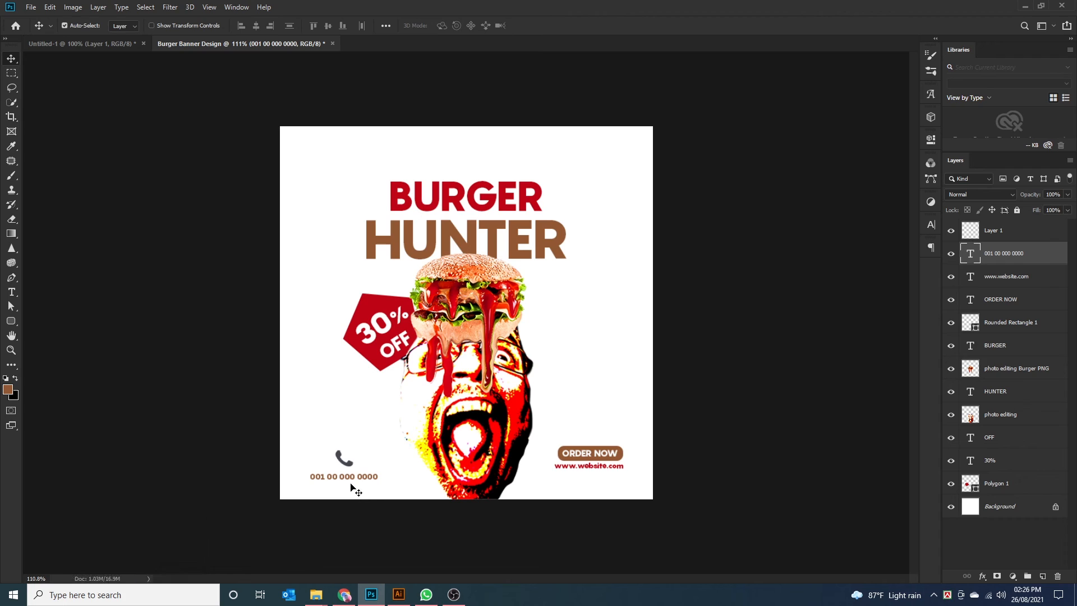
{"action": "mouse_move", "coordinate": [353, 478]}
{"action": "left_mouse_down"}
{"action": "mouse_move", "coordinate": [332, 418]}
{"action": "mouse_move", "coordinate": [344, 469]}
{"action": "left_mouse_up"}
{"action": "left_click", "coordinate": [335, 415]}
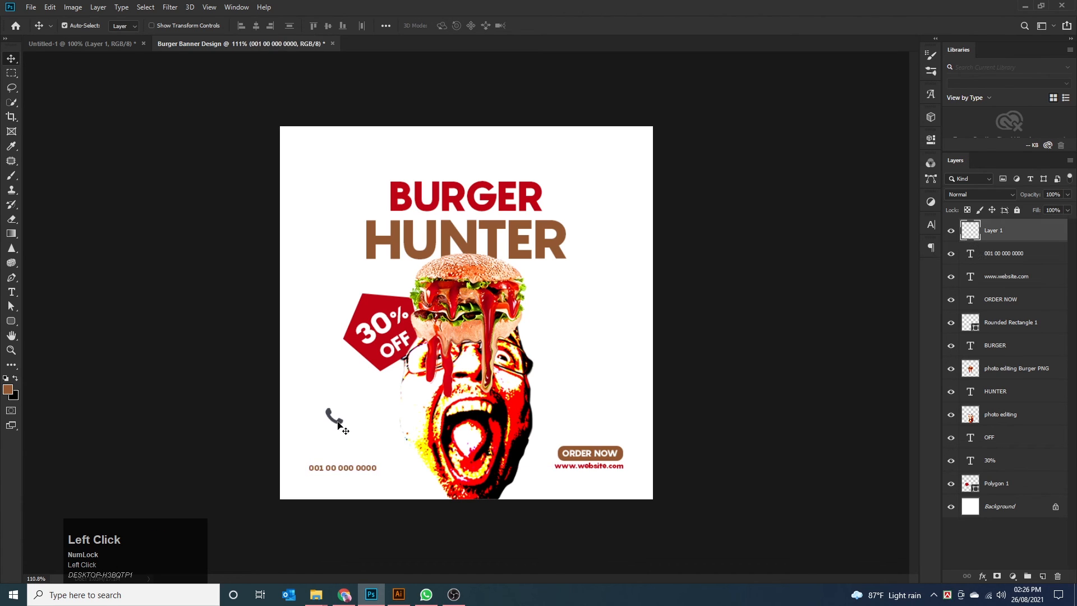
{"action": "key", "text": "ctrl+t"}
{"action": "left_click_drag", "start_coordinate": [323, 407], "coordinate": [333, 417]}
{"action": "key", "text": "Return"}
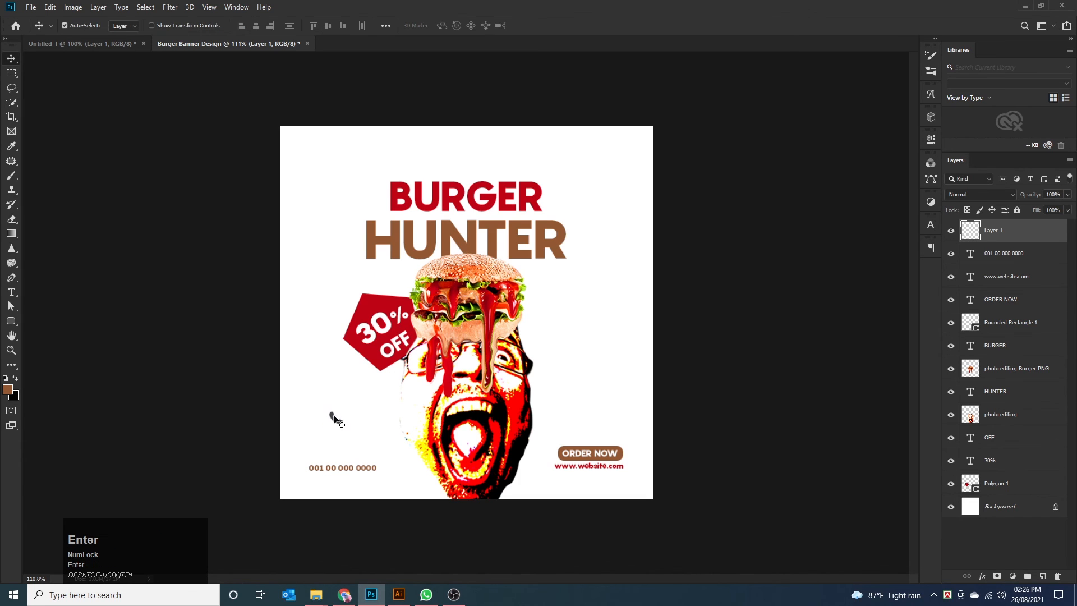
Move the phone icon down so it sits centred directly above the phone number.
{"action": "key", "text": "shift+Down"}
{"action": "key", "text": "shift+Down"}
{"action": "key", "text": "shift+Down"}
{"action": "key", "text": "shift+Down"}
{"action": "key", "text": "shift+Down"}
{"action": "key", "text": "shift+Right"}
{"action": "key", "text": "shift+Down"}
{"action": "left_click", "coordinate": [355, 432]}
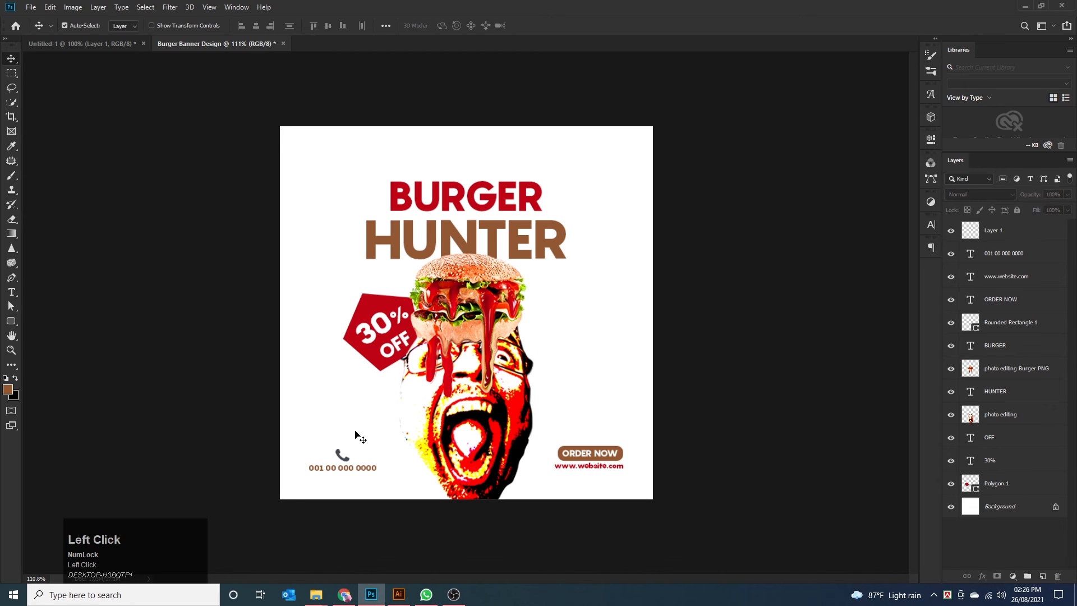
Recolour the phone number text to a red sampled from the banner artwork.
{"action": "double_click", "coordinate": [349, 468]}
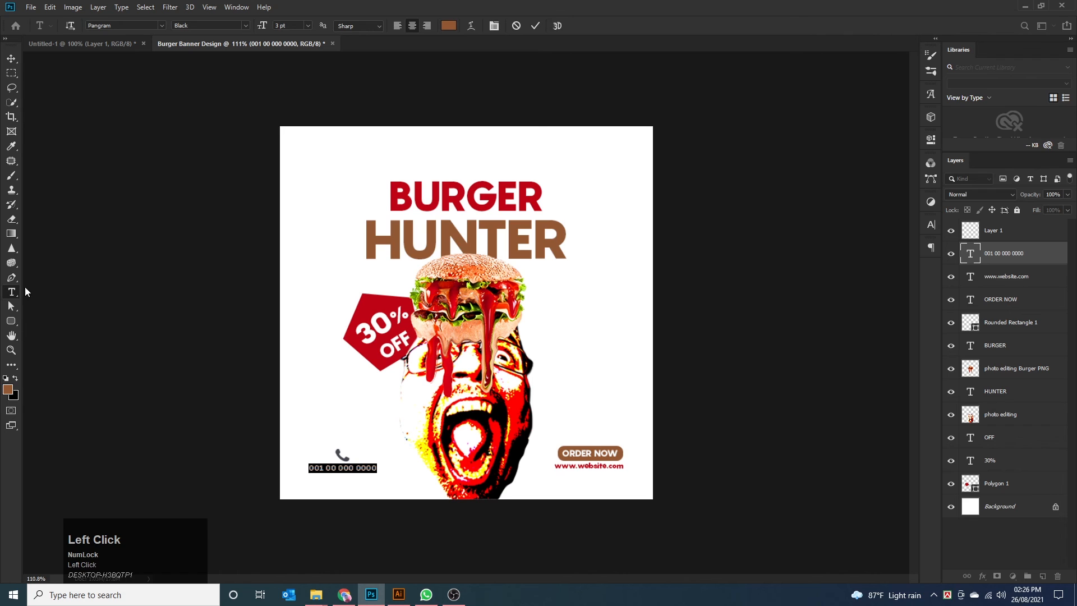
{"action": "left_click", "coordinate": [448, 26]}
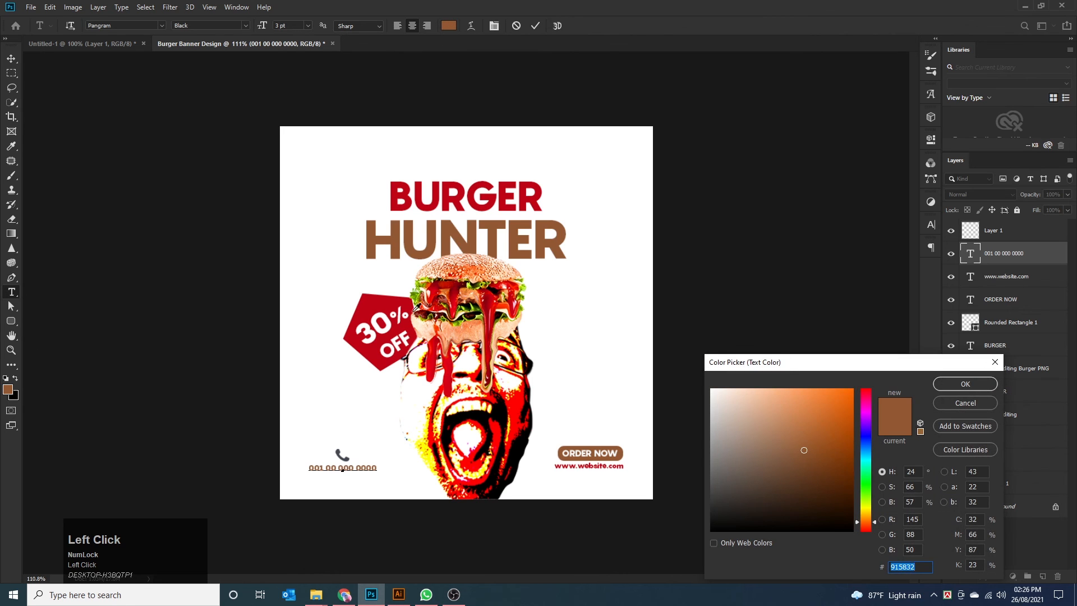
{"action": "left_click", "coordinate": [453, 303]}
{"action": "left_click", "coordinate": [966, 383]}
{"action": "left_click", "coordinate": [11, 58]}
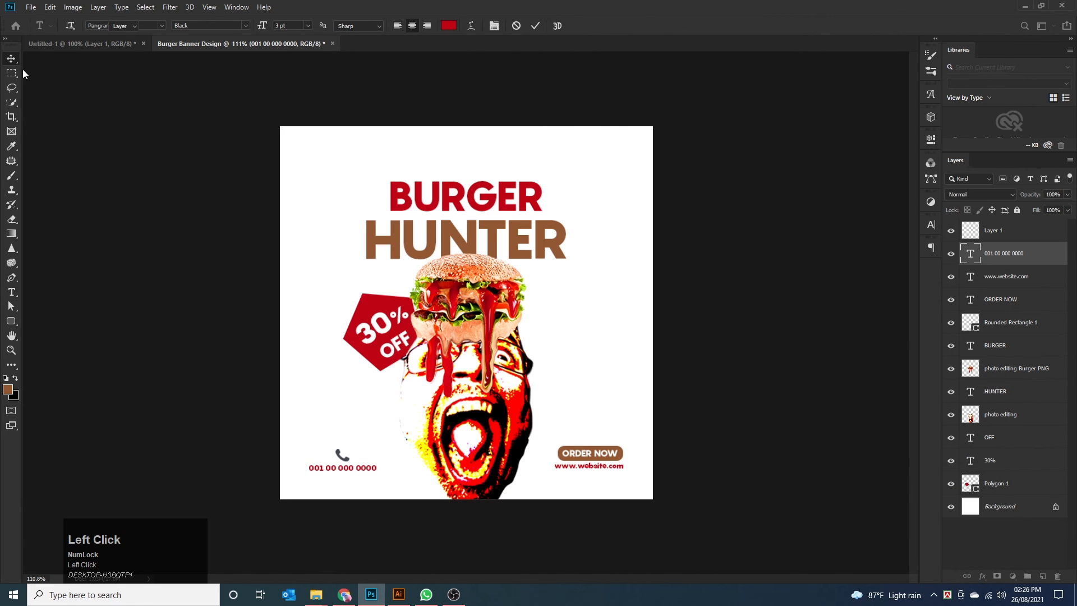
{"action": "left_click", "coordinate": [222, 441]}
Give the phone icon layer a Color Overlay in brown 915832, sampled from the HUNTER headline.
{"action": "left_click", "coordinate": [346, 459]}
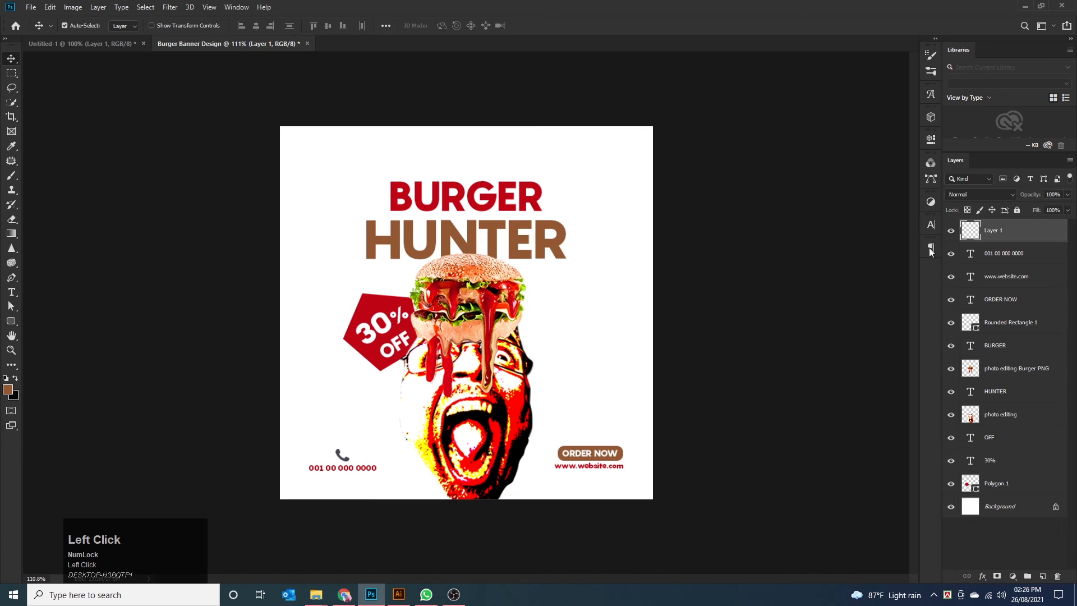
{"action": "left_click", "coordinate": [981, 577]}
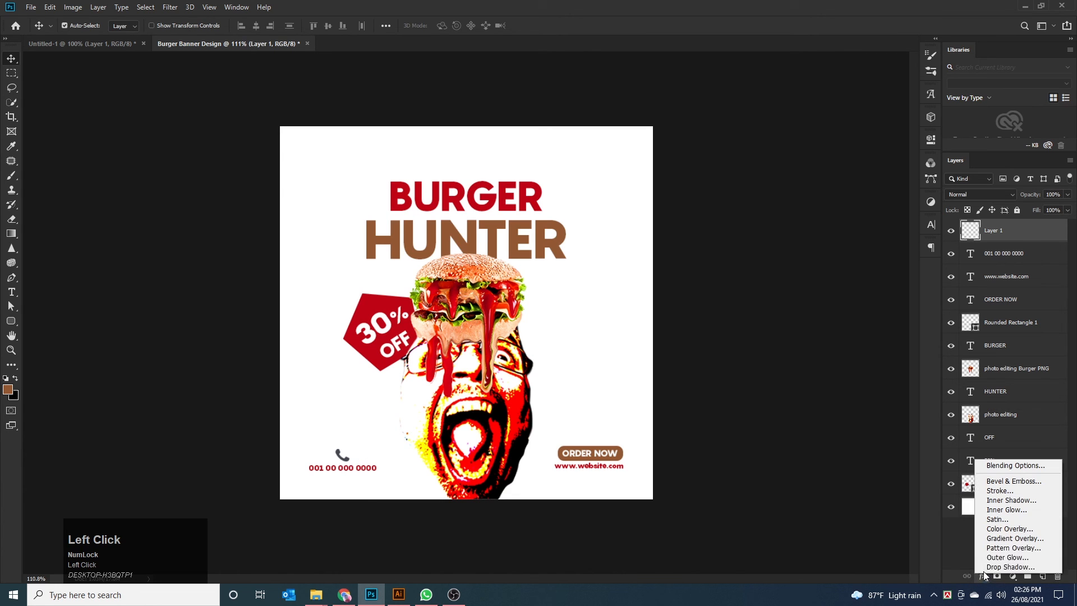
{"action": "left_click", "coordinate": [998, 530]}
{"action": "left_click", "coordinate": [904, 241]}
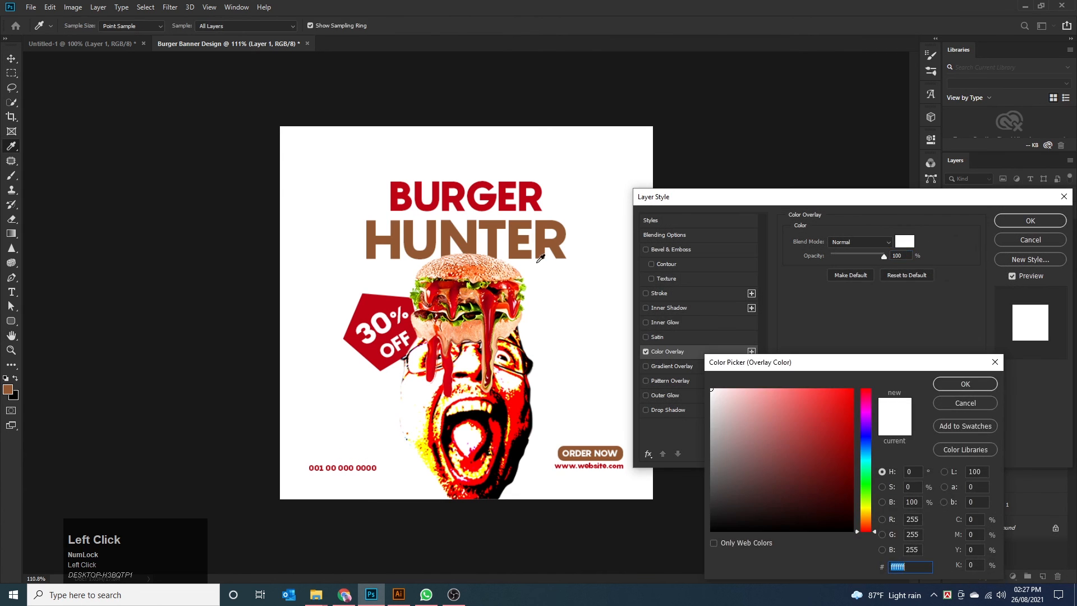
{"action": "left_click", "coordinate": [456, 221]}
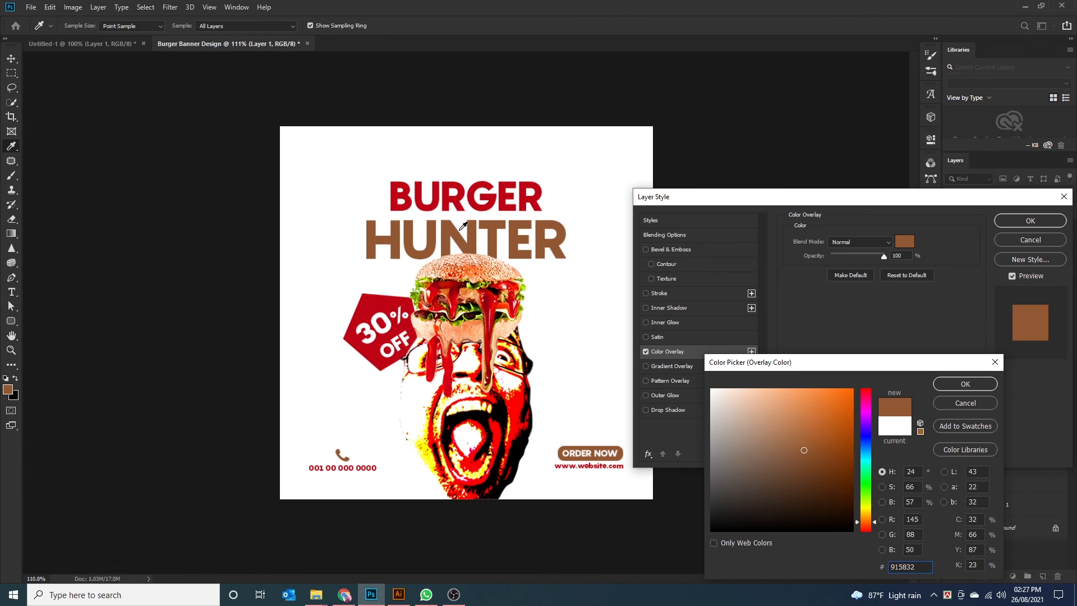
{"action": "left_click", "coordinate": [965, 384]}
{"action": "left_click", "coordinate": [1010, 221]}
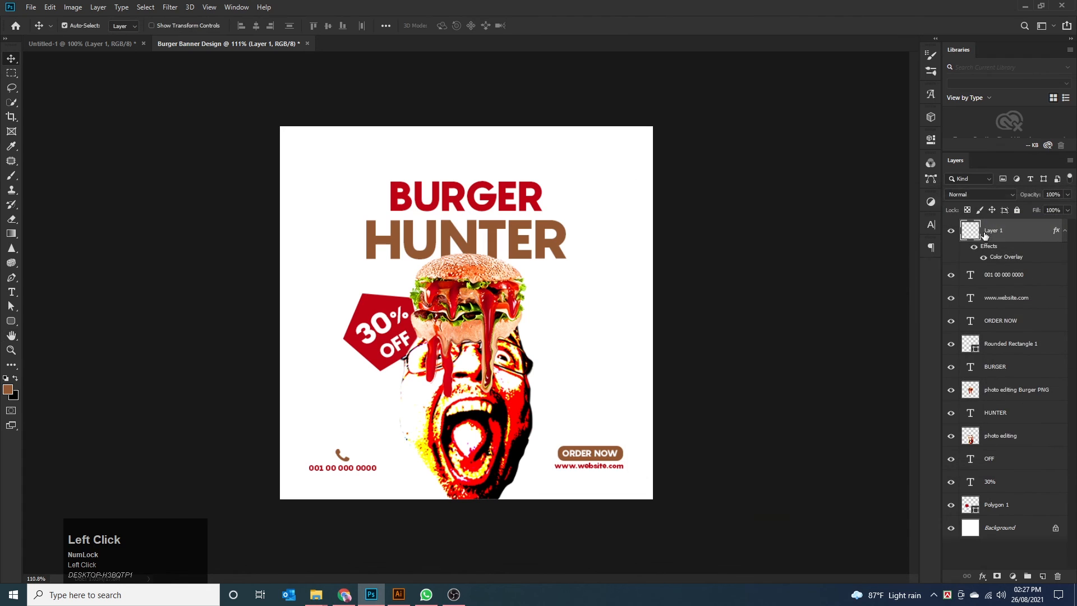
Link the phone icon layer with the phone number text layer.
{"action": "left_click_drag", "start_coordinate": [231, 410], "coordinate": [362, 485]}
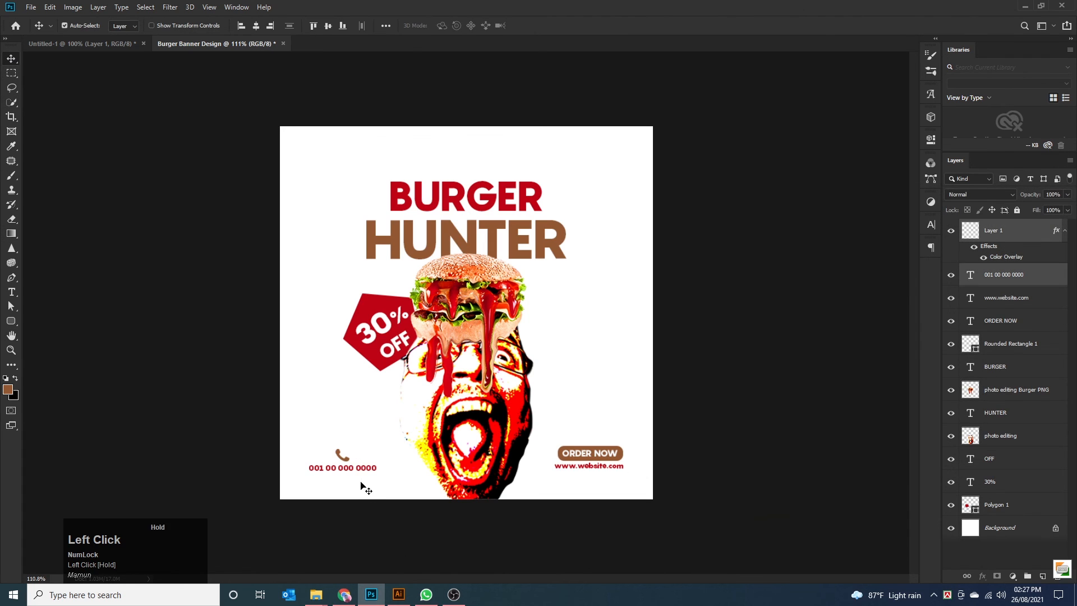
{"action": "left_click", "coordinate": [966, 576]}
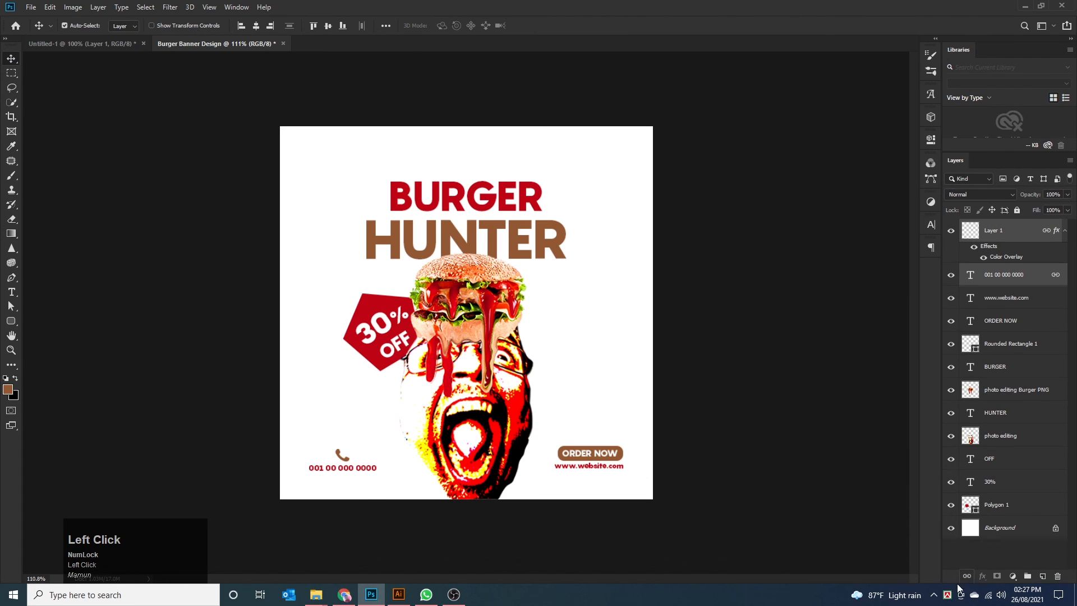
{"action": "left_click", "coordinate": [717, 457]}
Try to align the bottom edges of the phone number and the ORDER NOW text.
{"action": "left_click", "coordinate": [345, 462]}
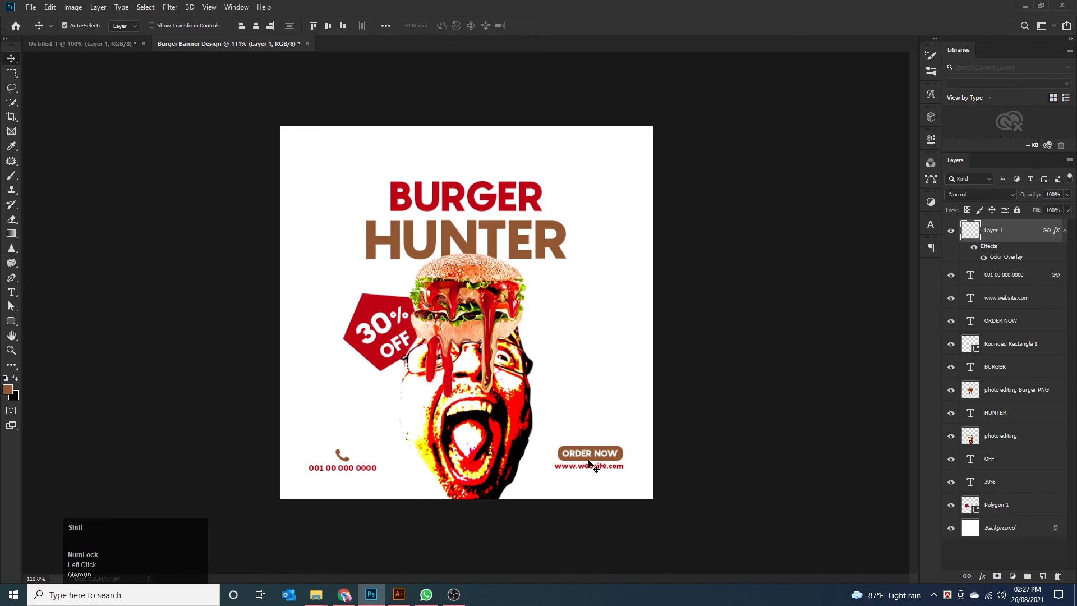
{"action": "left_click_drag", "start_coordinate": [543, 432], "coordinate": [614, 478]}
{"action": "left_click", "coordinate": [614, 478]}
{"action": "left_click", "coordinate": [369, 469]}
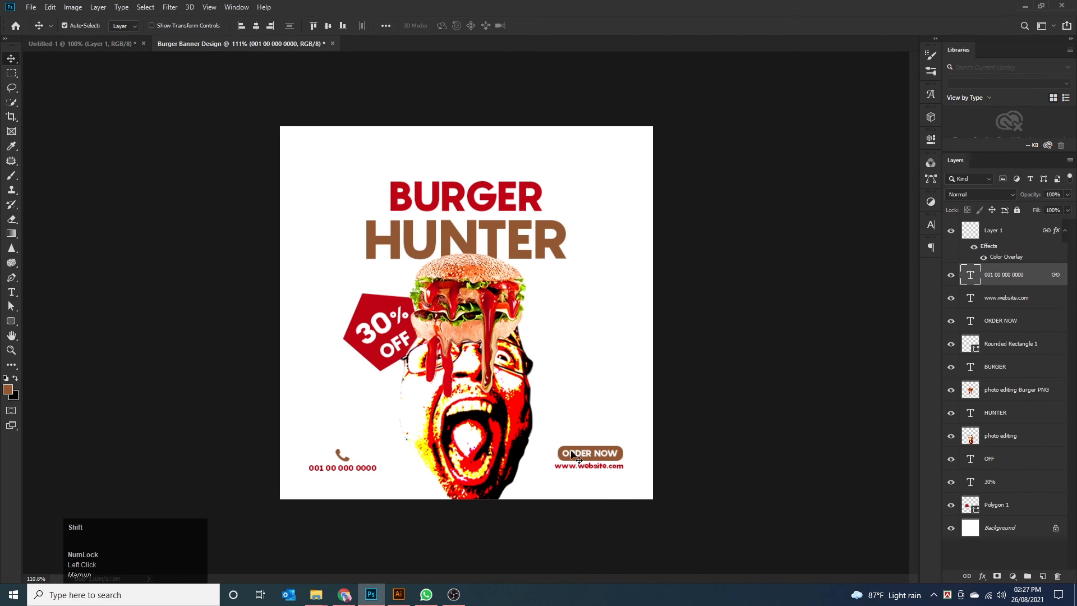
{"action": "left_click", "coordinate": [573, 454], "text": "shift"}
{"action": "left_click", "coordinate": [342, 26]}
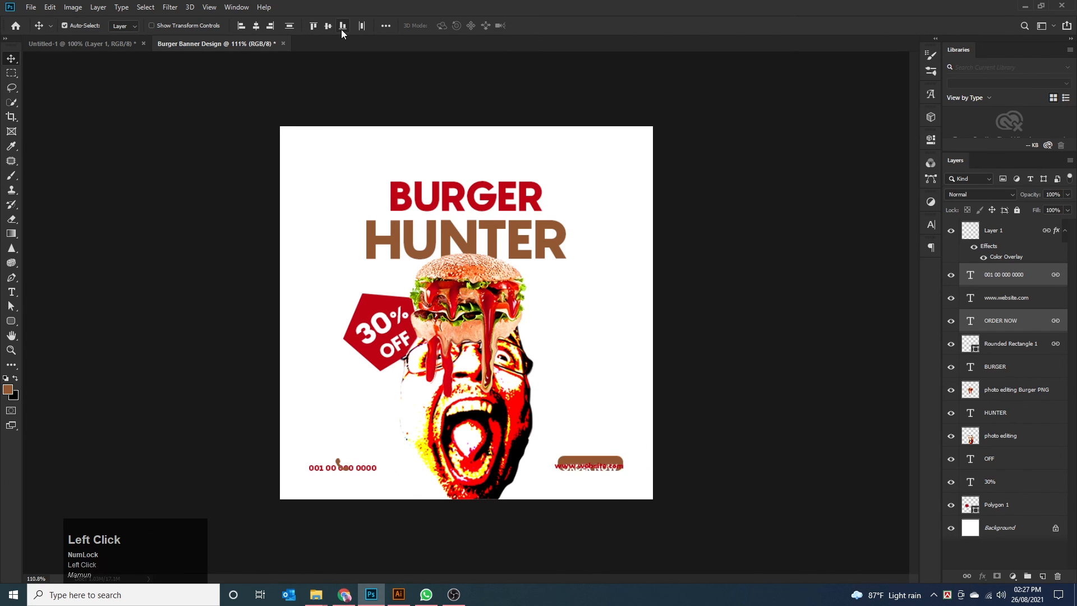
{"action": "key", "text": "ctrl+z"}
Raise the phone icon and phone number together so the number lines up with the website text.
{"action": "left_click", "coordinate": [374, 395]}
{"action": "left_click_drag", "start_coordinate": [320, 442], "coordinate": [352, 469]}
{"action": "left_click", "coordinate": [584, 491]}
{"action": "left_click", "coordinate": [349, 490]}
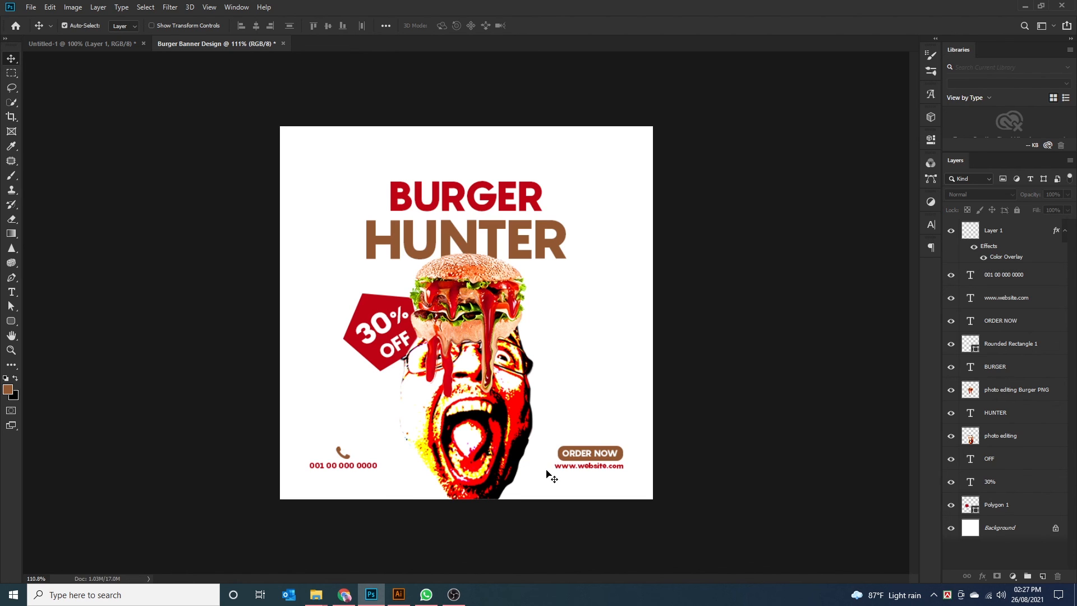
{"action": "left_click", "coordinate": [599, 452]}
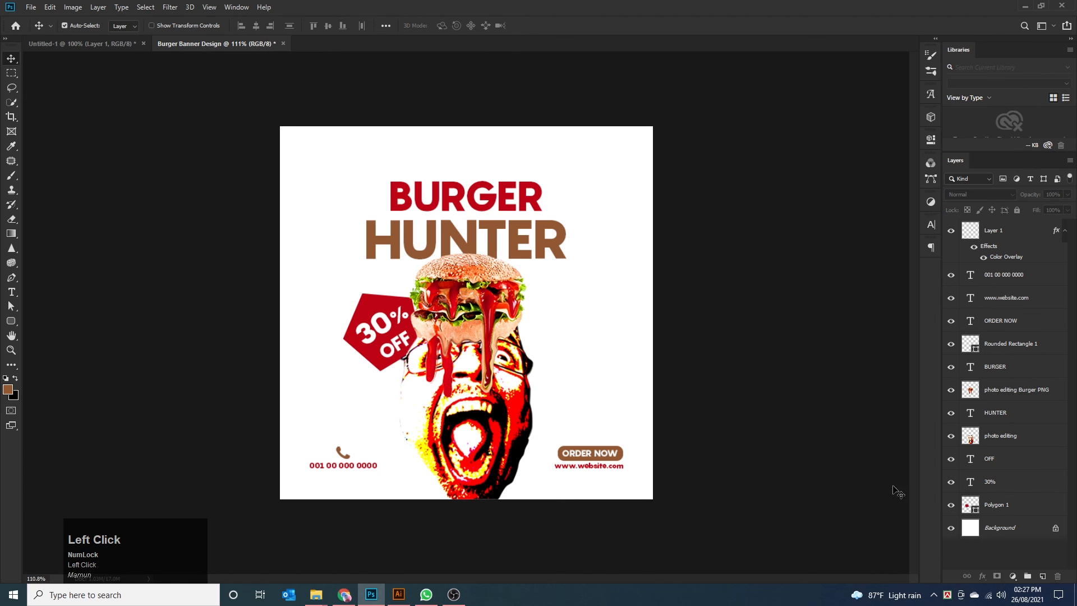
Add a Solid Color fill layer in pale peach ffede1 and place it directly above the Background layer.
{"action": "left_click", "coordinate": [1013, 576]}
{"action": "left_click", "coordinate": [1006, 382]}
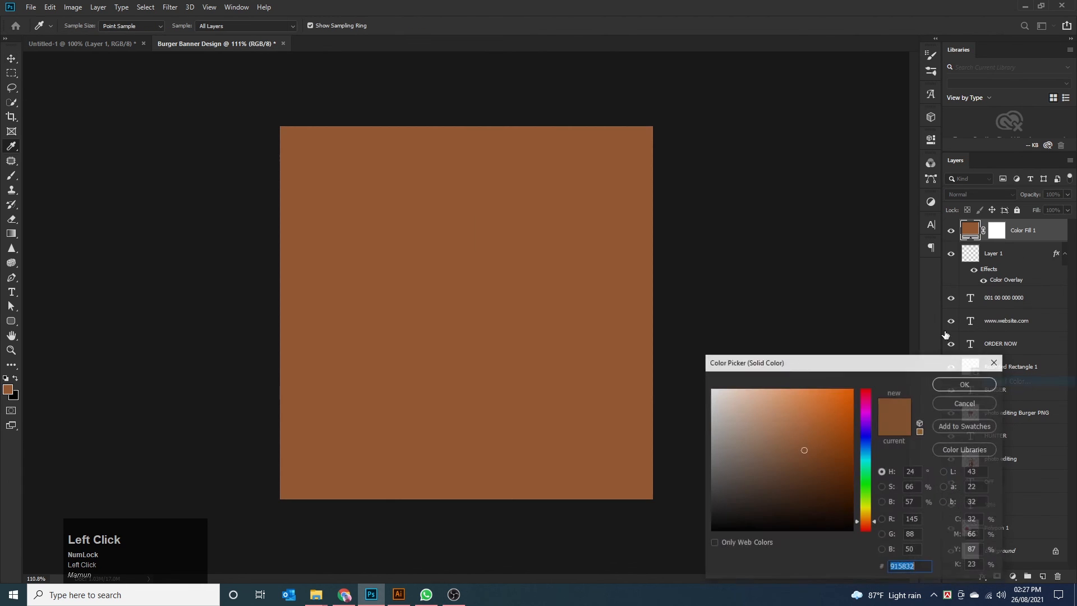
{"action": "left_click_drag", "start_coordinate": [724, 388], "coordinate": [722, 388]}
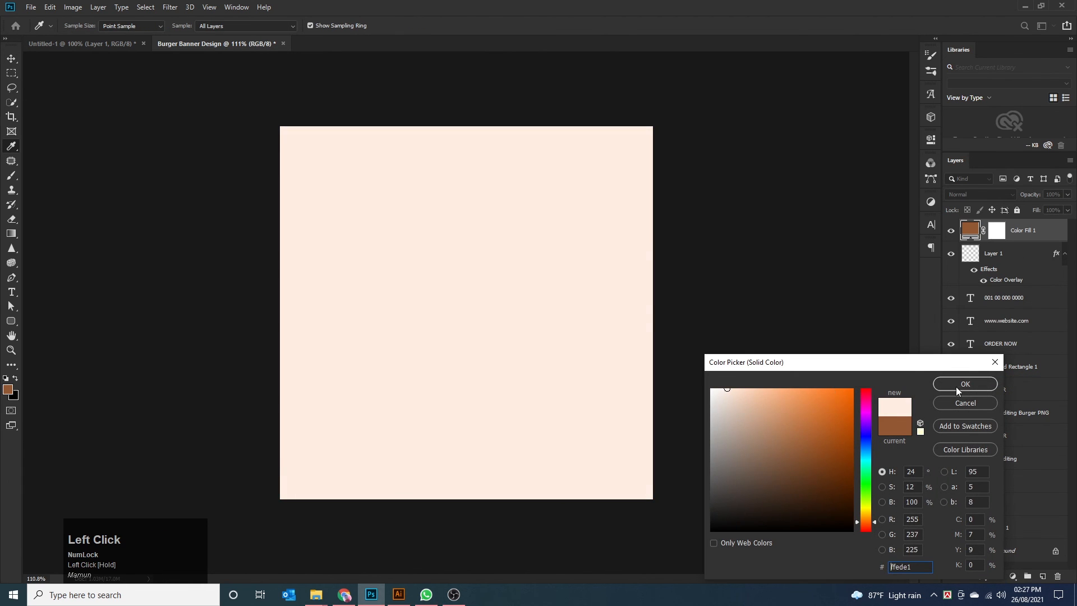
{"action": "left_click", "coordinate": [960, 385]}
{"action": "left_click_drag", "start_coordinate": [1017, 236], "coordinate": [1025, 533]}
Try other colours for the background fill, including sampled orange-red d84116 and pale pink fff0f0.
{"action": "double_click", "coordinate": [975, 530]}
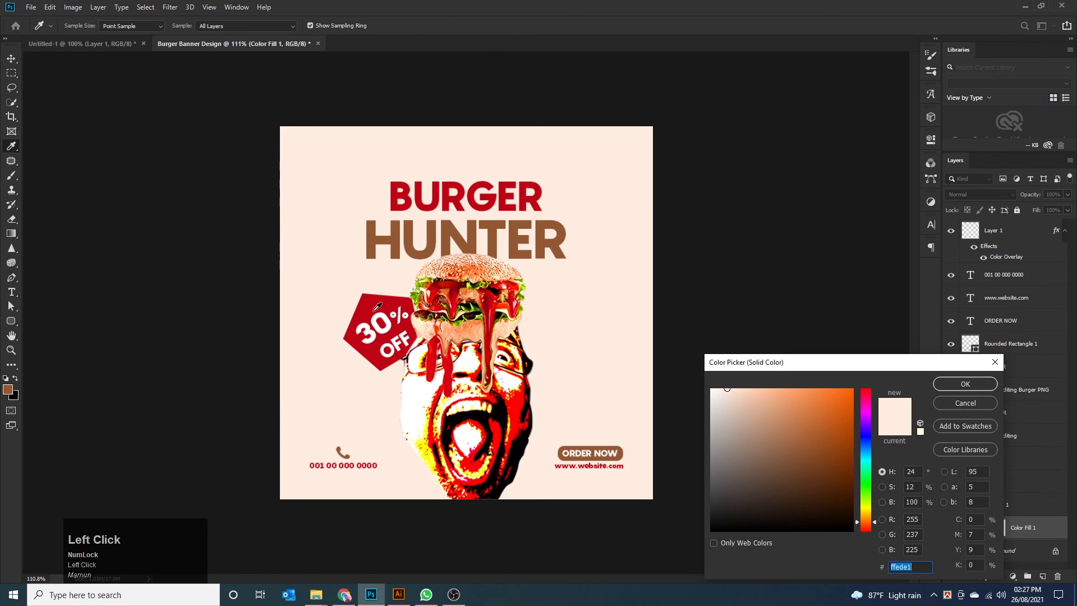
{"action": "left_click", "coordinate": [393, 309]}
{"action": "left_click", "coordinate": [461, 267]}
{"action": "left_click", "coordinate": [453, 269]}
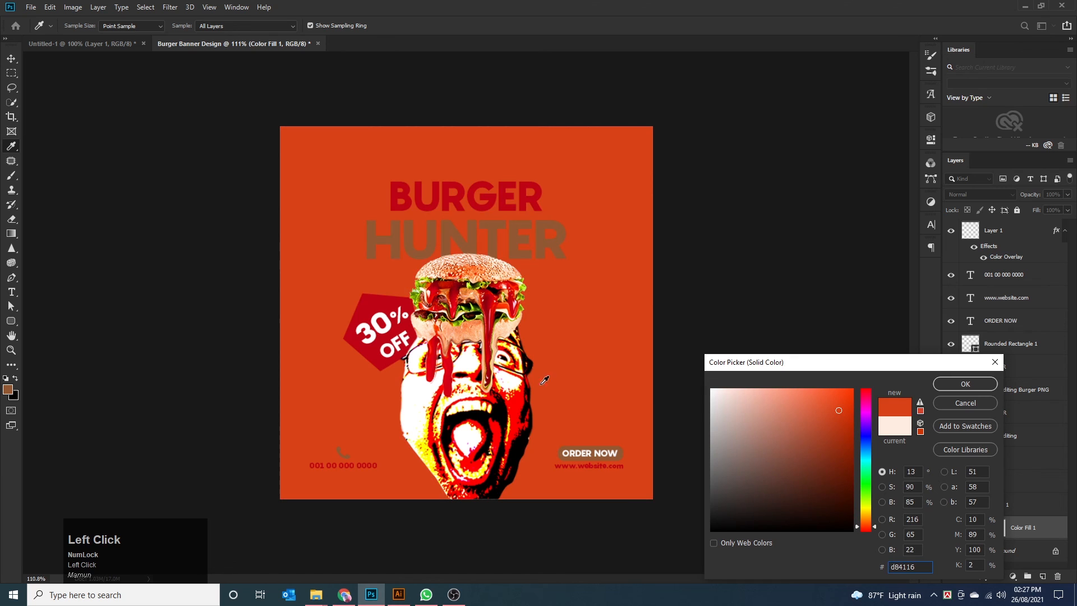
{"action": "left_click", "coordinate": [524, 389]}
{"action": "left_click", "coordinate": [518, 380]}
{"action": "mouse_move", "coordinate": [729, 392]}
{"action": "left_mouse_down"}
{"action": "mouse_move", "coordinate": [716, 386]}
{"action": "mouse_move", "coordinate": [733, 386]}
{"action": "mouse_move", "coordinate": [712, 412]}
{"action": "mouse_move", "coordinate": [718, 388]}
{"action": "left_mouse_up"}
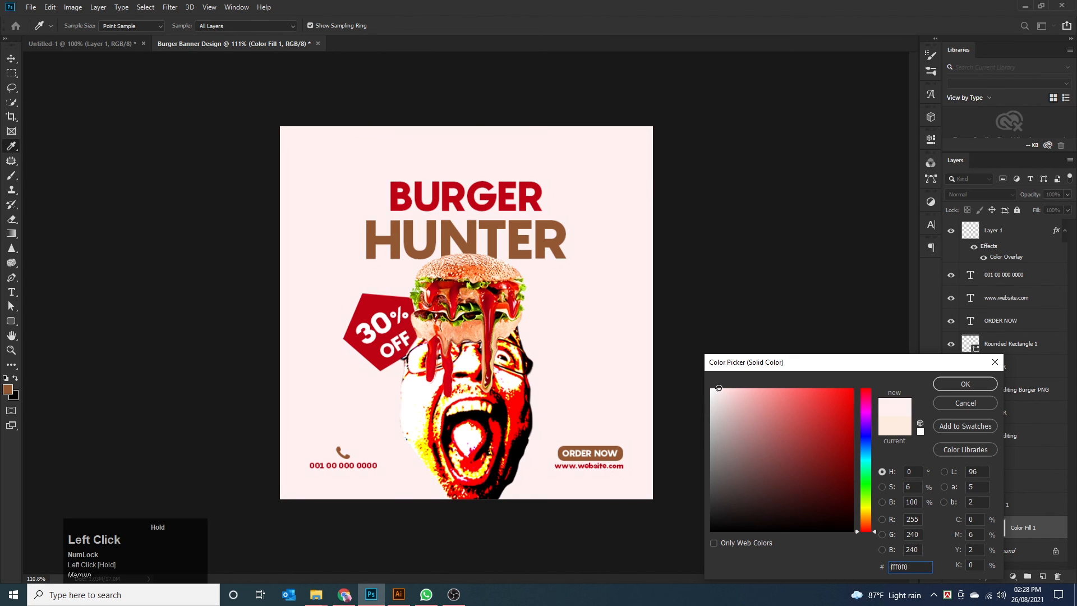
Set the background fill to pale cream fff5ef, based on the brown hue sampled from the HUNTER headline.
{"action": "left_click", "coordinate": [558, 243]}
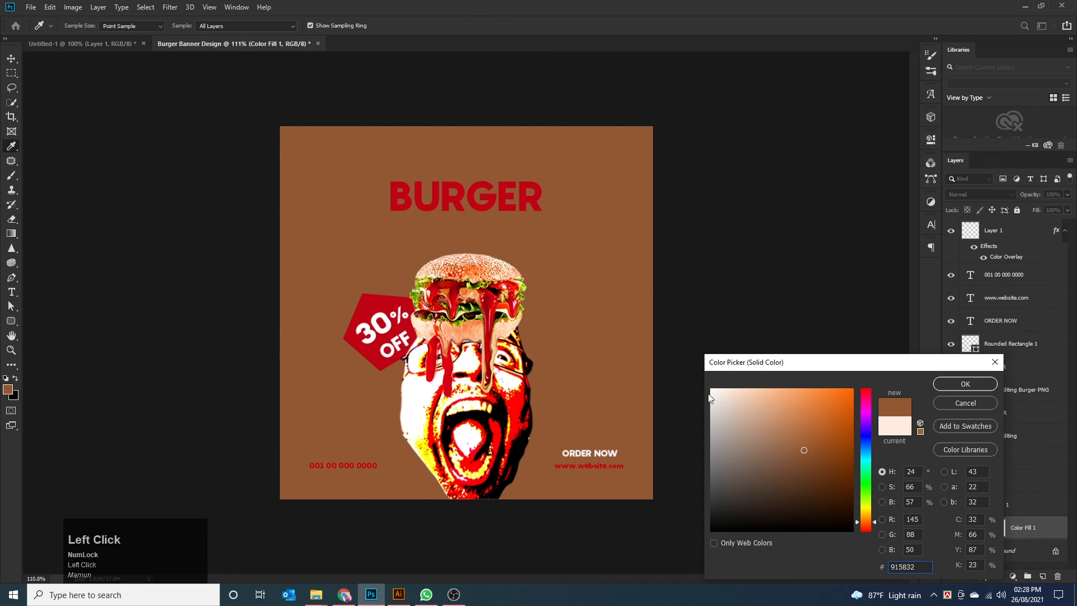
{"action": "left_click", "coordinate": [726, 387]}
{"action": "left_click_drag", "start_coordinate": [725, 388], "coordinate": [723, 389]}
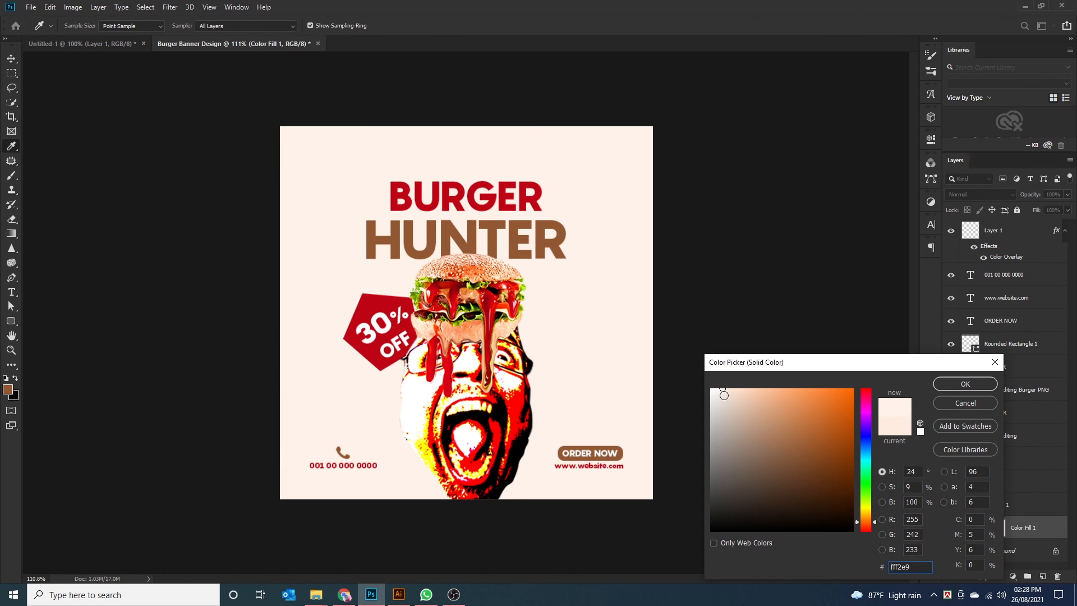
{"action": "left_click_drag", "start_coordinate": [724, 390], "coordinate": [717, 390]}
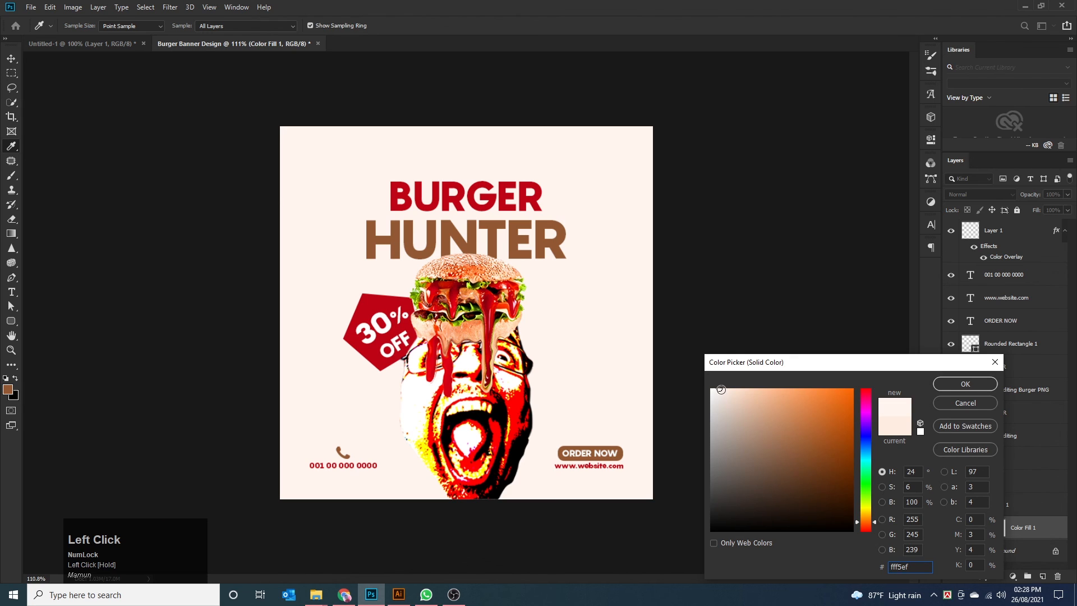
{"action": "left_click", "coordinate": [966, 384]}
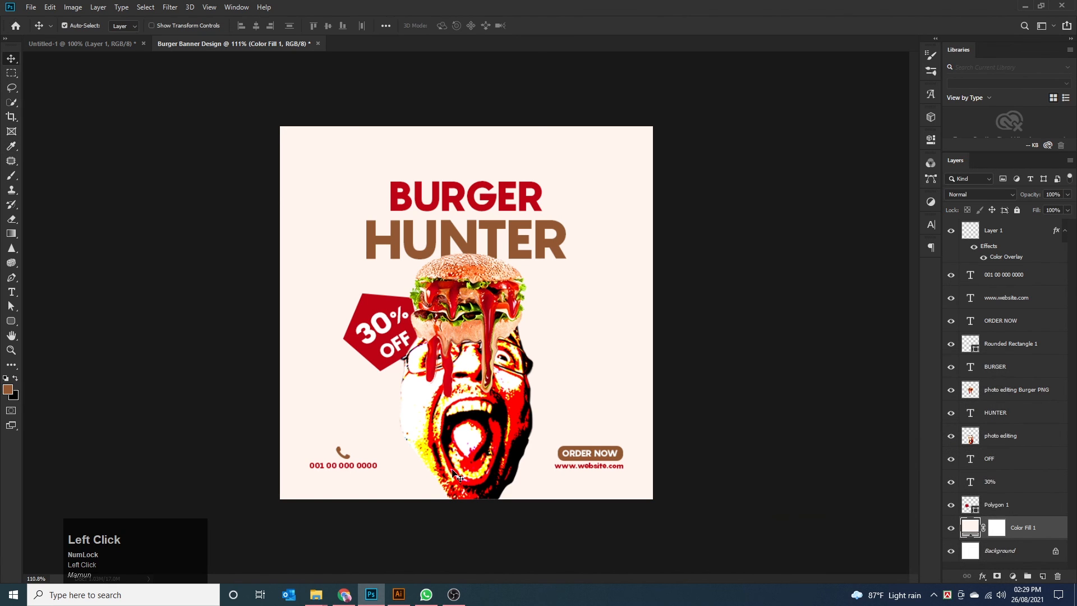